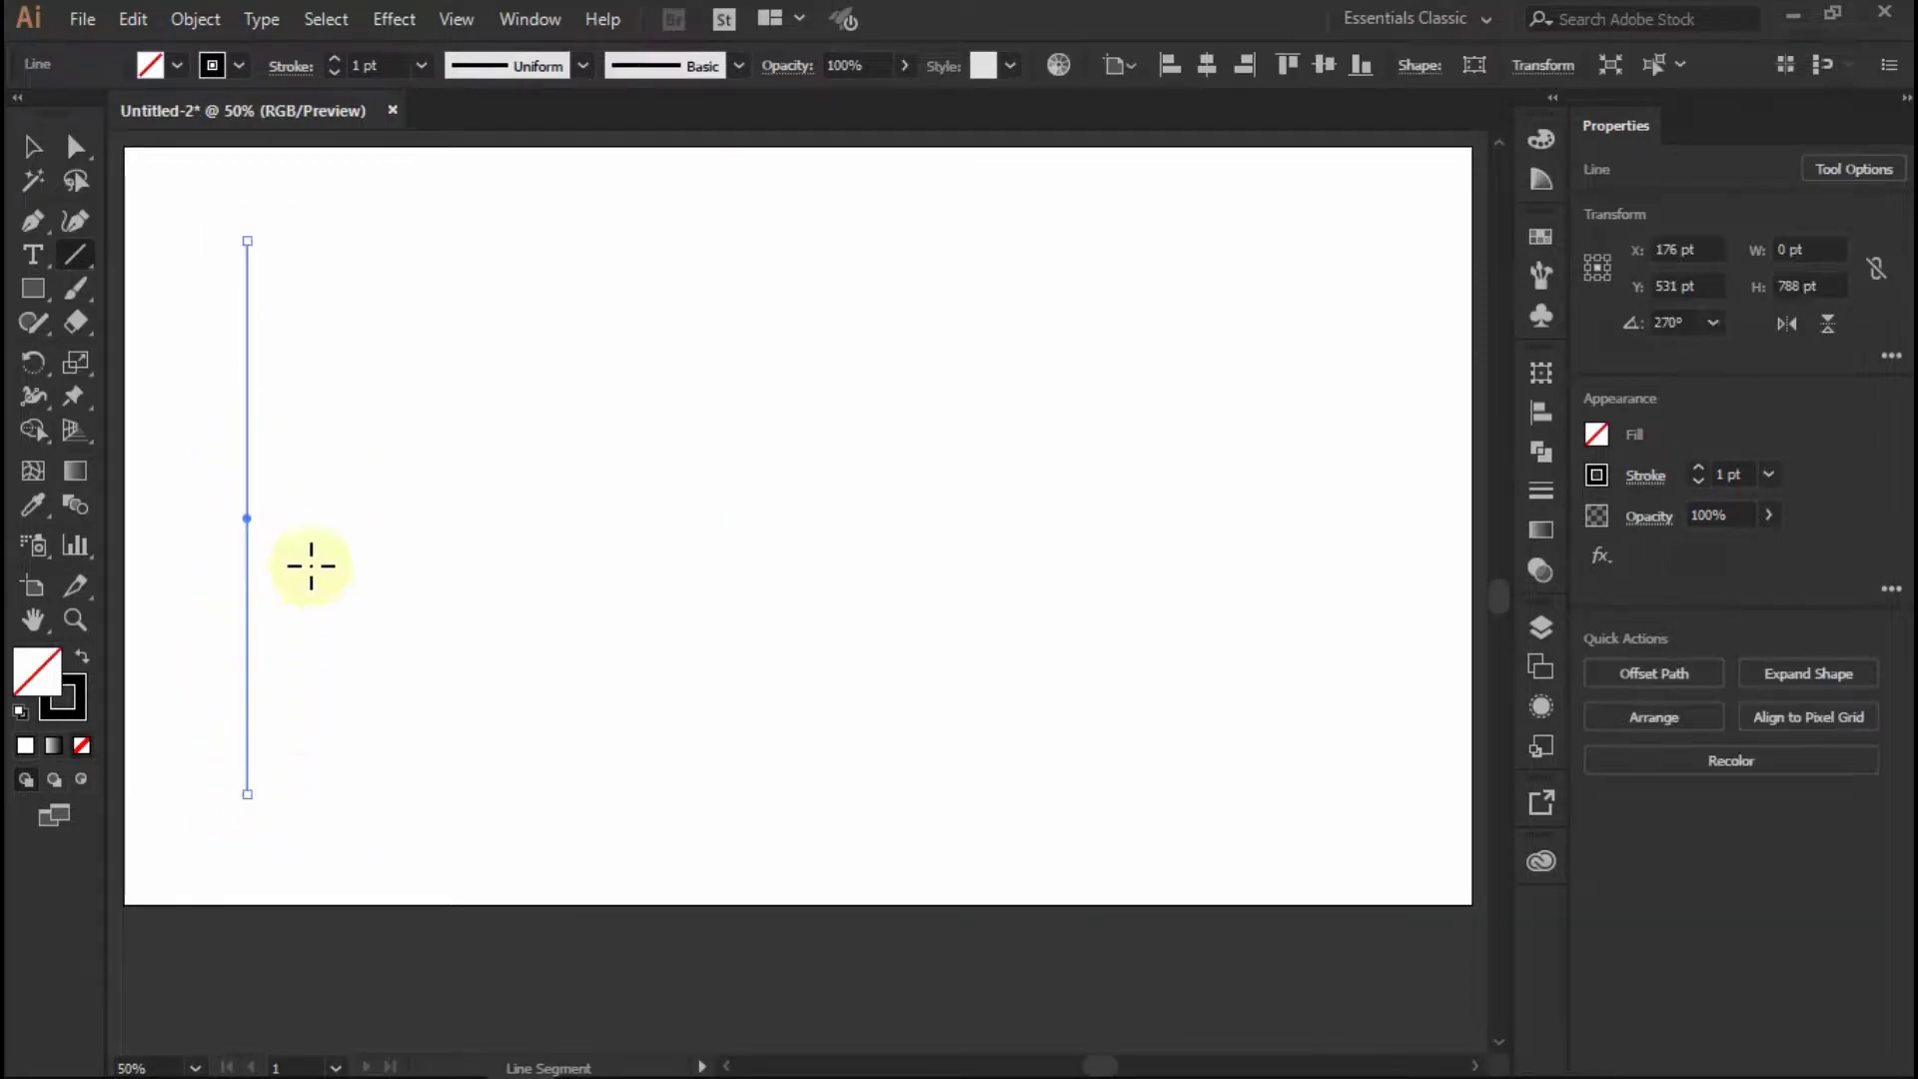
Set the vertical line's stroke to 2 pt and duplicate it sideways at 32 pt spacing until there are 23 lines
{"action": "left_click", "coordinate": [33, 147]}
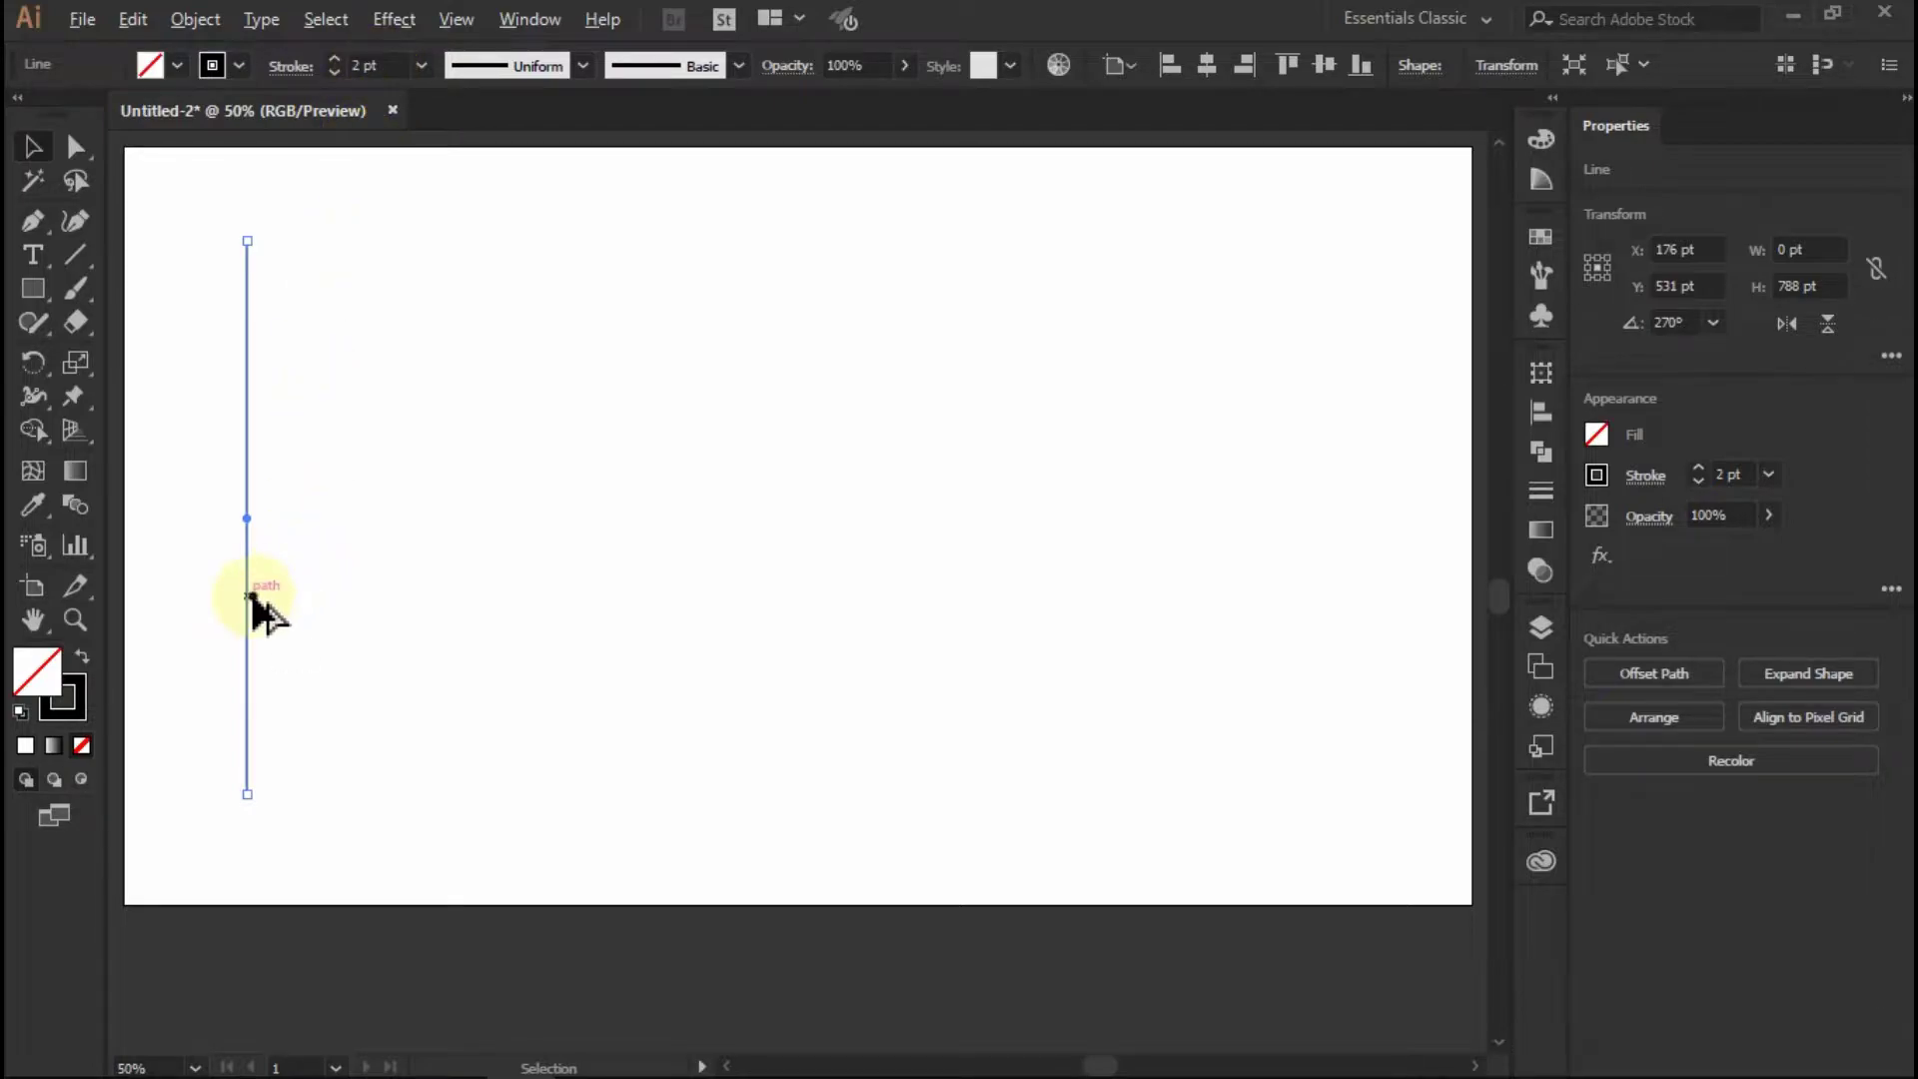
{"action": "left_click_drag", "start_coordinate": [252, 596], "coordinate": [271, 601]}
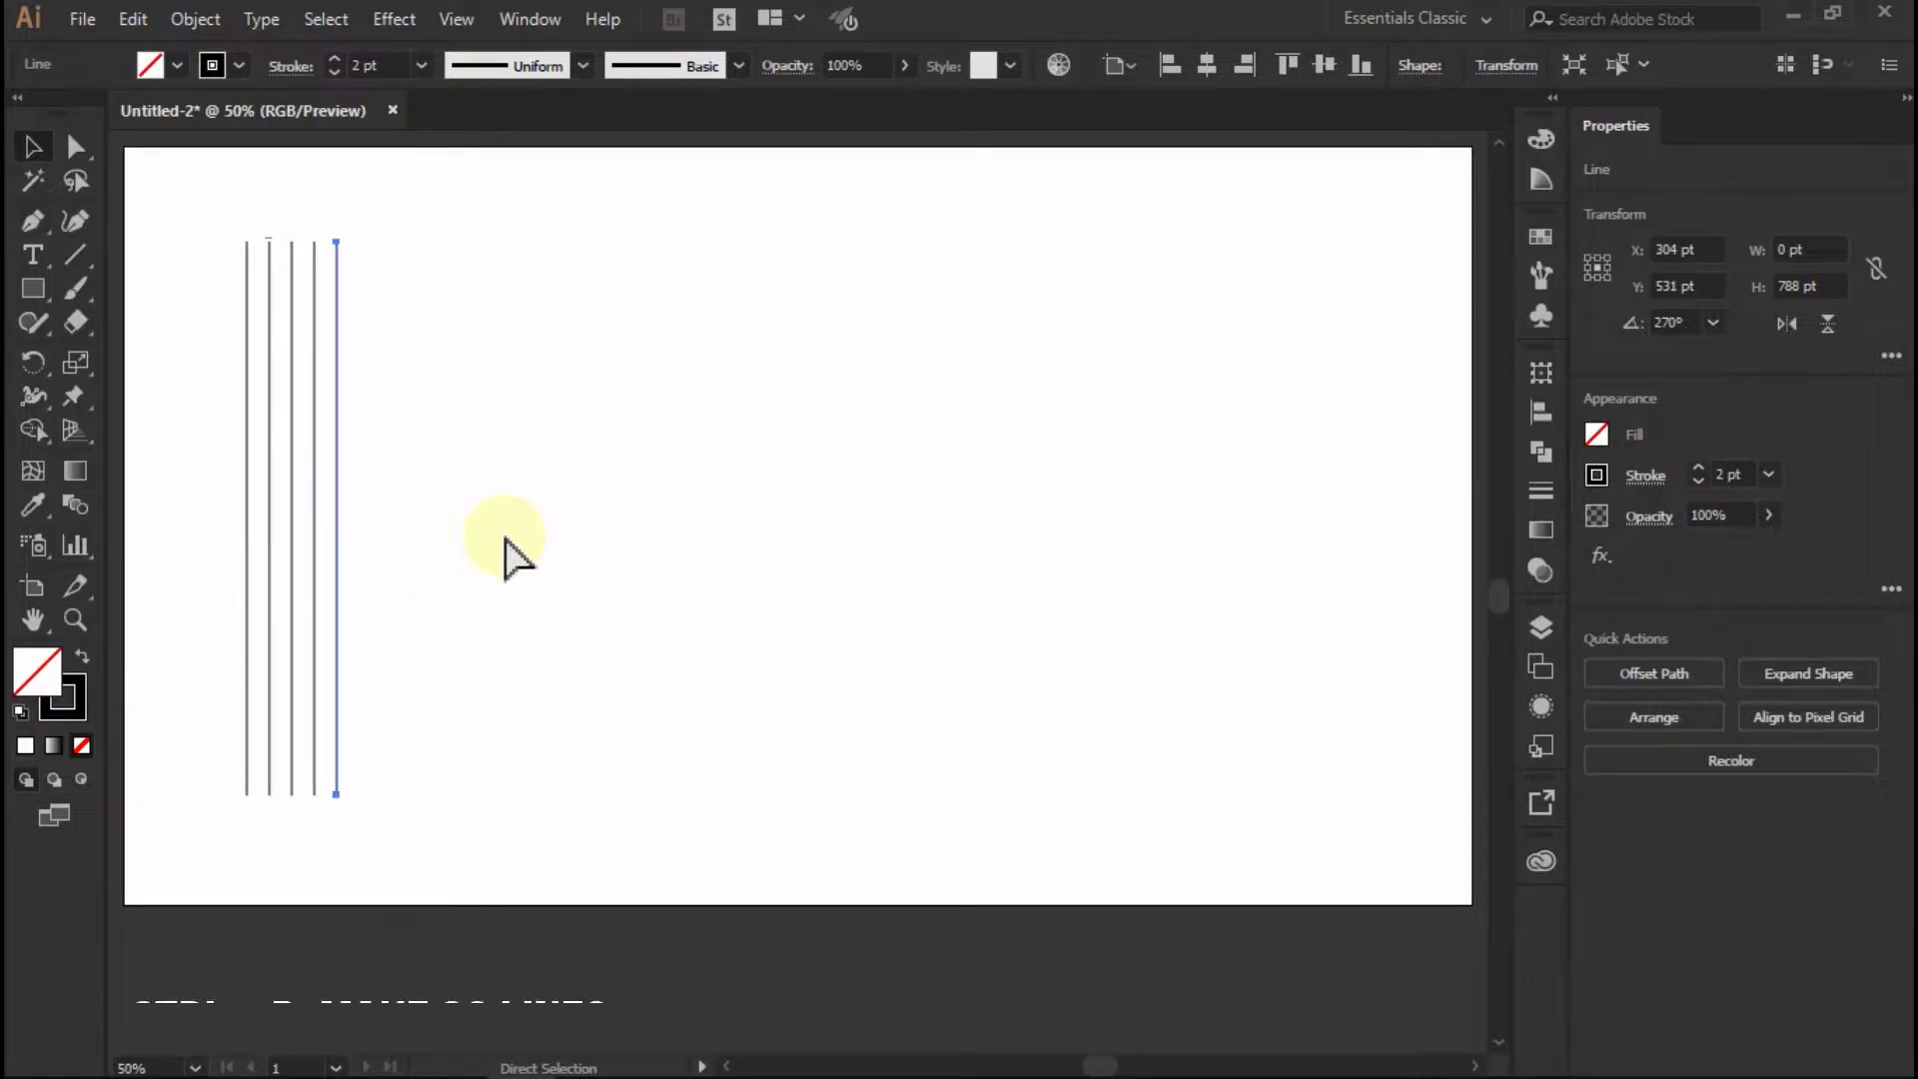
{"action": "key", "text": "ctrl+d"}
{"action": "key", "text": "ctrl+d"}
{"action": "key", "text": "ctrl+d"}
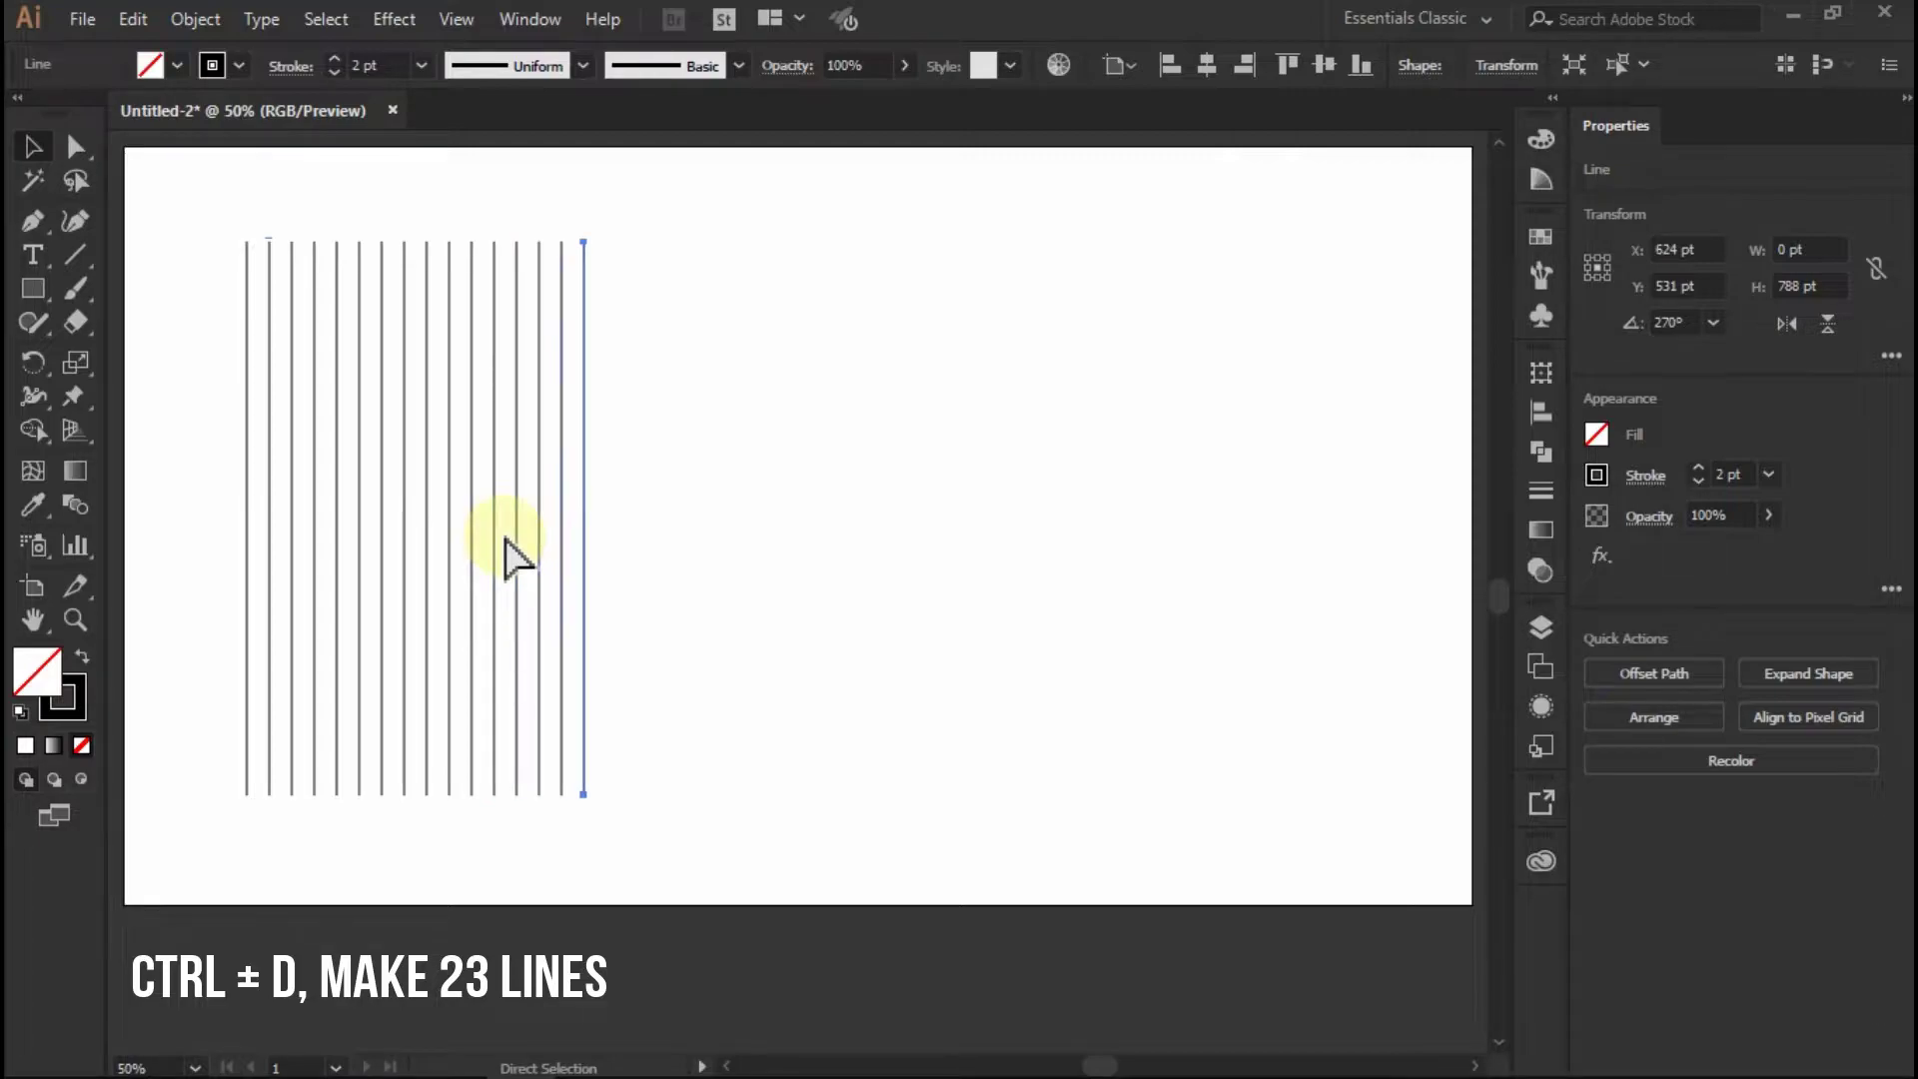
{"action": "key", "text": "ctrl+d"}
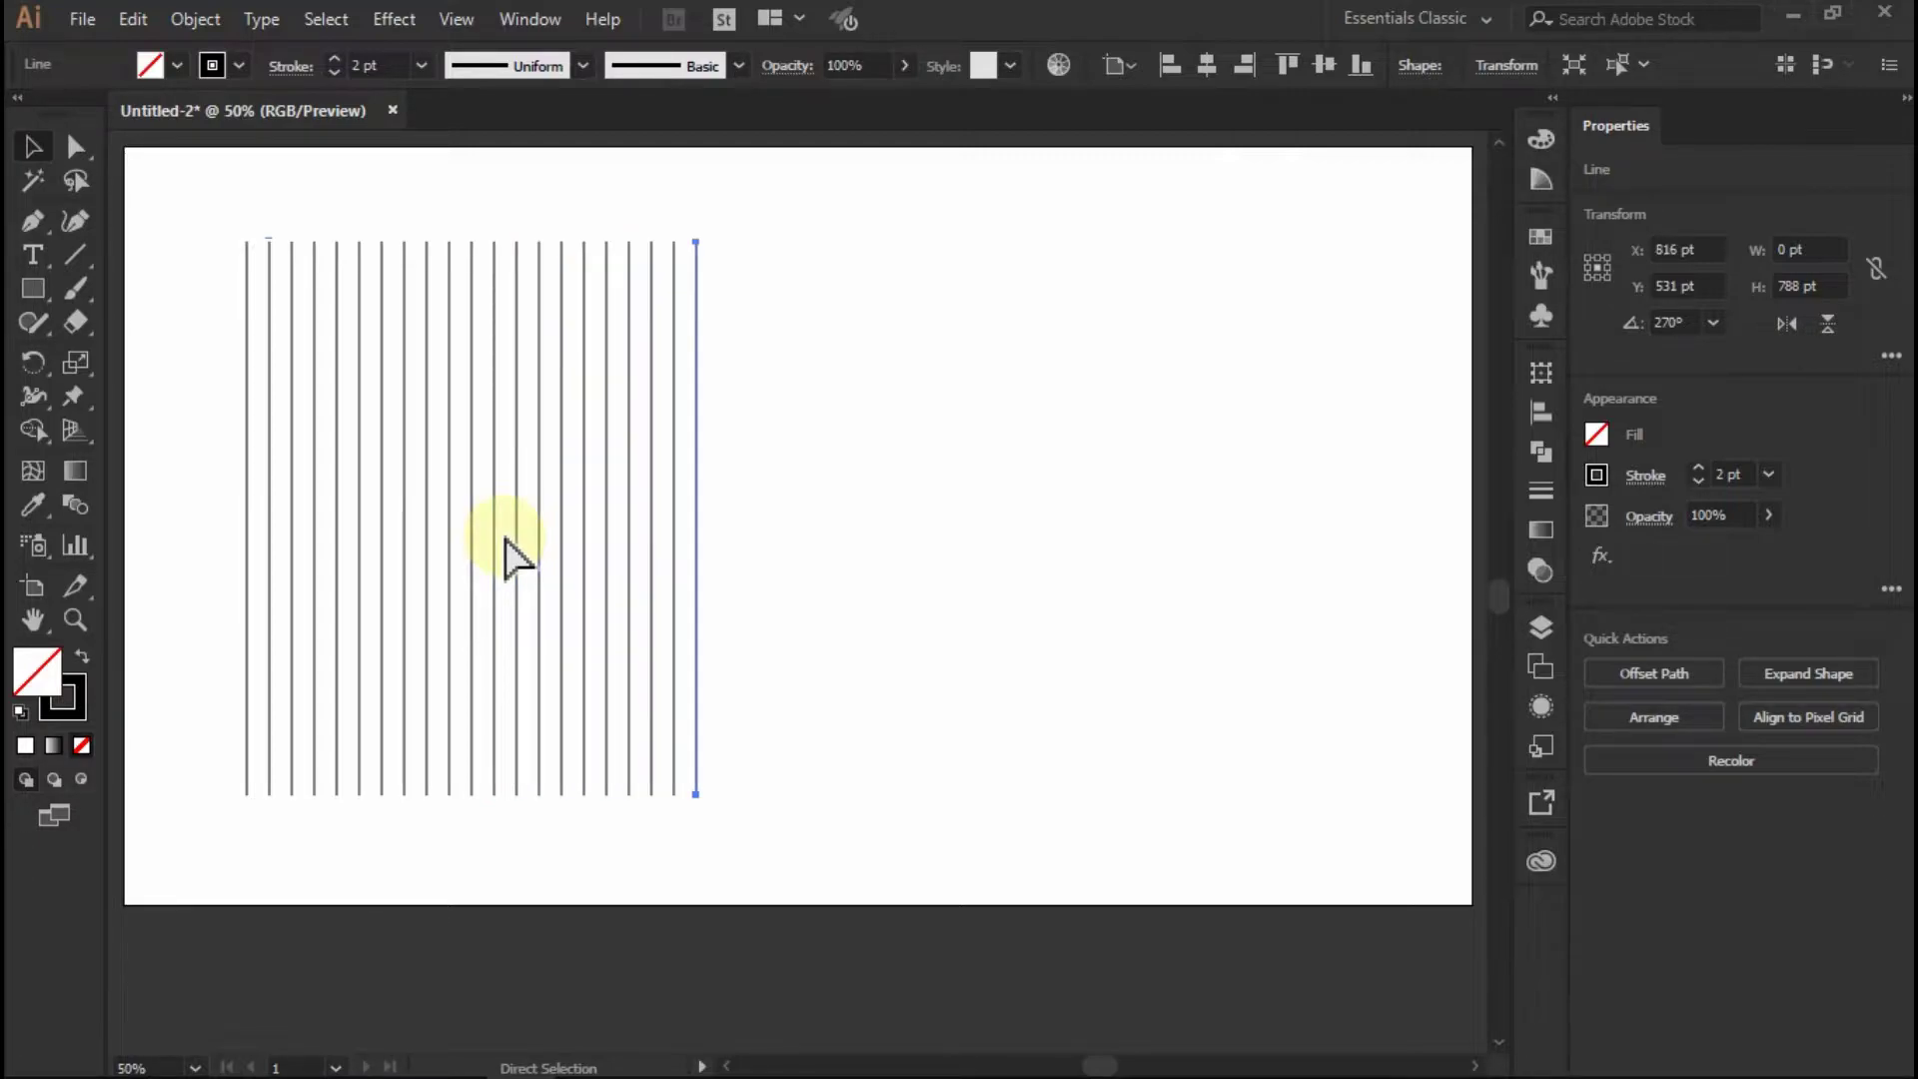
{"action": "key", "text": "ctrl+d"}
Group all the vertical lines and centre them vertically and horizontally on the artboard
{"action": "left_click", "coordinate": [817, 376]}
{"action": "left_click_drag", "start_coordinate": [802, 207], "coordinate": [182, 405]}
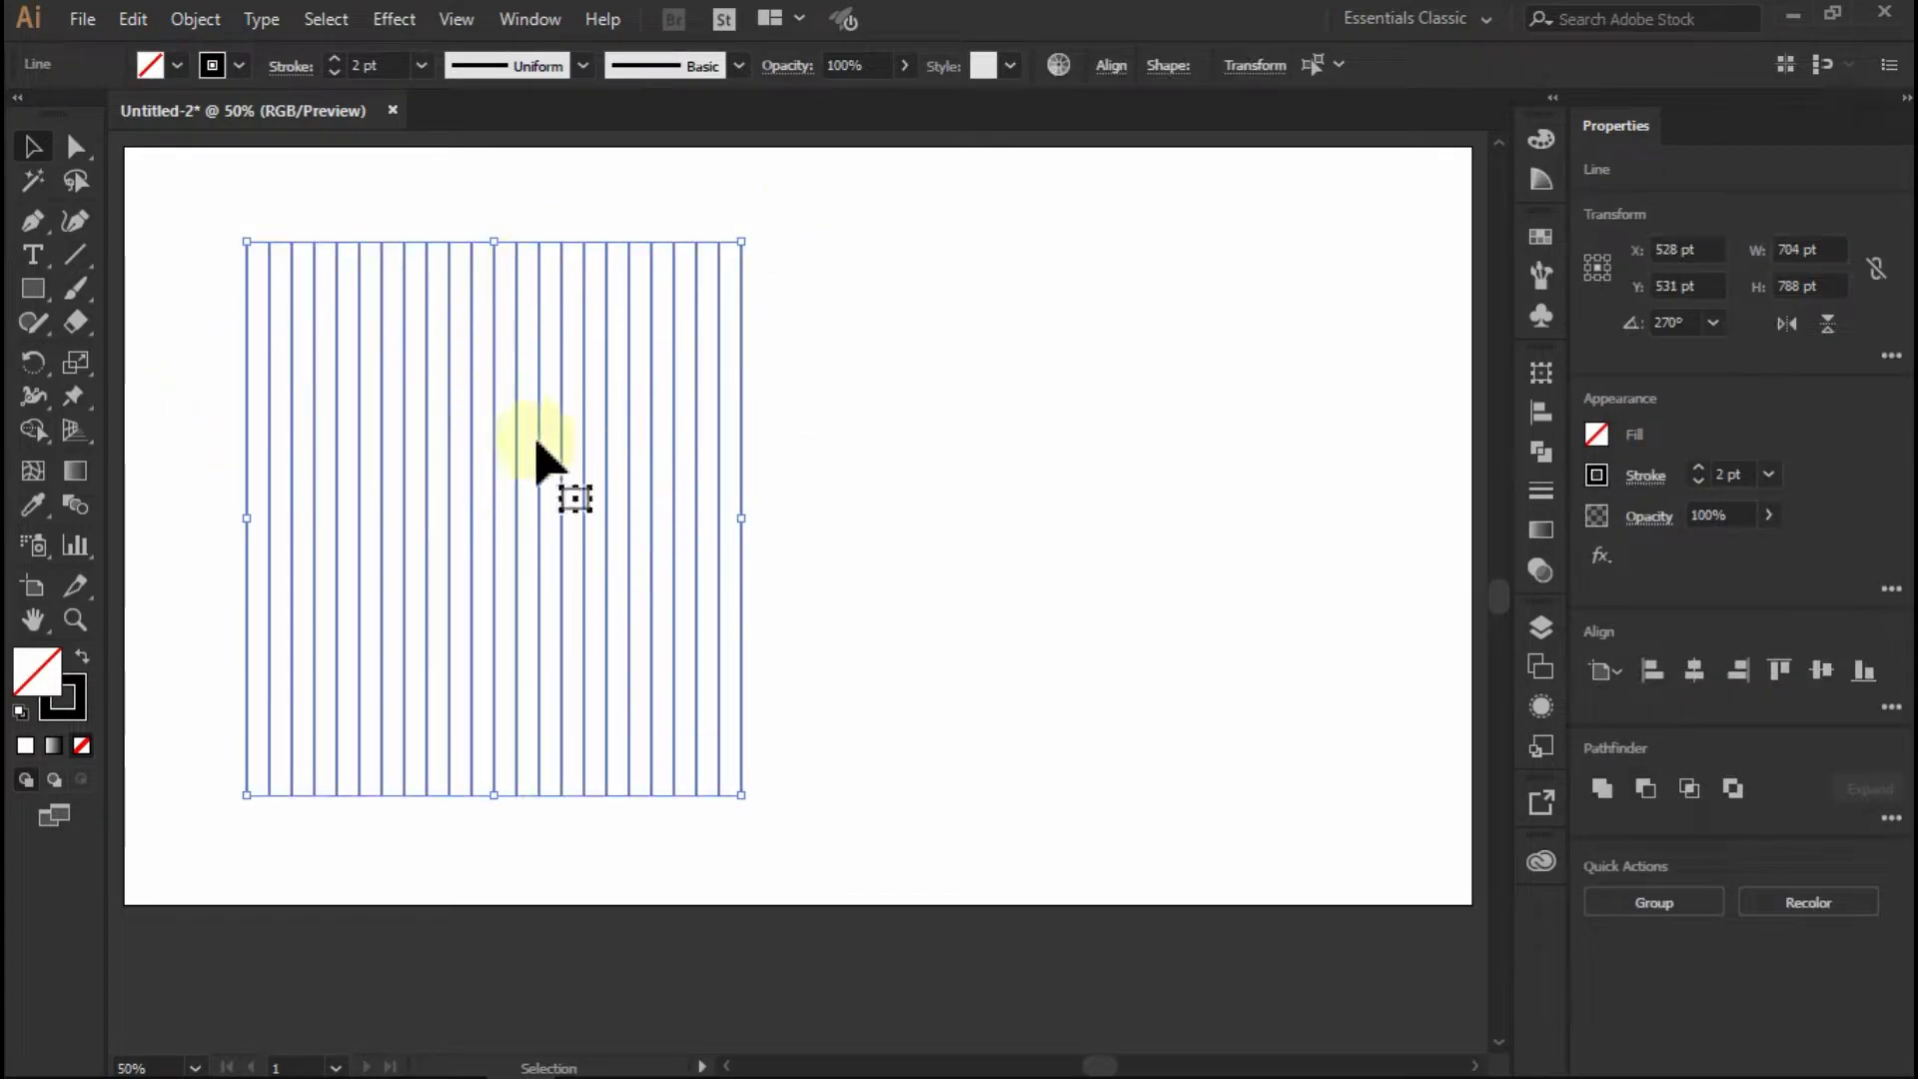
{"action": "left_click", "coordinate": [1820, 662]}
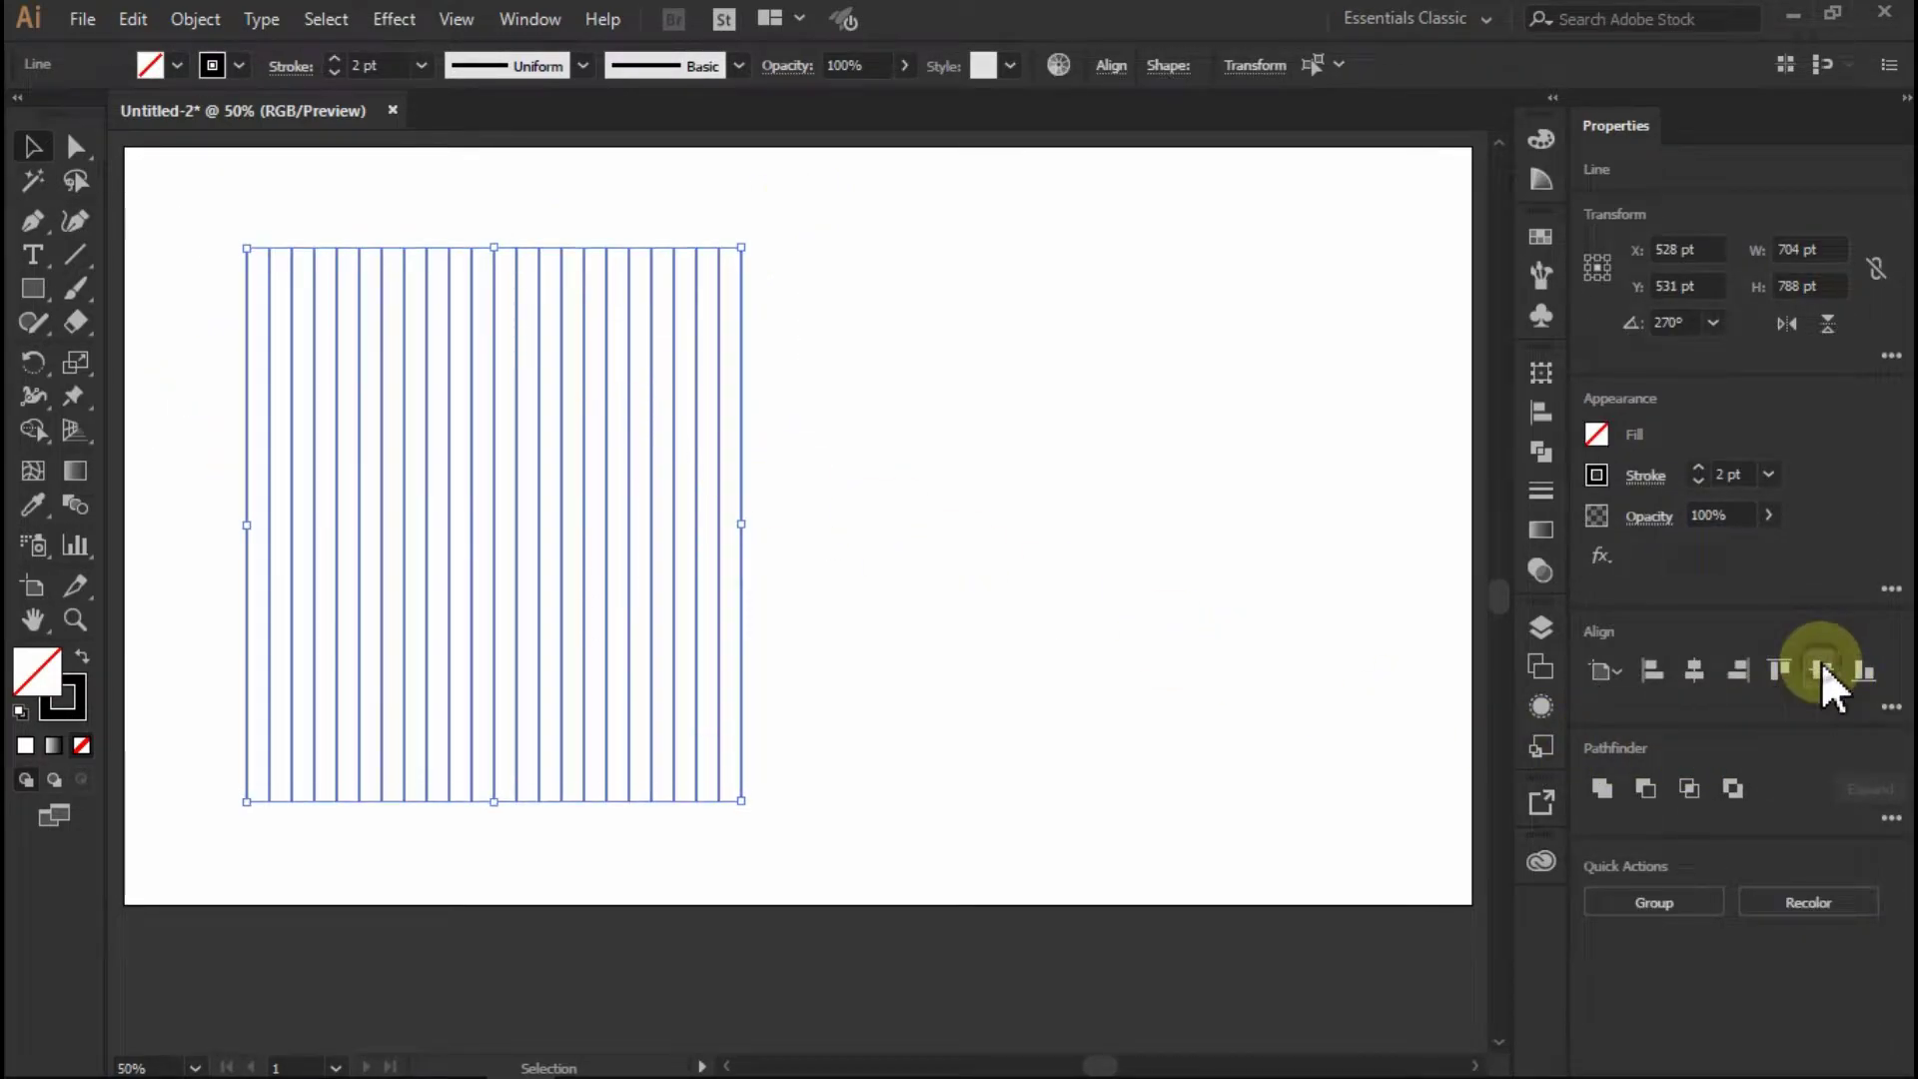
{"action": "right_click", "coordinate": [525, 356]}
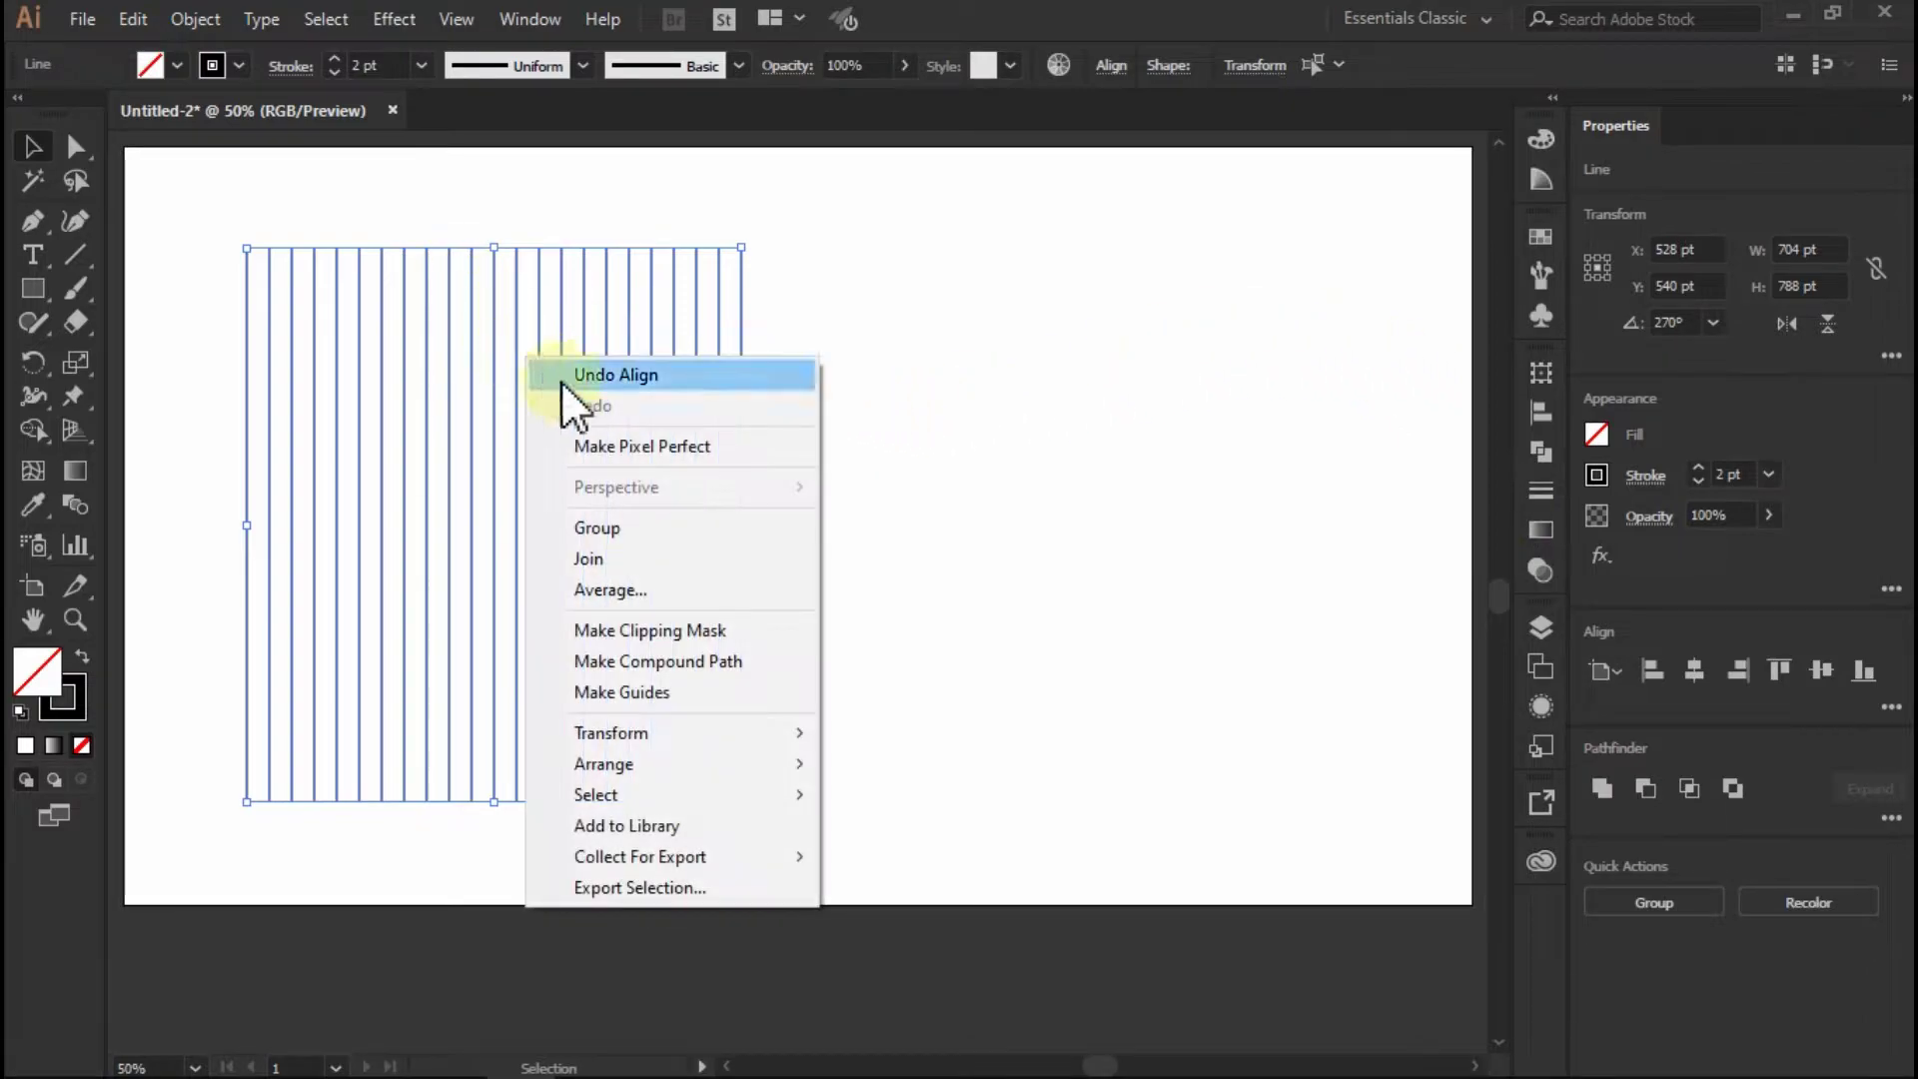
{"action": "left_click", "coordinate": [641, 527]}
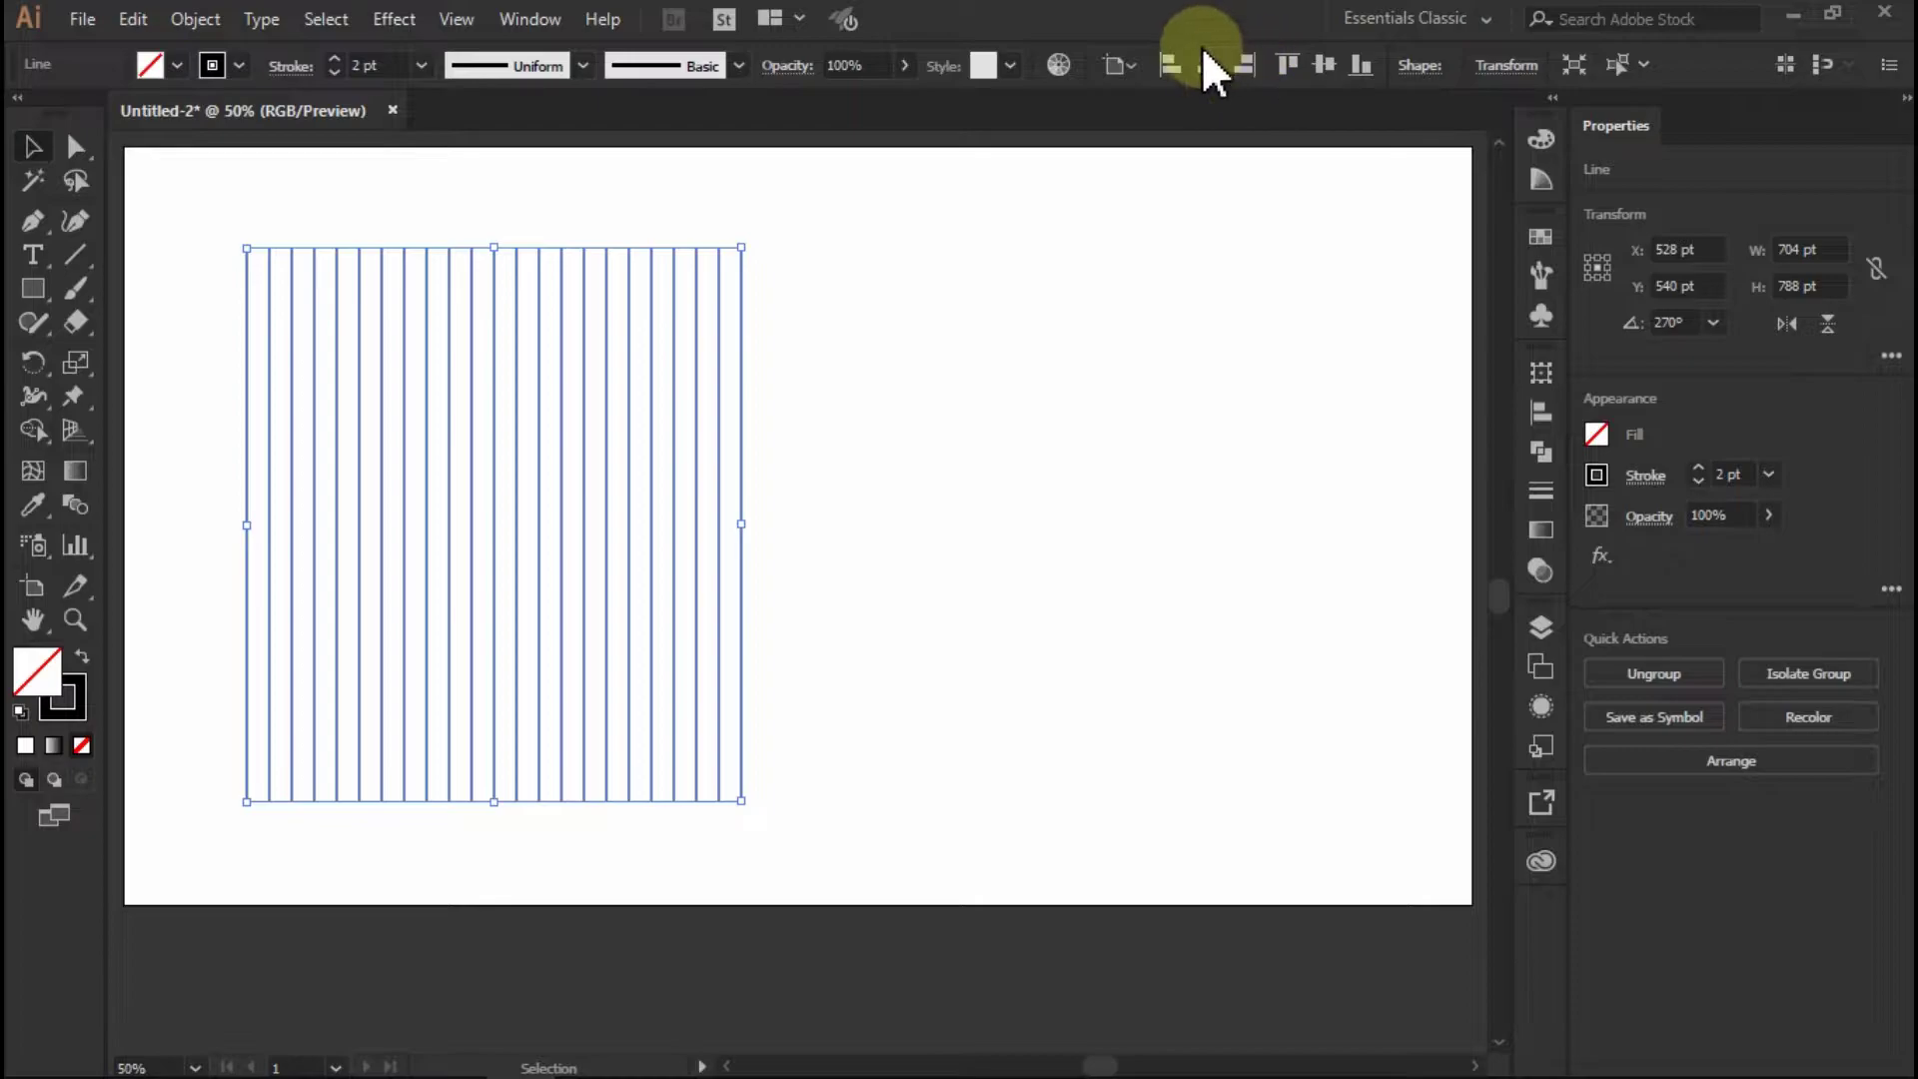
{"action": "left_click", "coordinate": [1210, 66]}
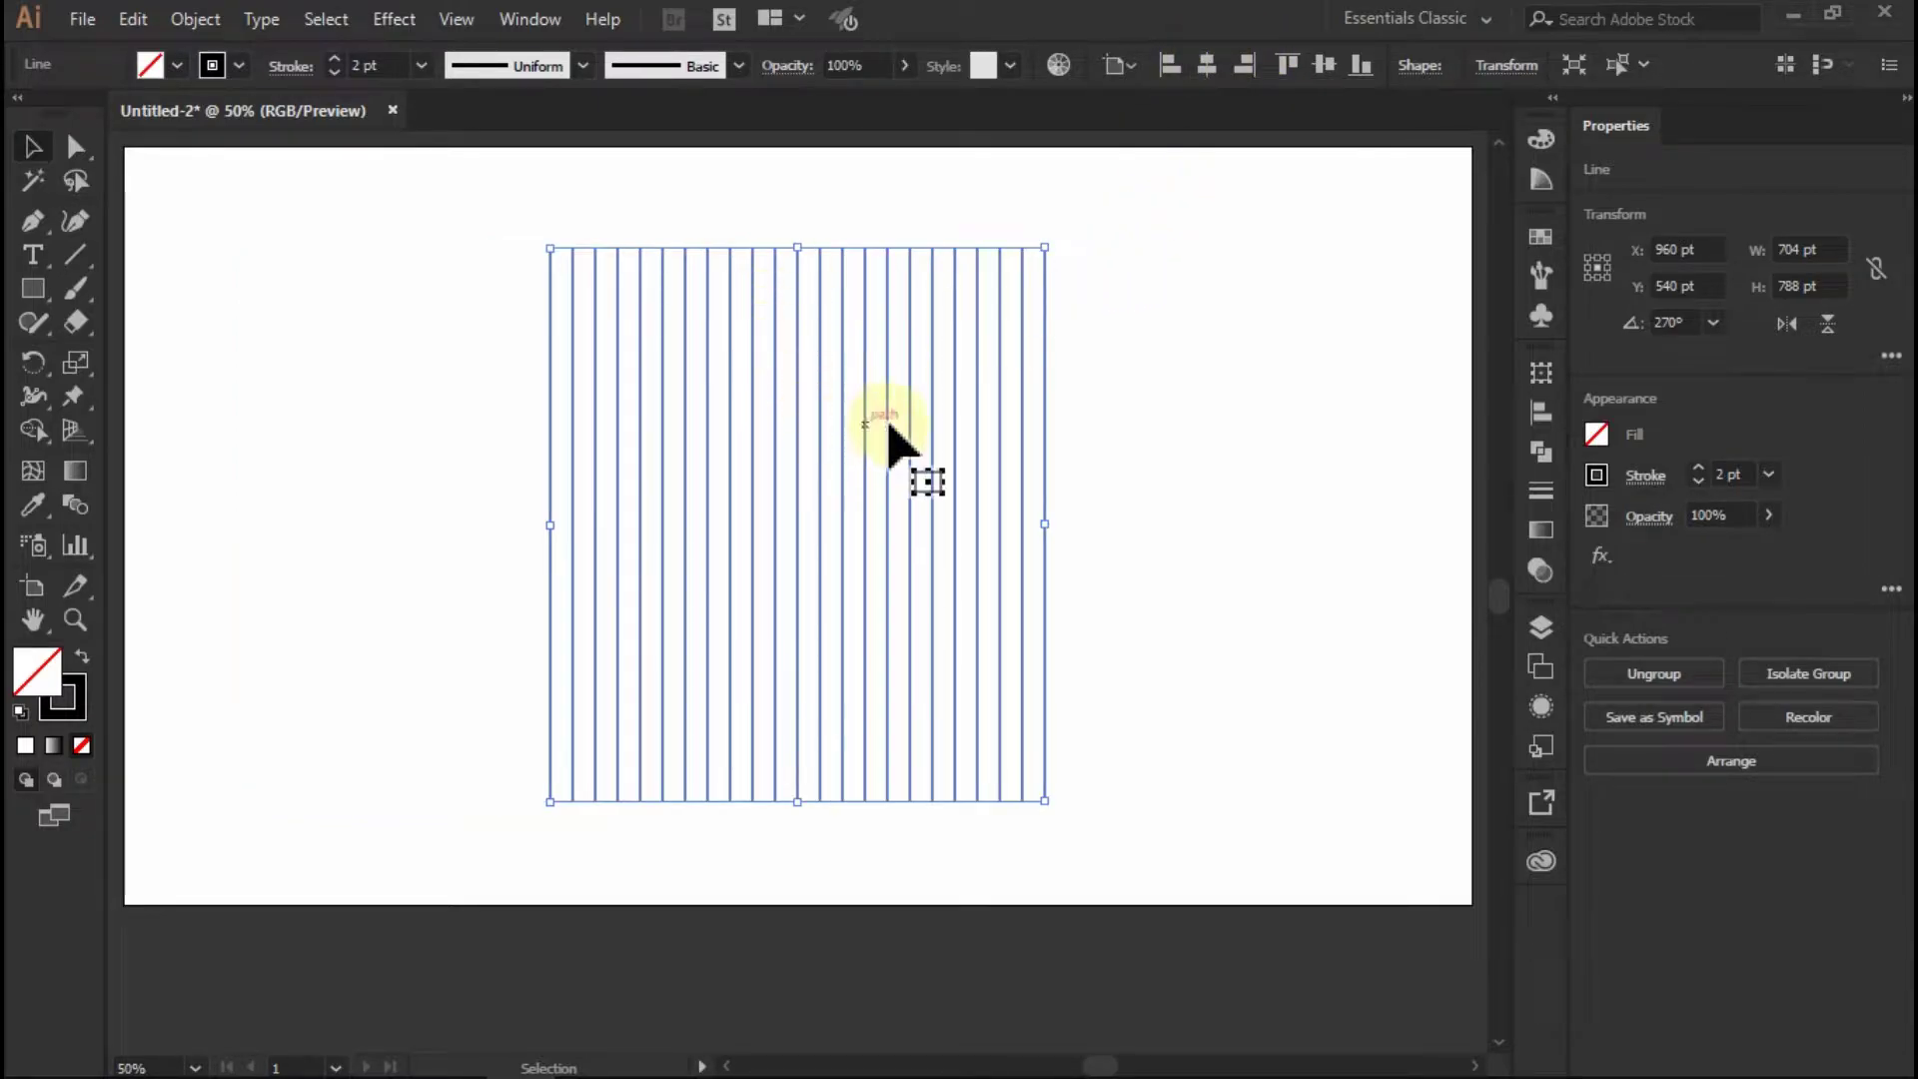
Copy the line group in place and rotate the copy 90° to form a square grid
{"action": "left_click", "coordinate": [133, 19]}
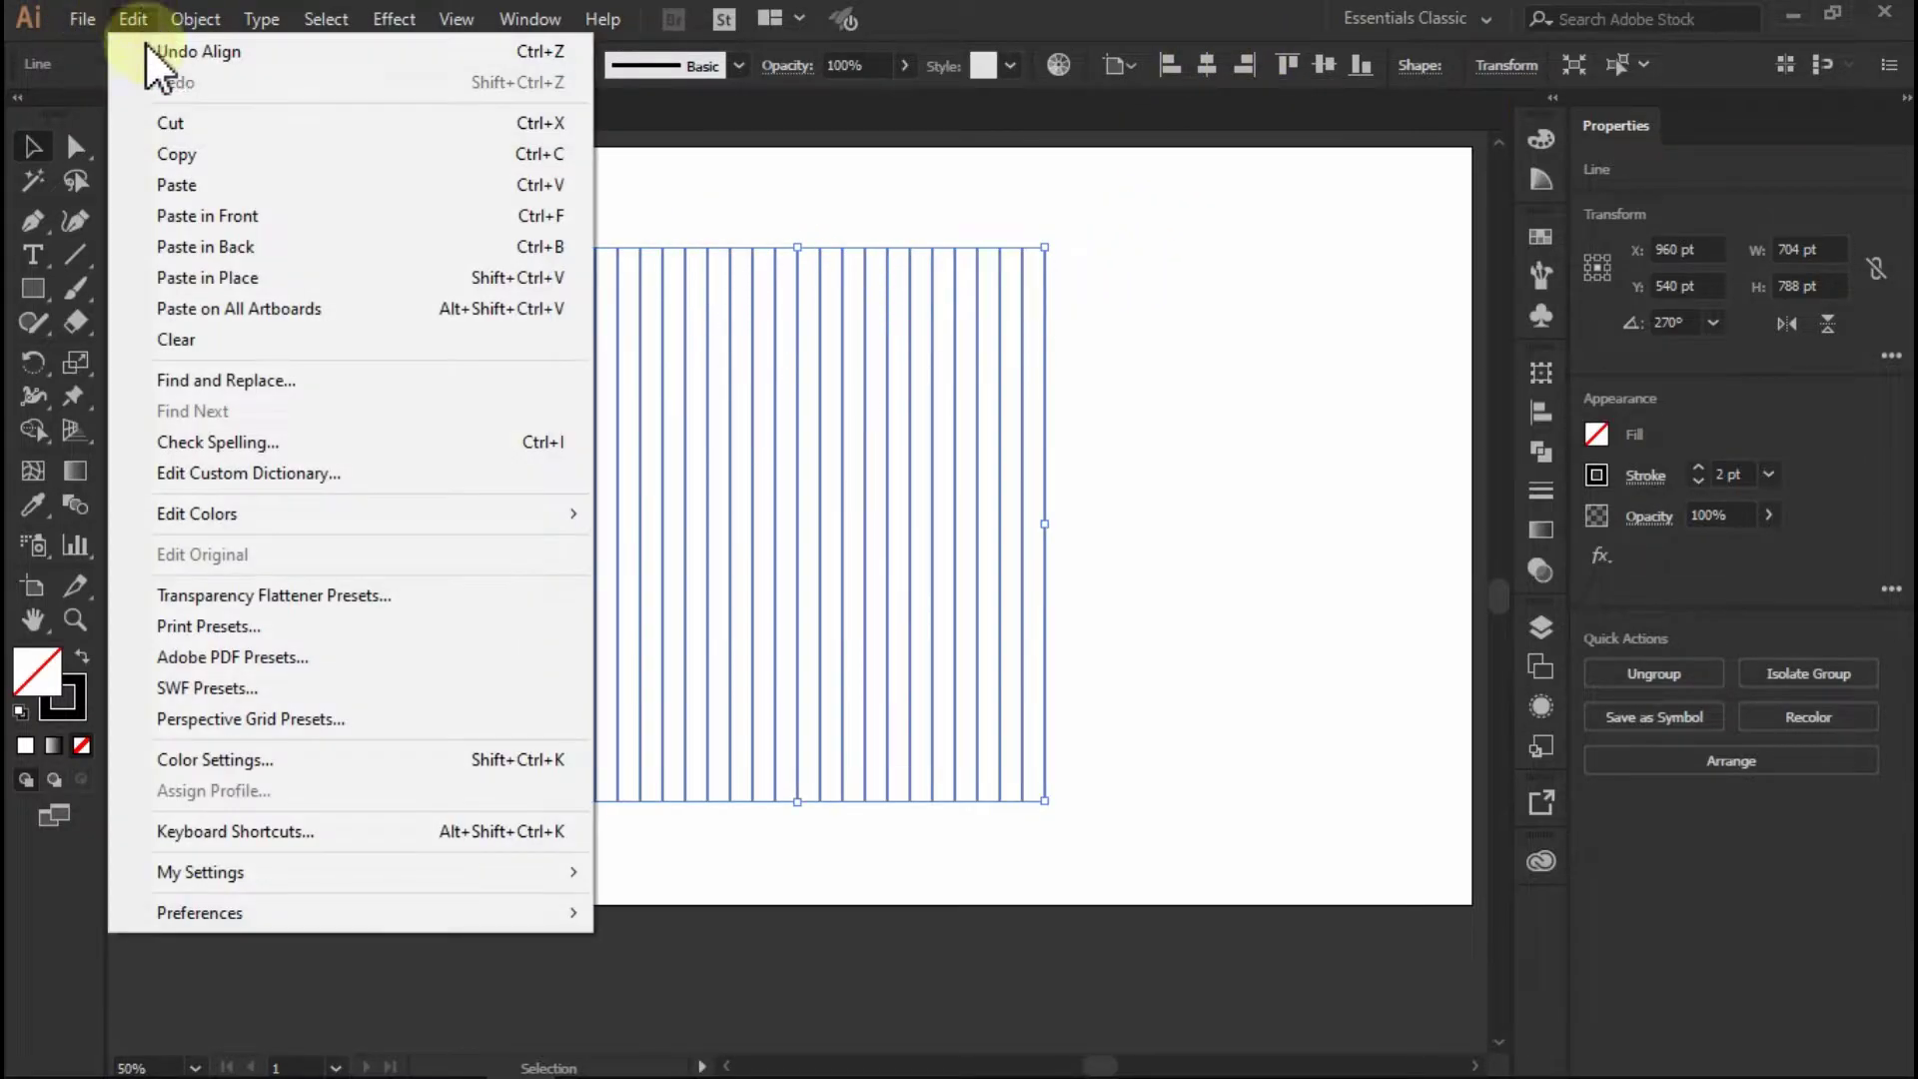
{"action": "left_click", "coordinate": [223, 177]}
{"action": "left_click", "coordinate": [140, 20]}
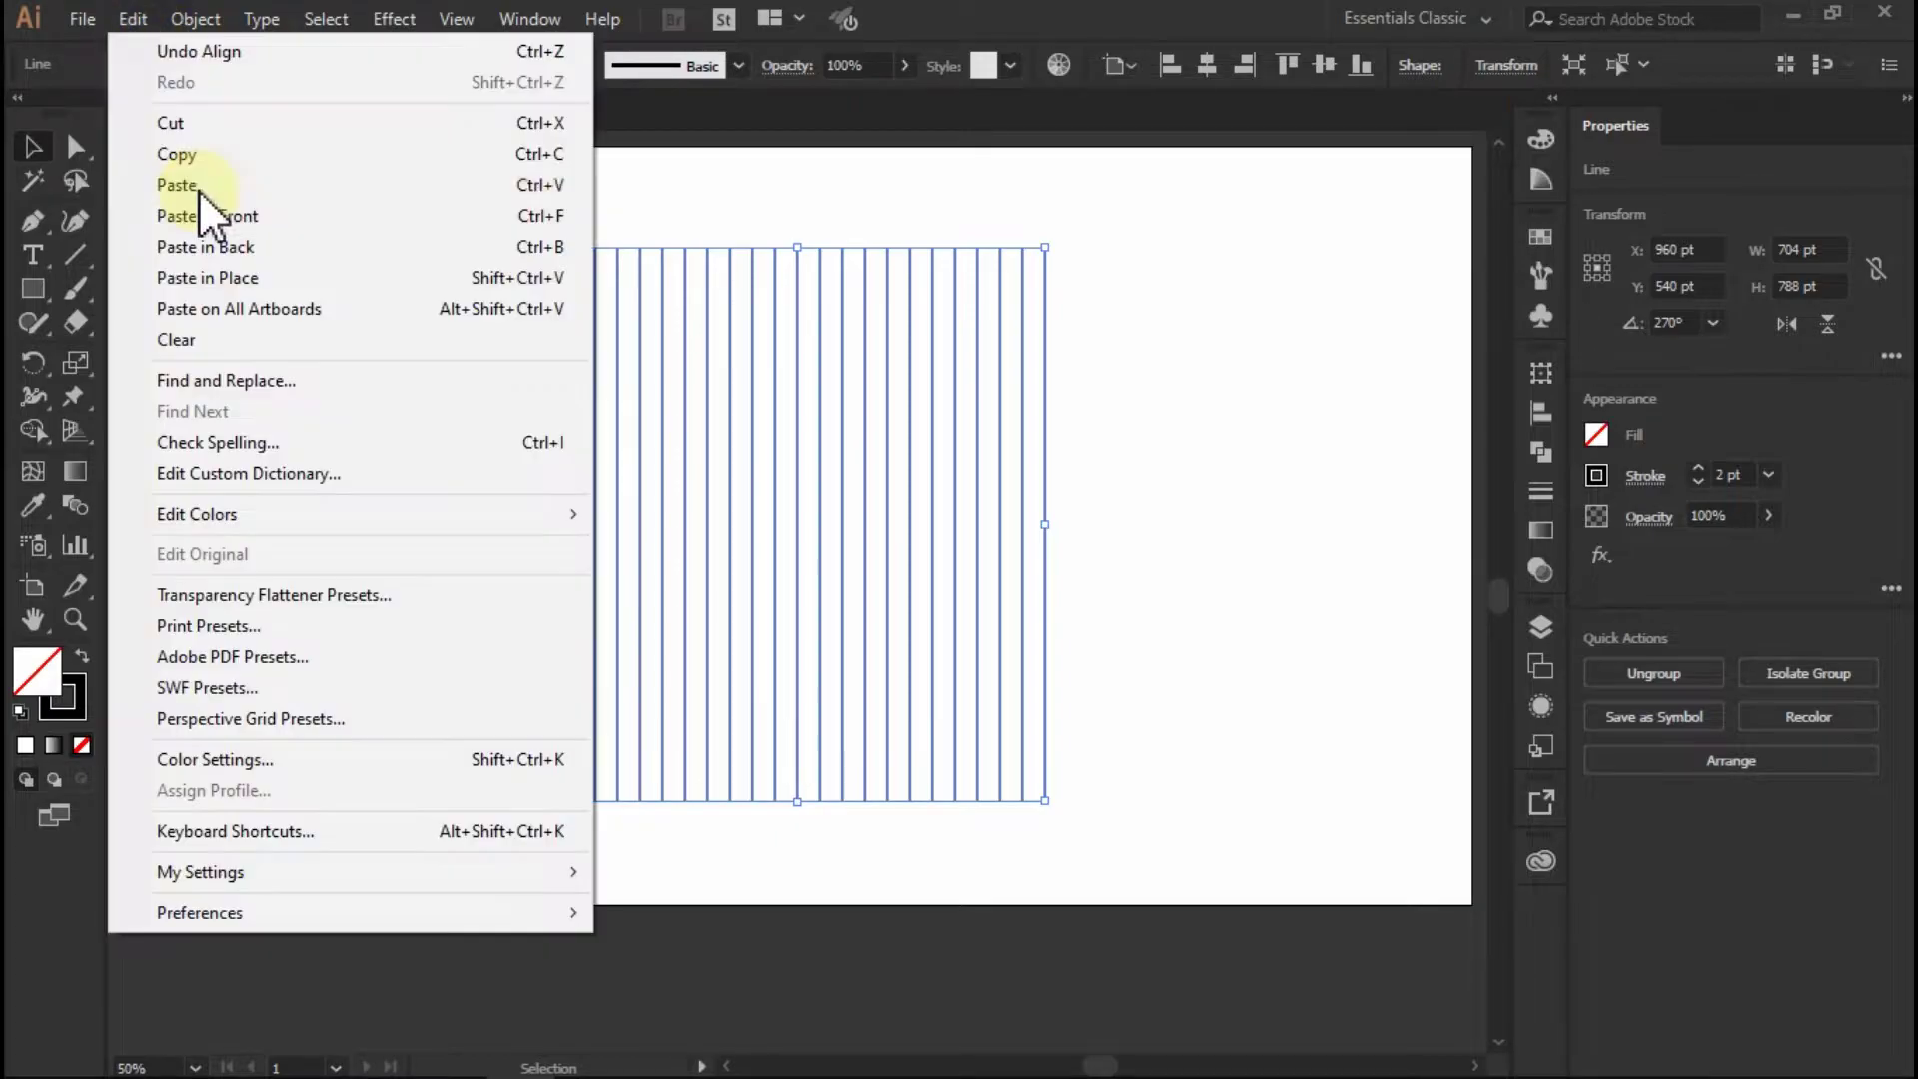
{"action": "left_click", "coordinate": [256, 280]}
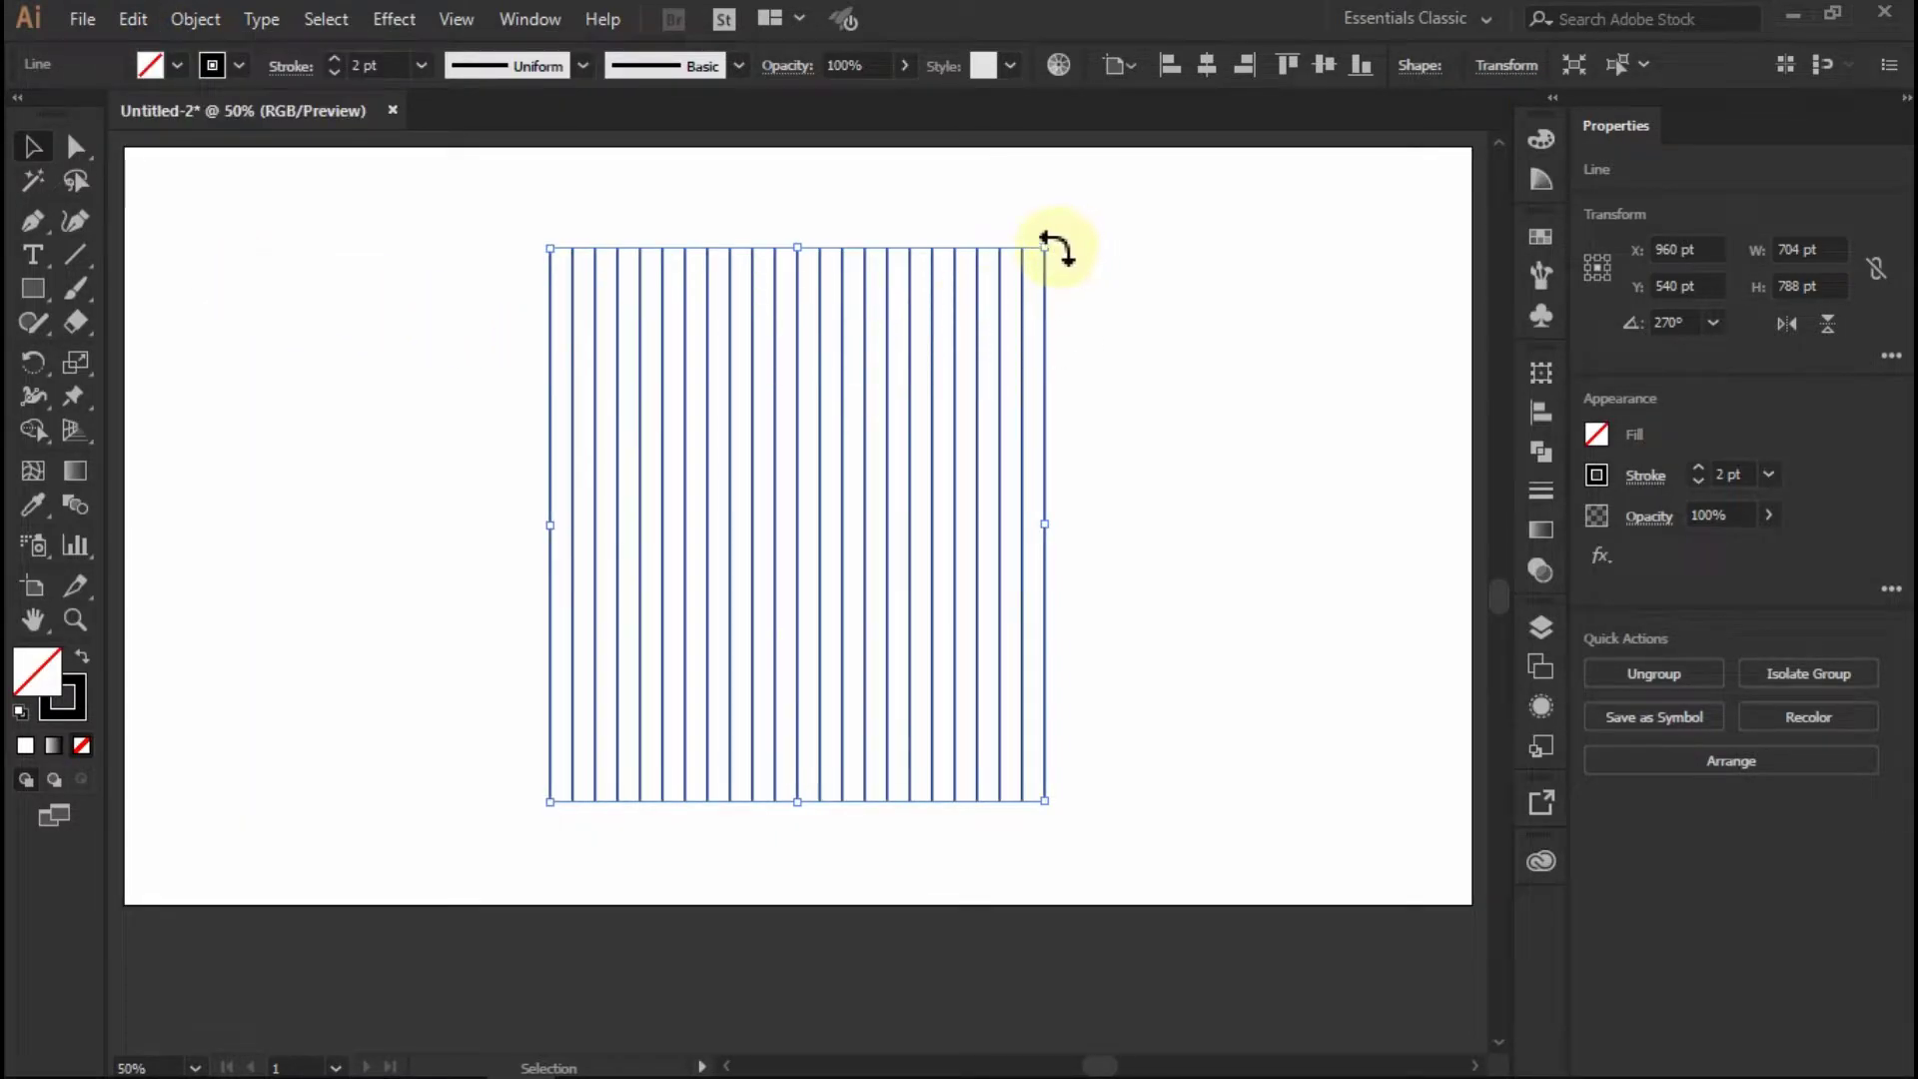
{"action": "left_click_drag", "start_coordinate": [1059, 248], "coordinate": [1168, 484]}
{"action": "left_click_drag", "start_coordinate": [1163, 654], "coordinate": [1151, 689]}
{"action": "left_click", "coordinate": [1166, 639]}
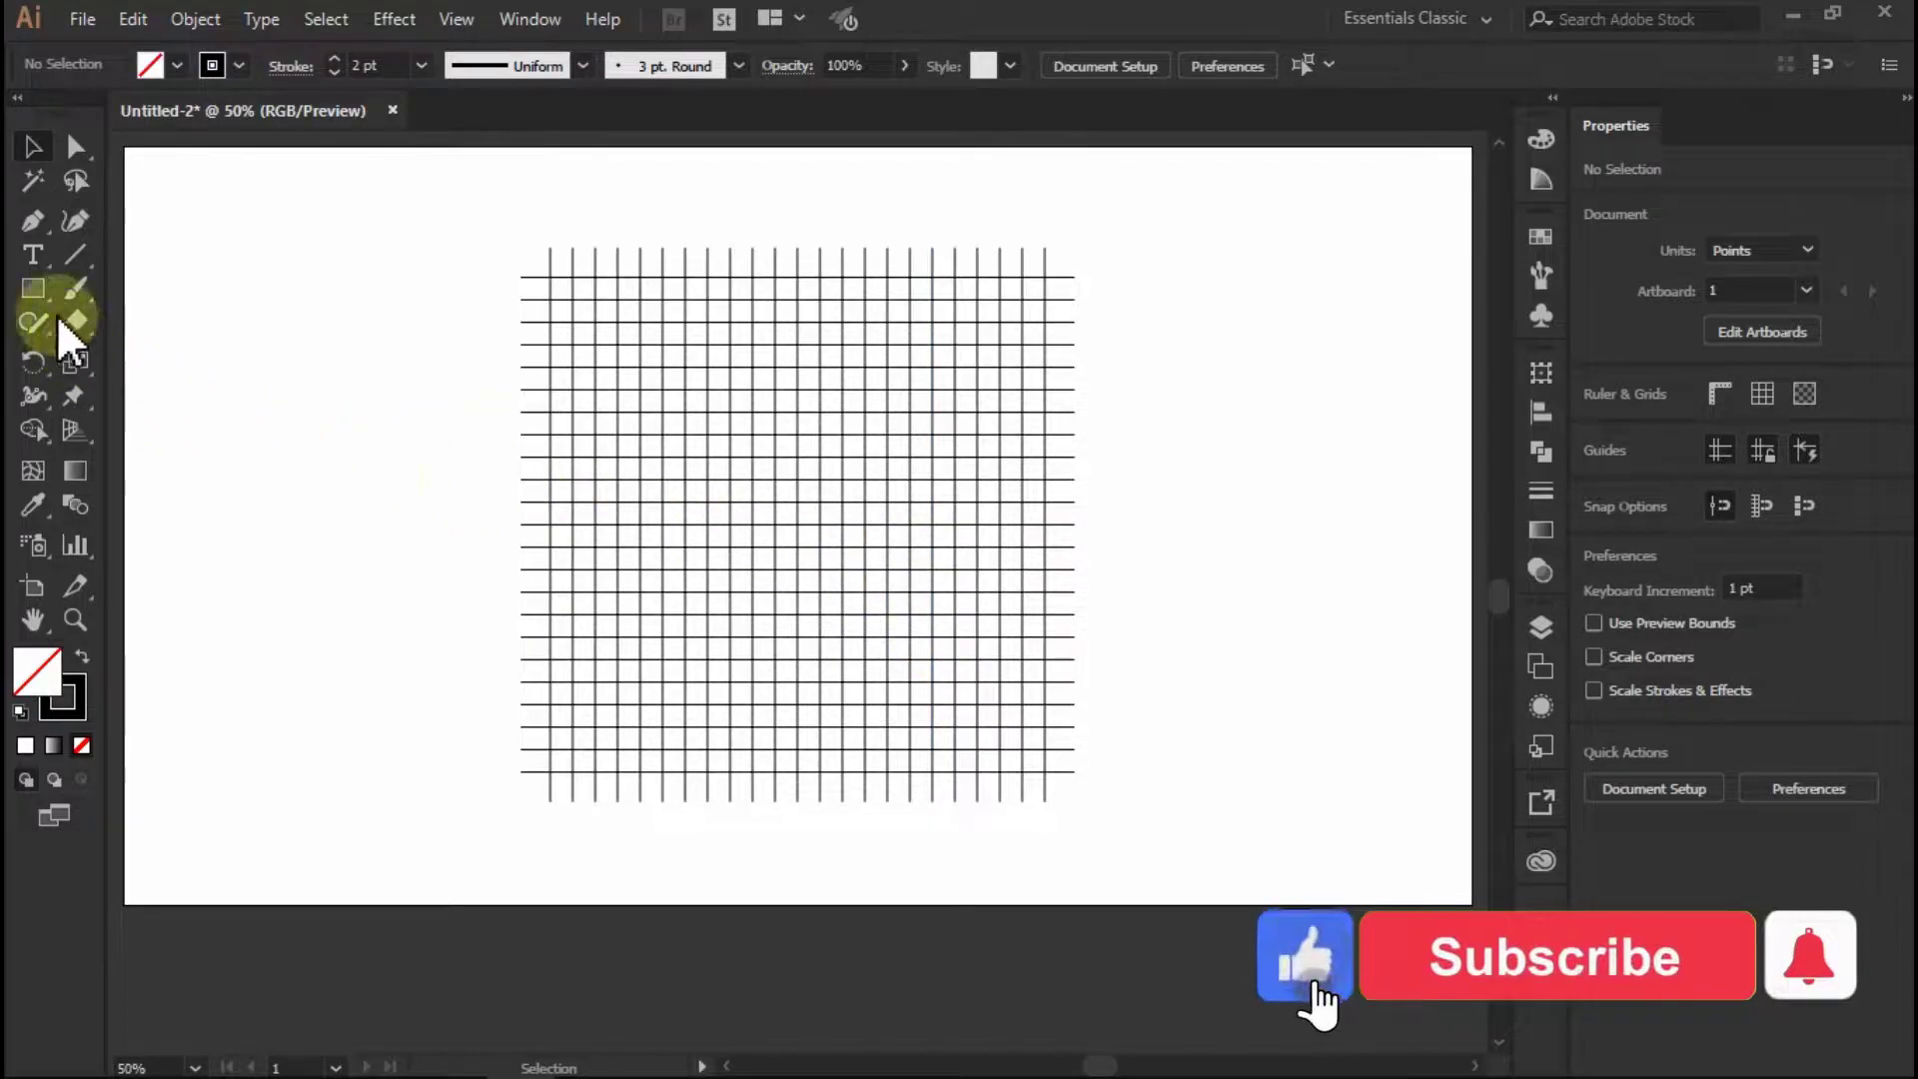
Draw a 704 pt circle with the Ellipse tool, spanning the grid's outermost line intersections
{"action": "left_click_drag", "start_coordinate": [36, 296], "coordinate": [240, 360]}
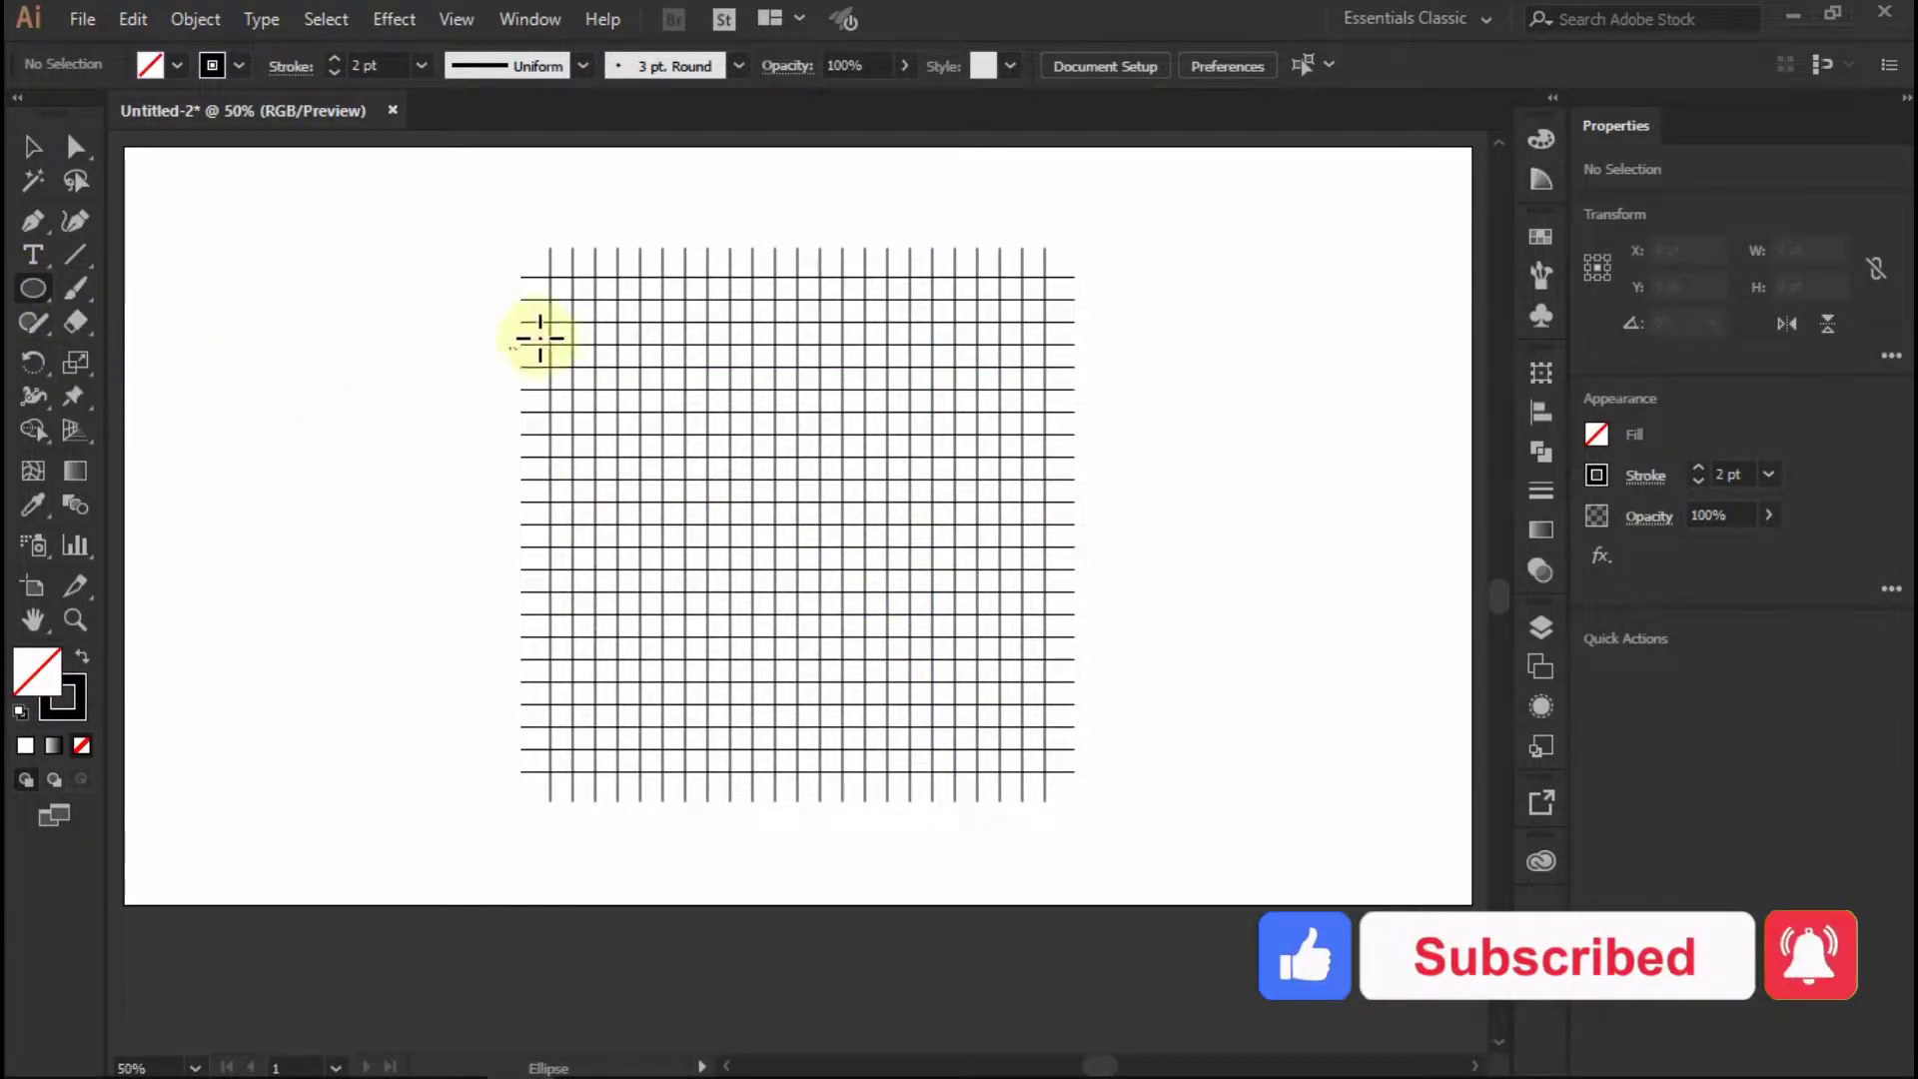
{"action": "left_click_drag", "start_coordinate": [550, 277], "coordinate": [1047, 769]}
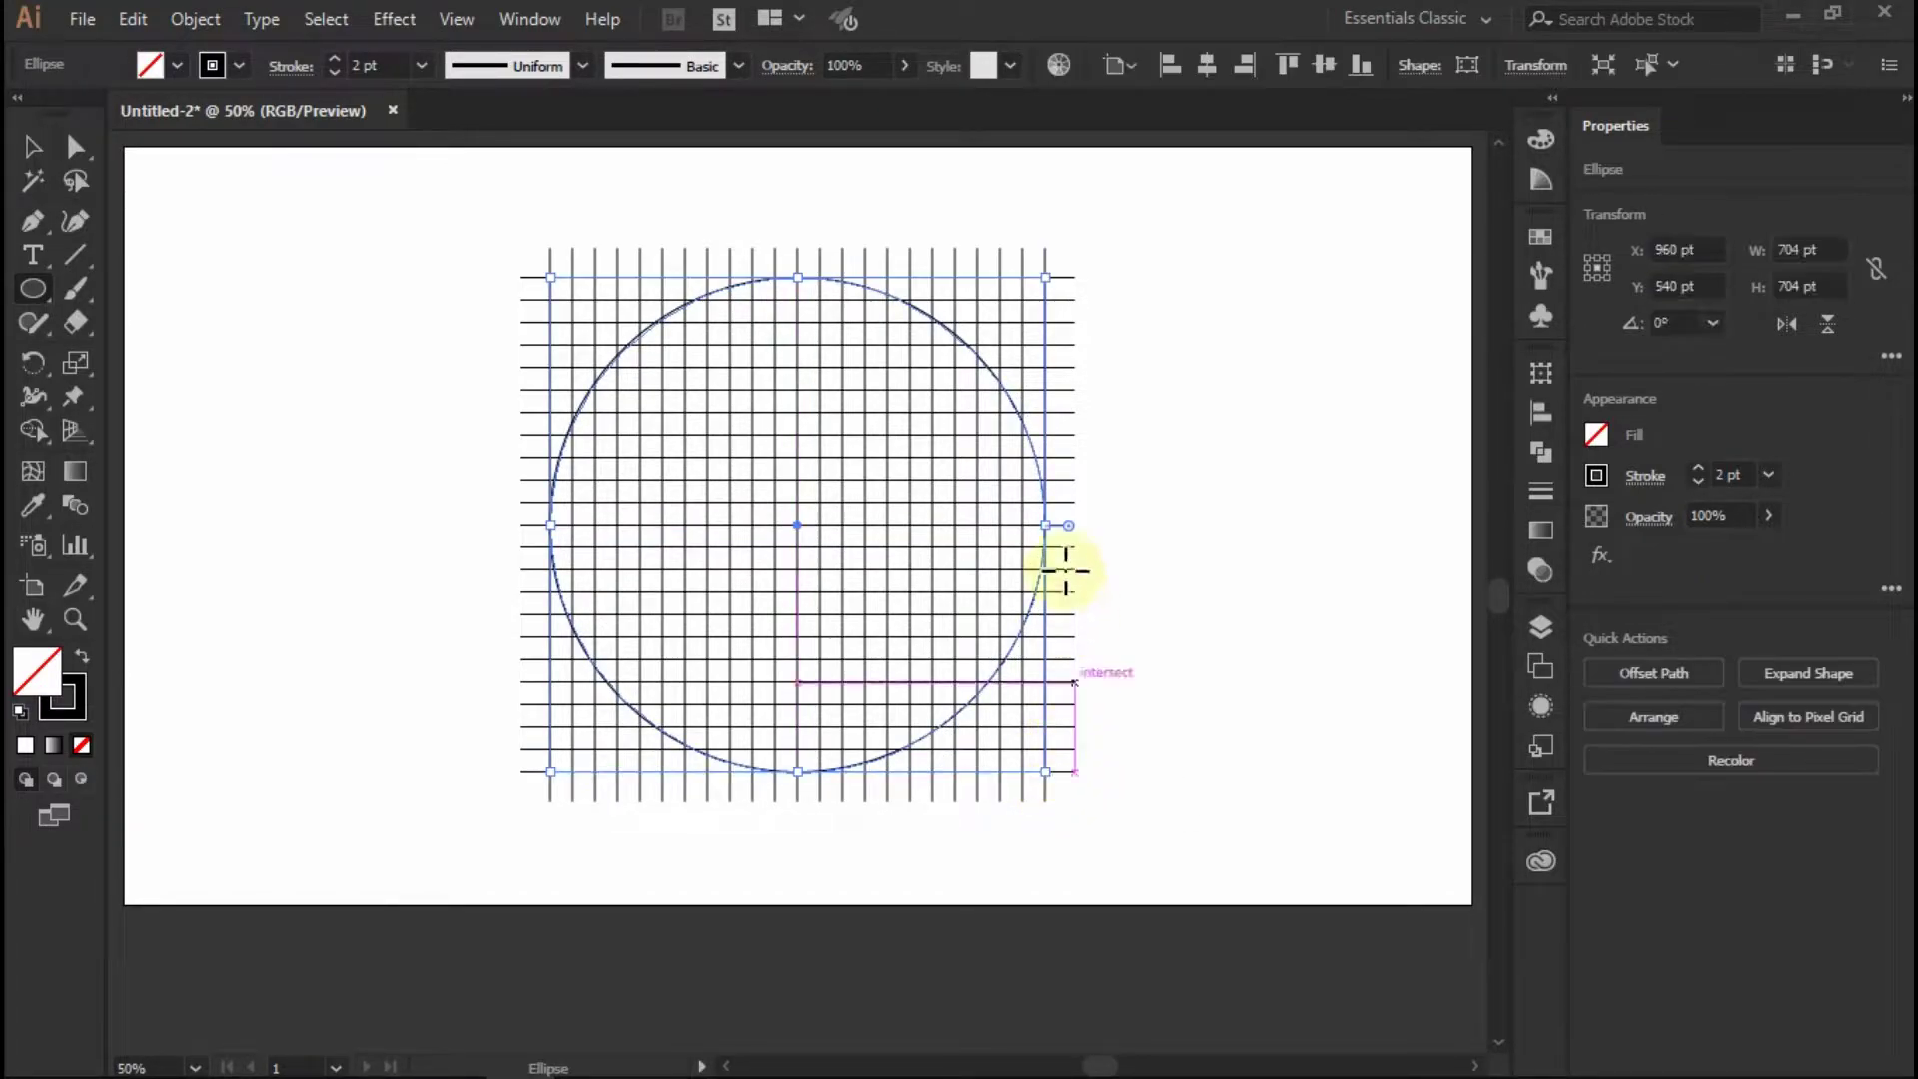
{"action": "left_click", "coordinate": [33, 147]}
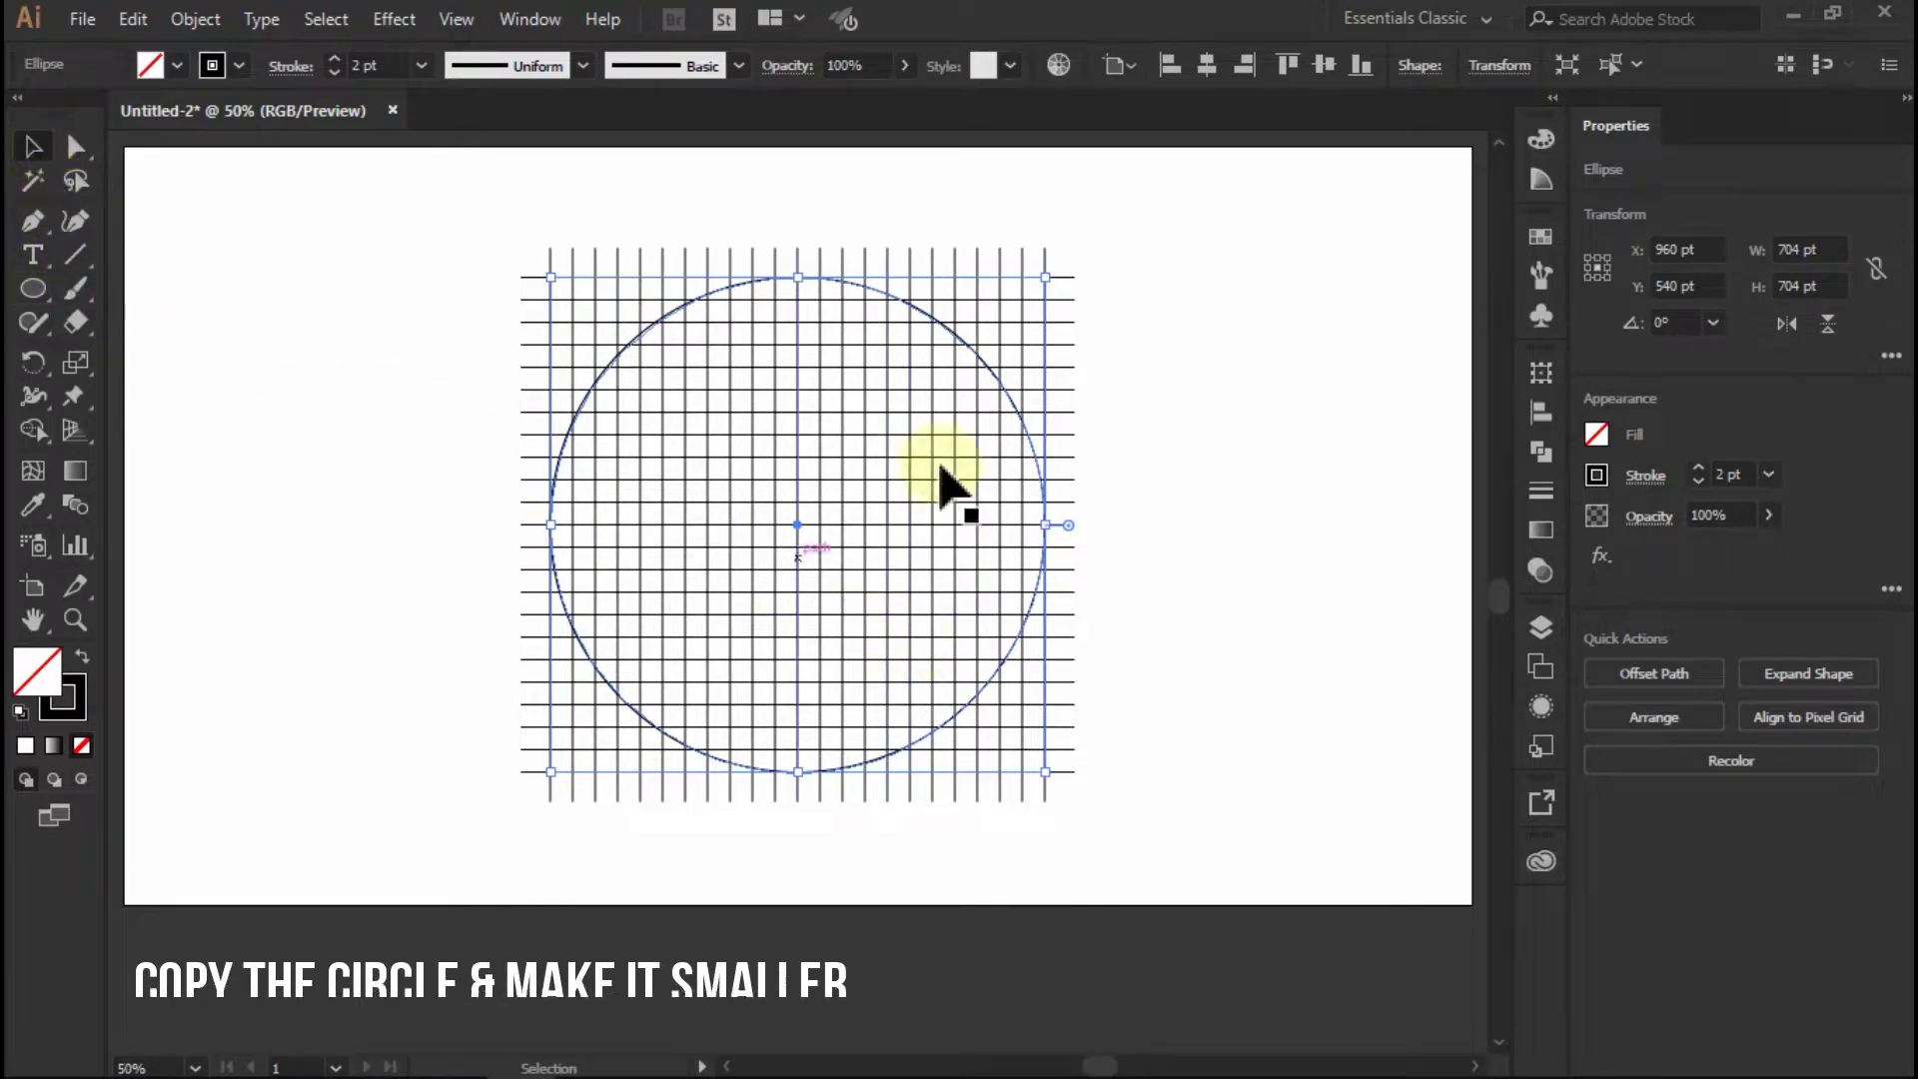
Copy the circle in place and scale the copy about its centre to 640 pt, one grid cell inside the original
{"action": "left_click", "coordinate": [133, 19]}
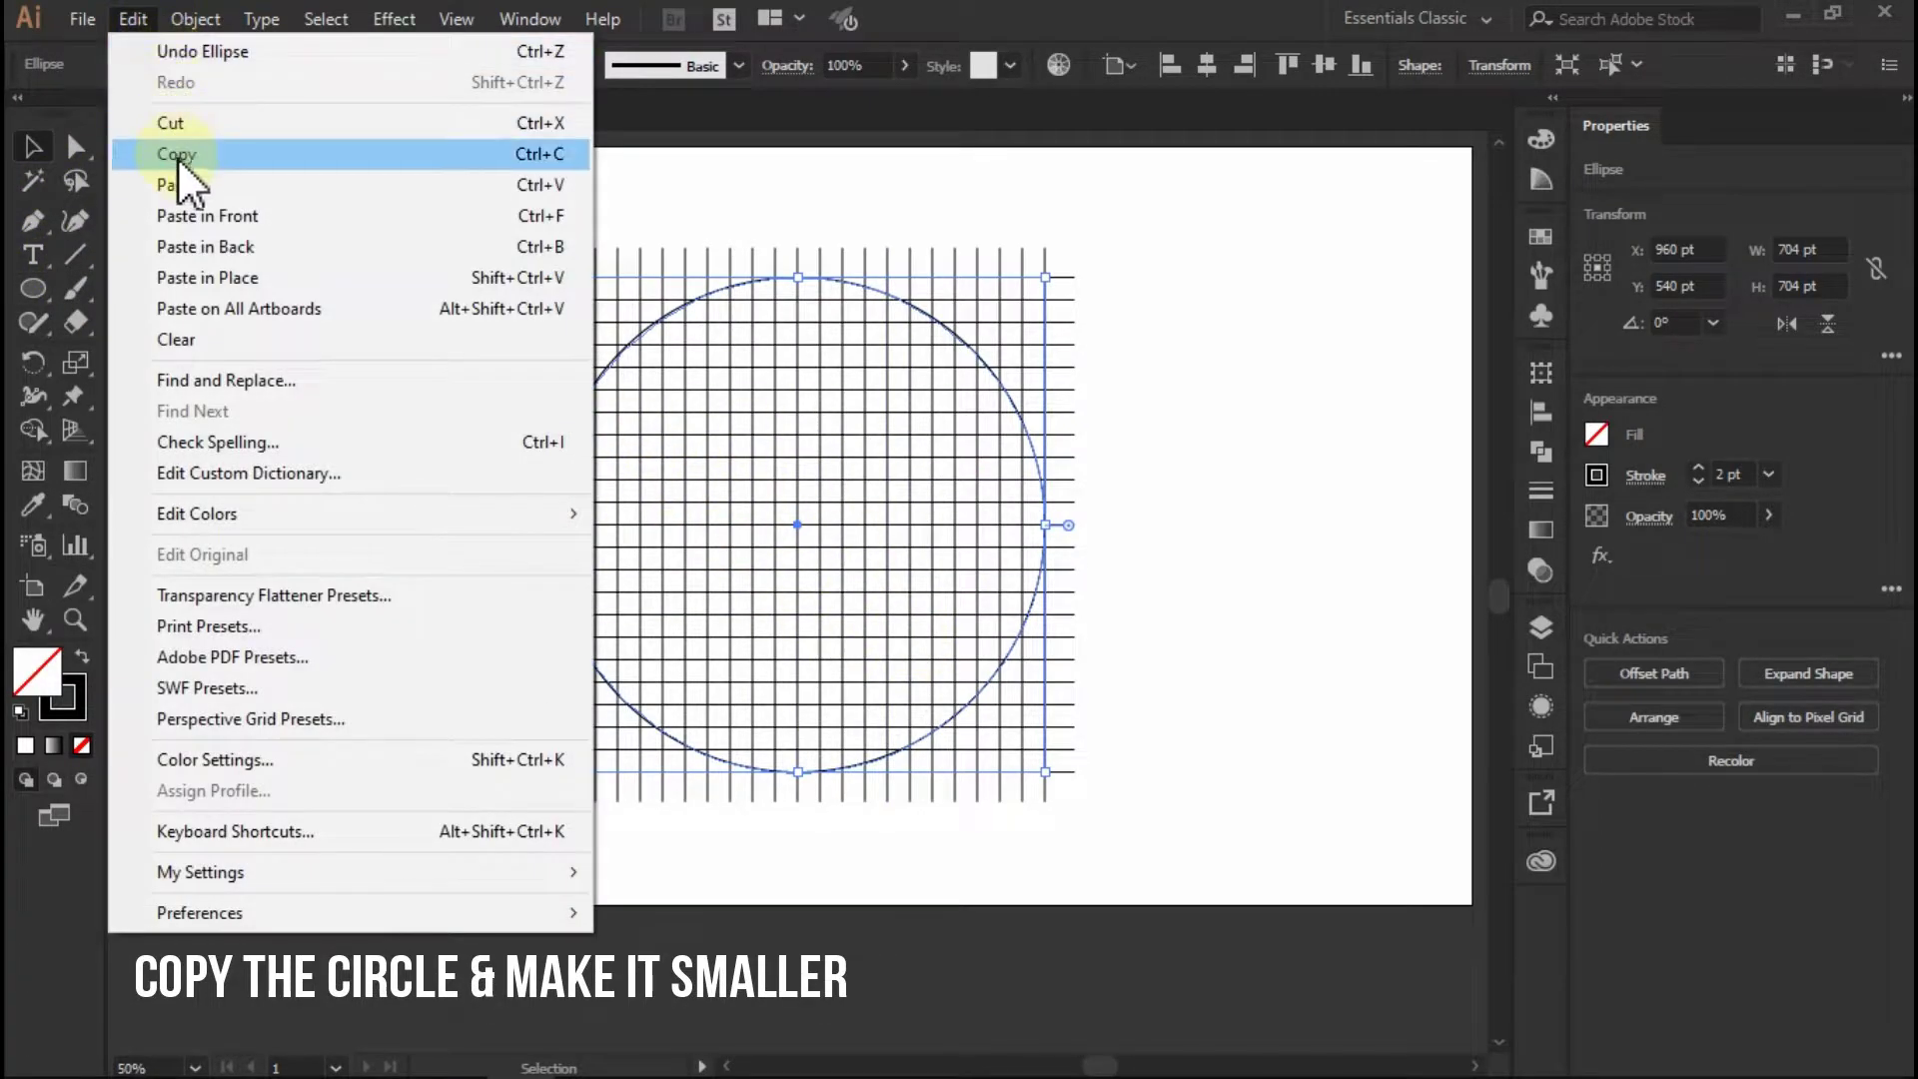
{"action": "left_click", "coordinate": [177, 159]}
{"action": "left_click", "coordinate": [133, 19]}
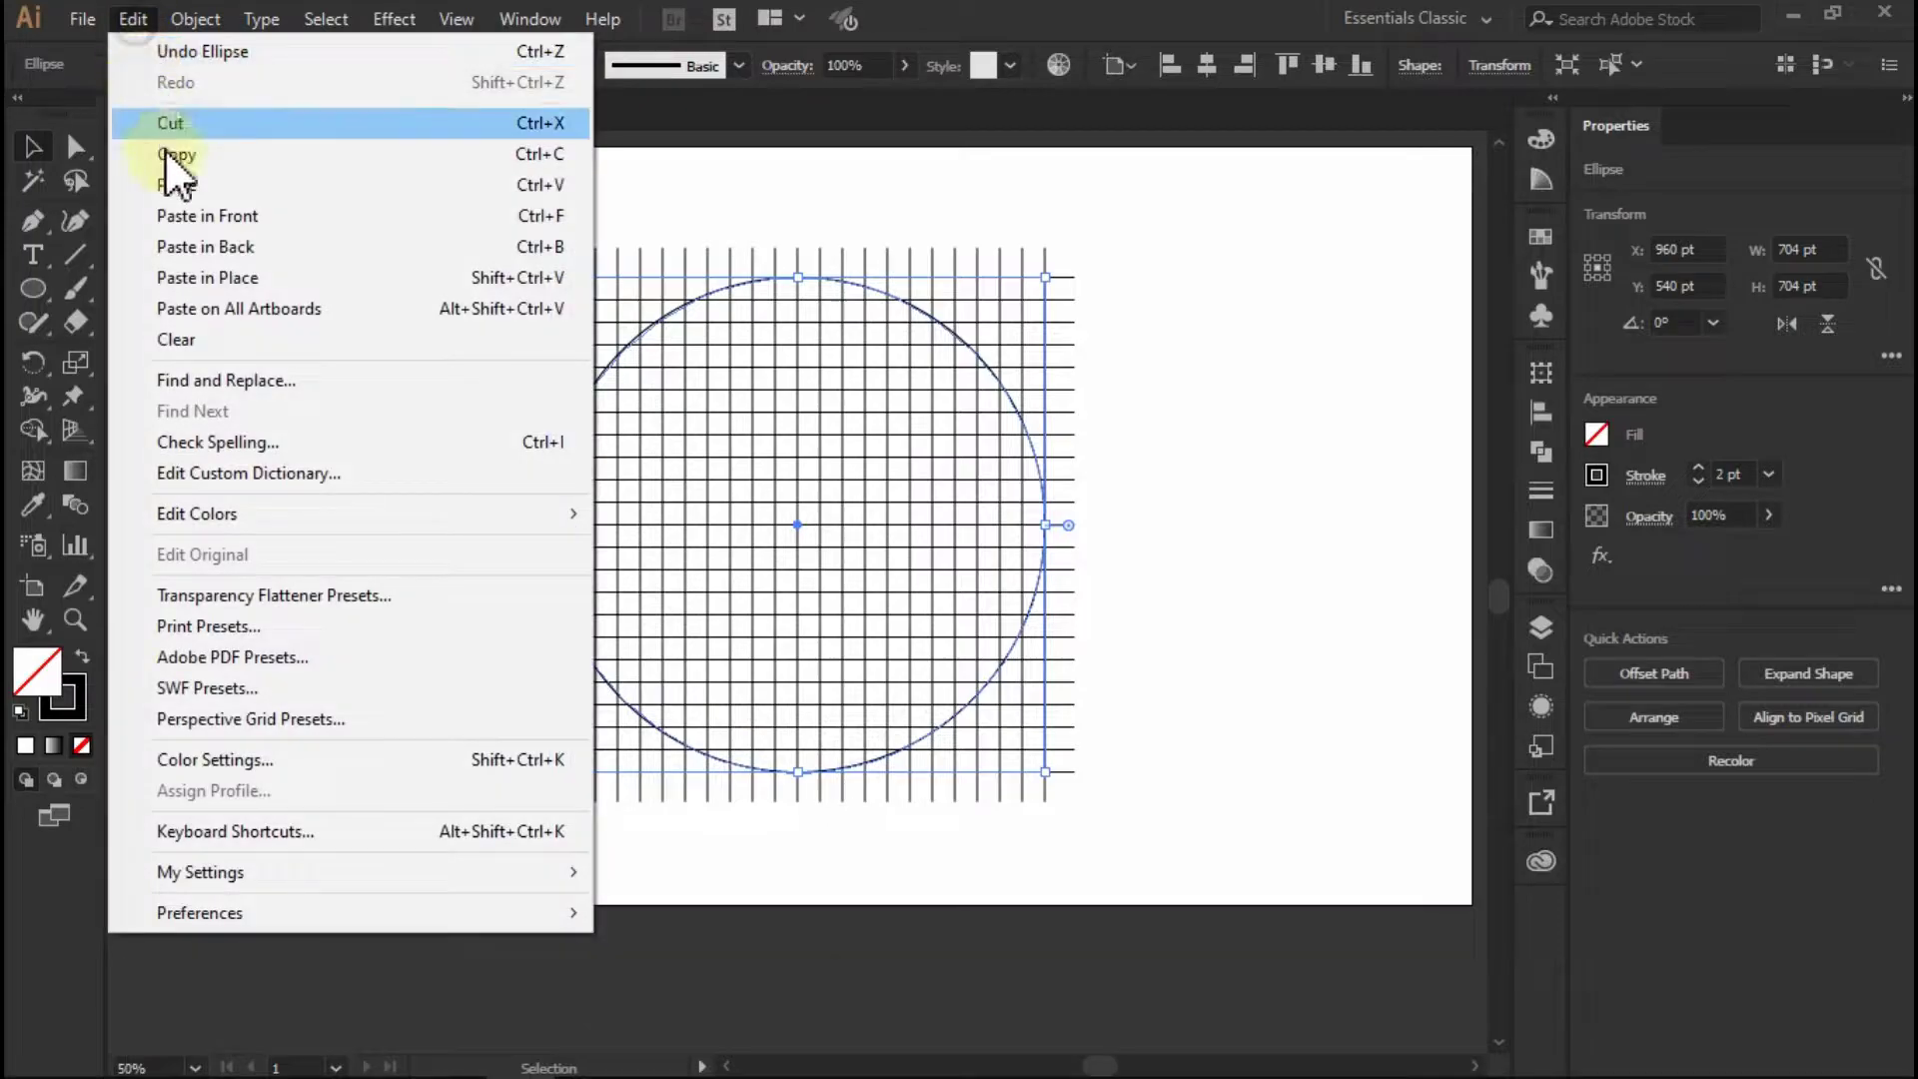
{"action": "left_click", "coordinate": [182, 277]}
{"action": "scroll", "coordinate": [775, 647], "scroll_direction": "up", "scroll_amount": 2}
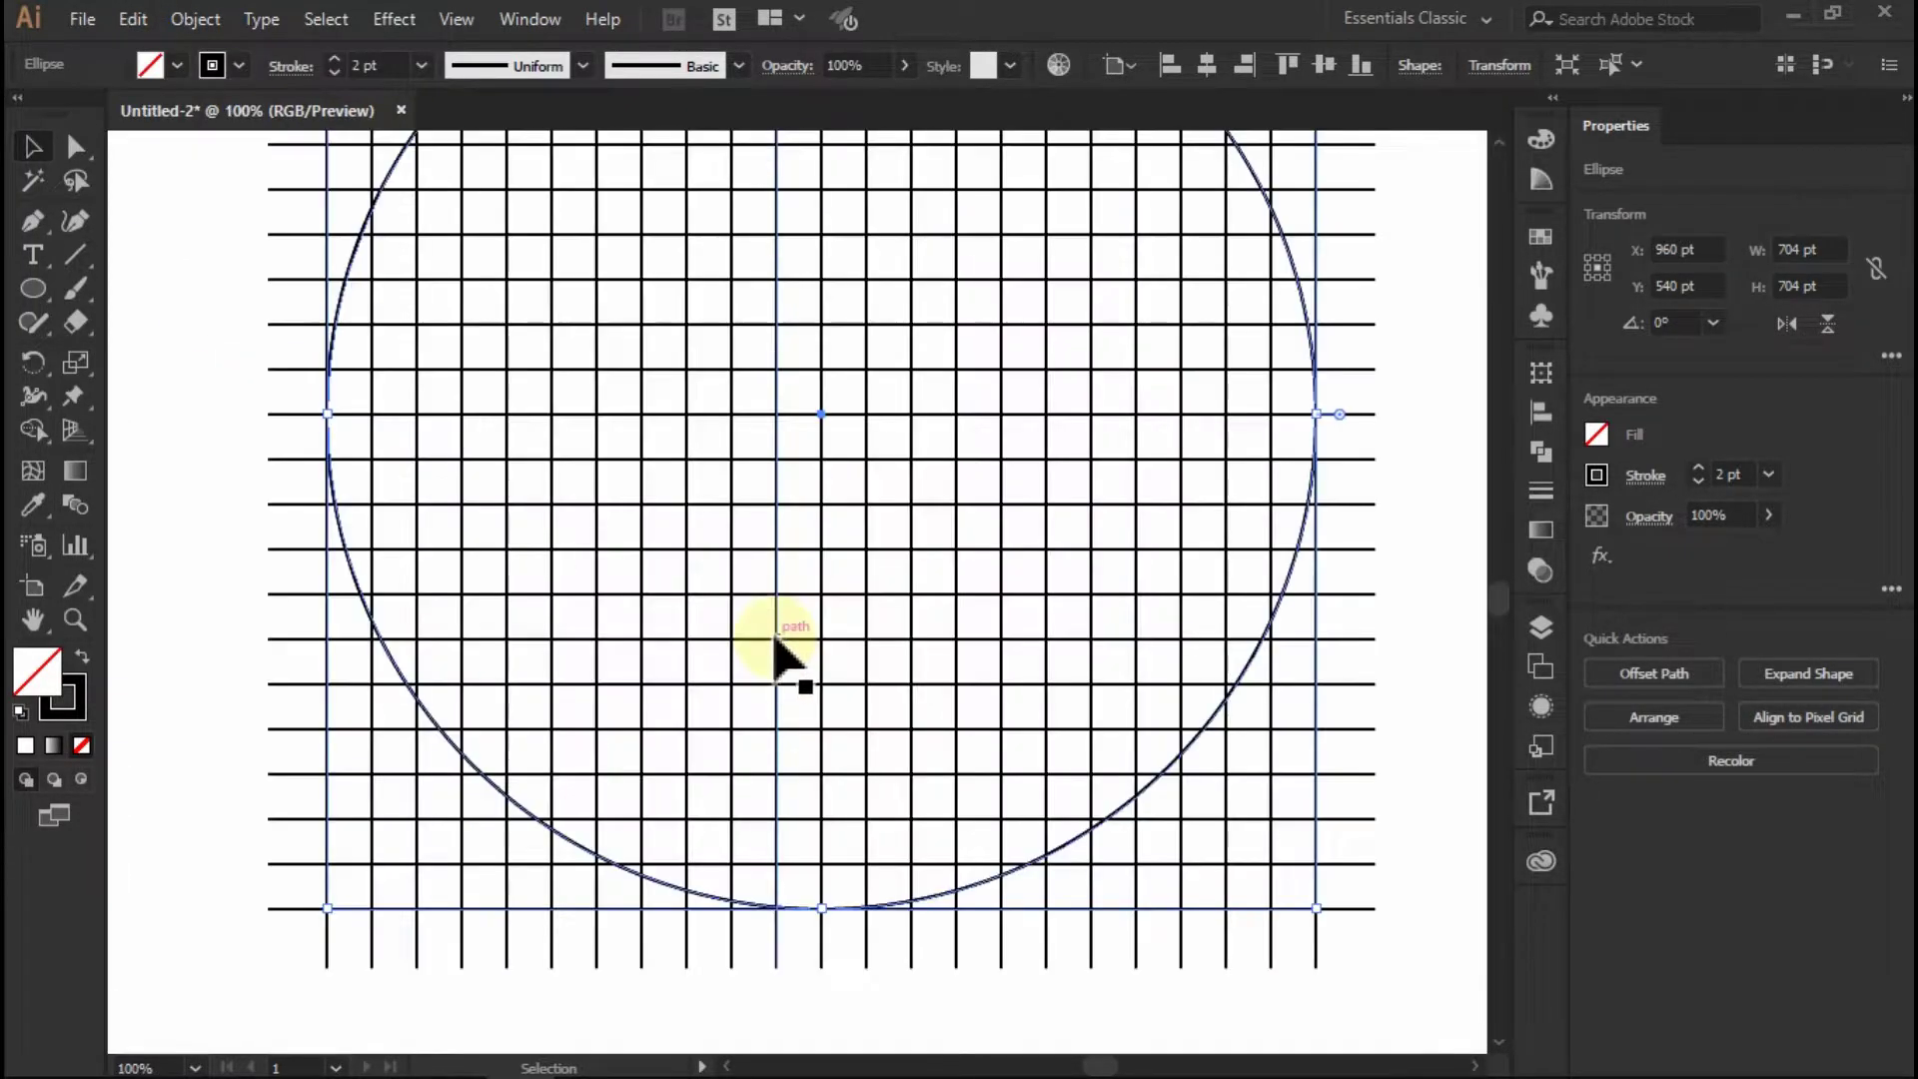
{"action": "scroll", "coordinate": [804, 639], "scroll_direction": "down", "scroll_amount": 1}
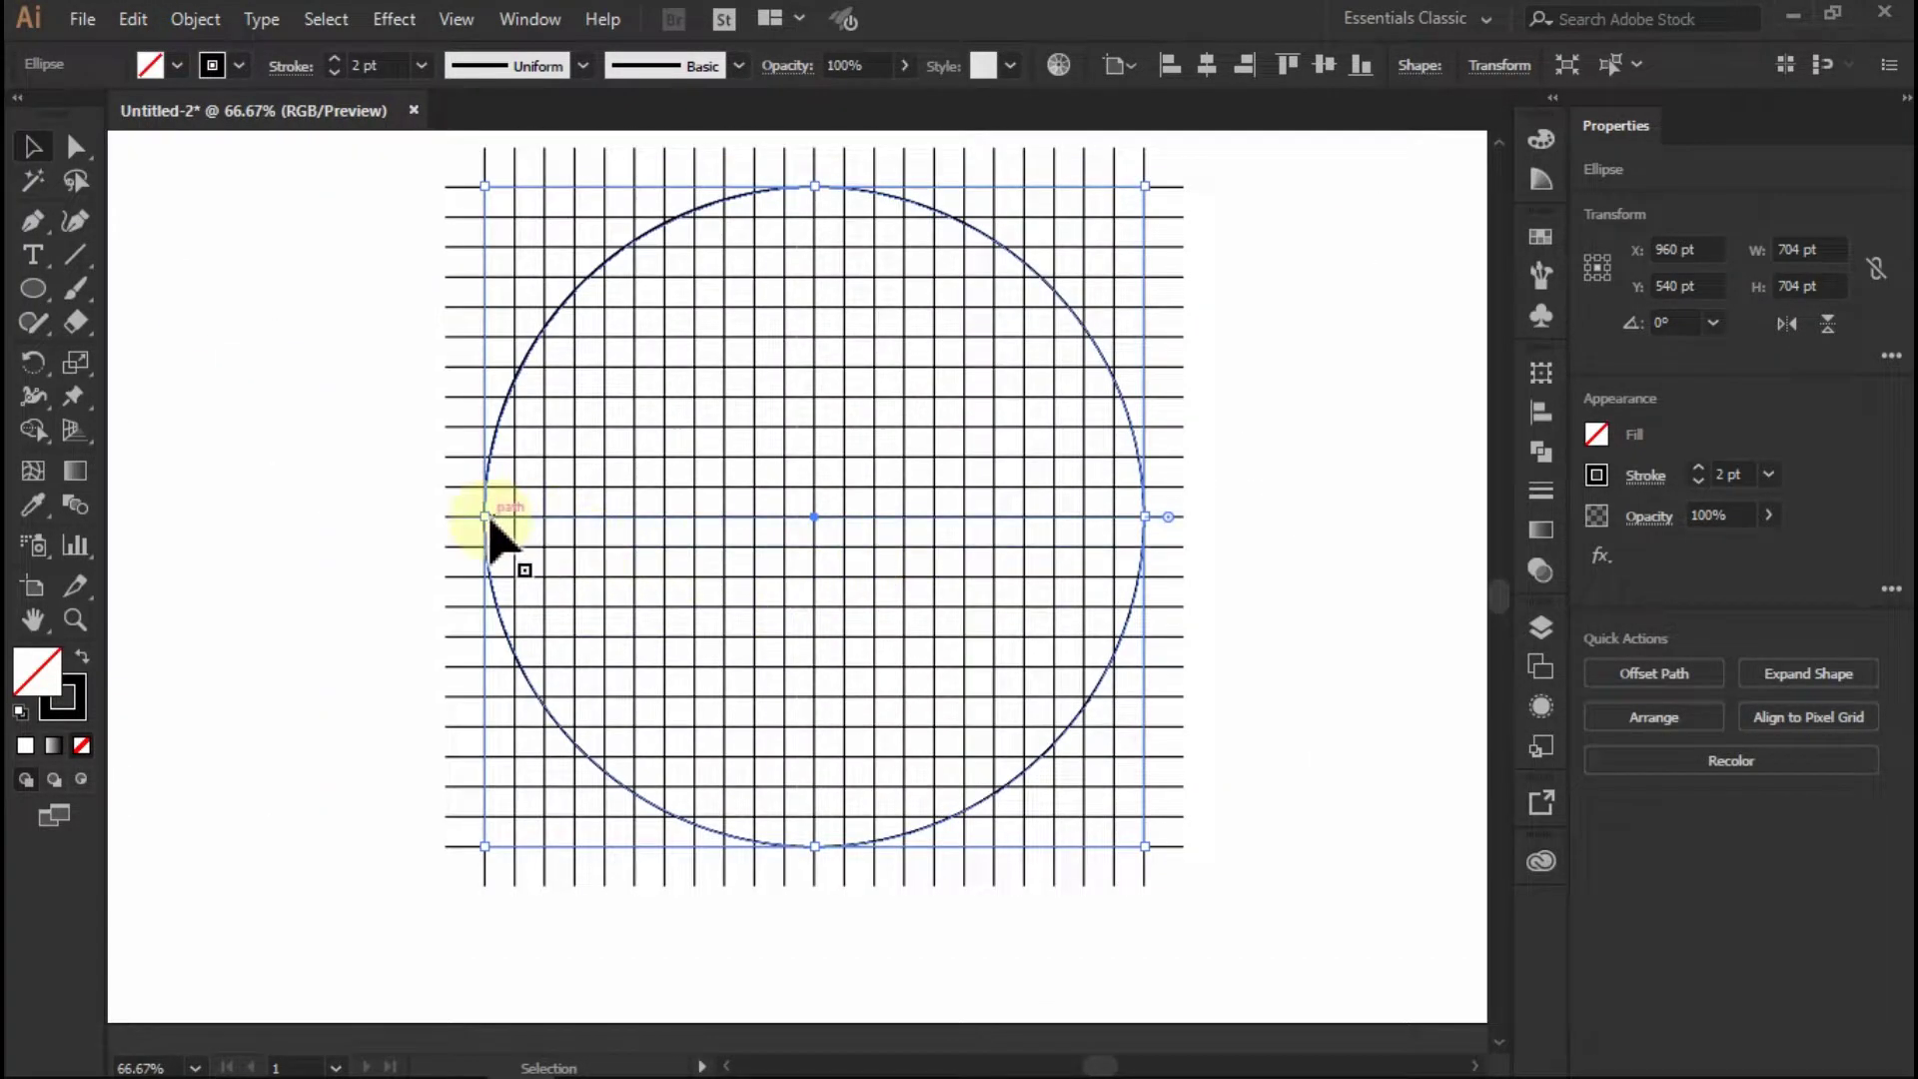
{"action": "left_click_drag", "start_coordinate": [492, 524], "coordinate": [517, 521]}
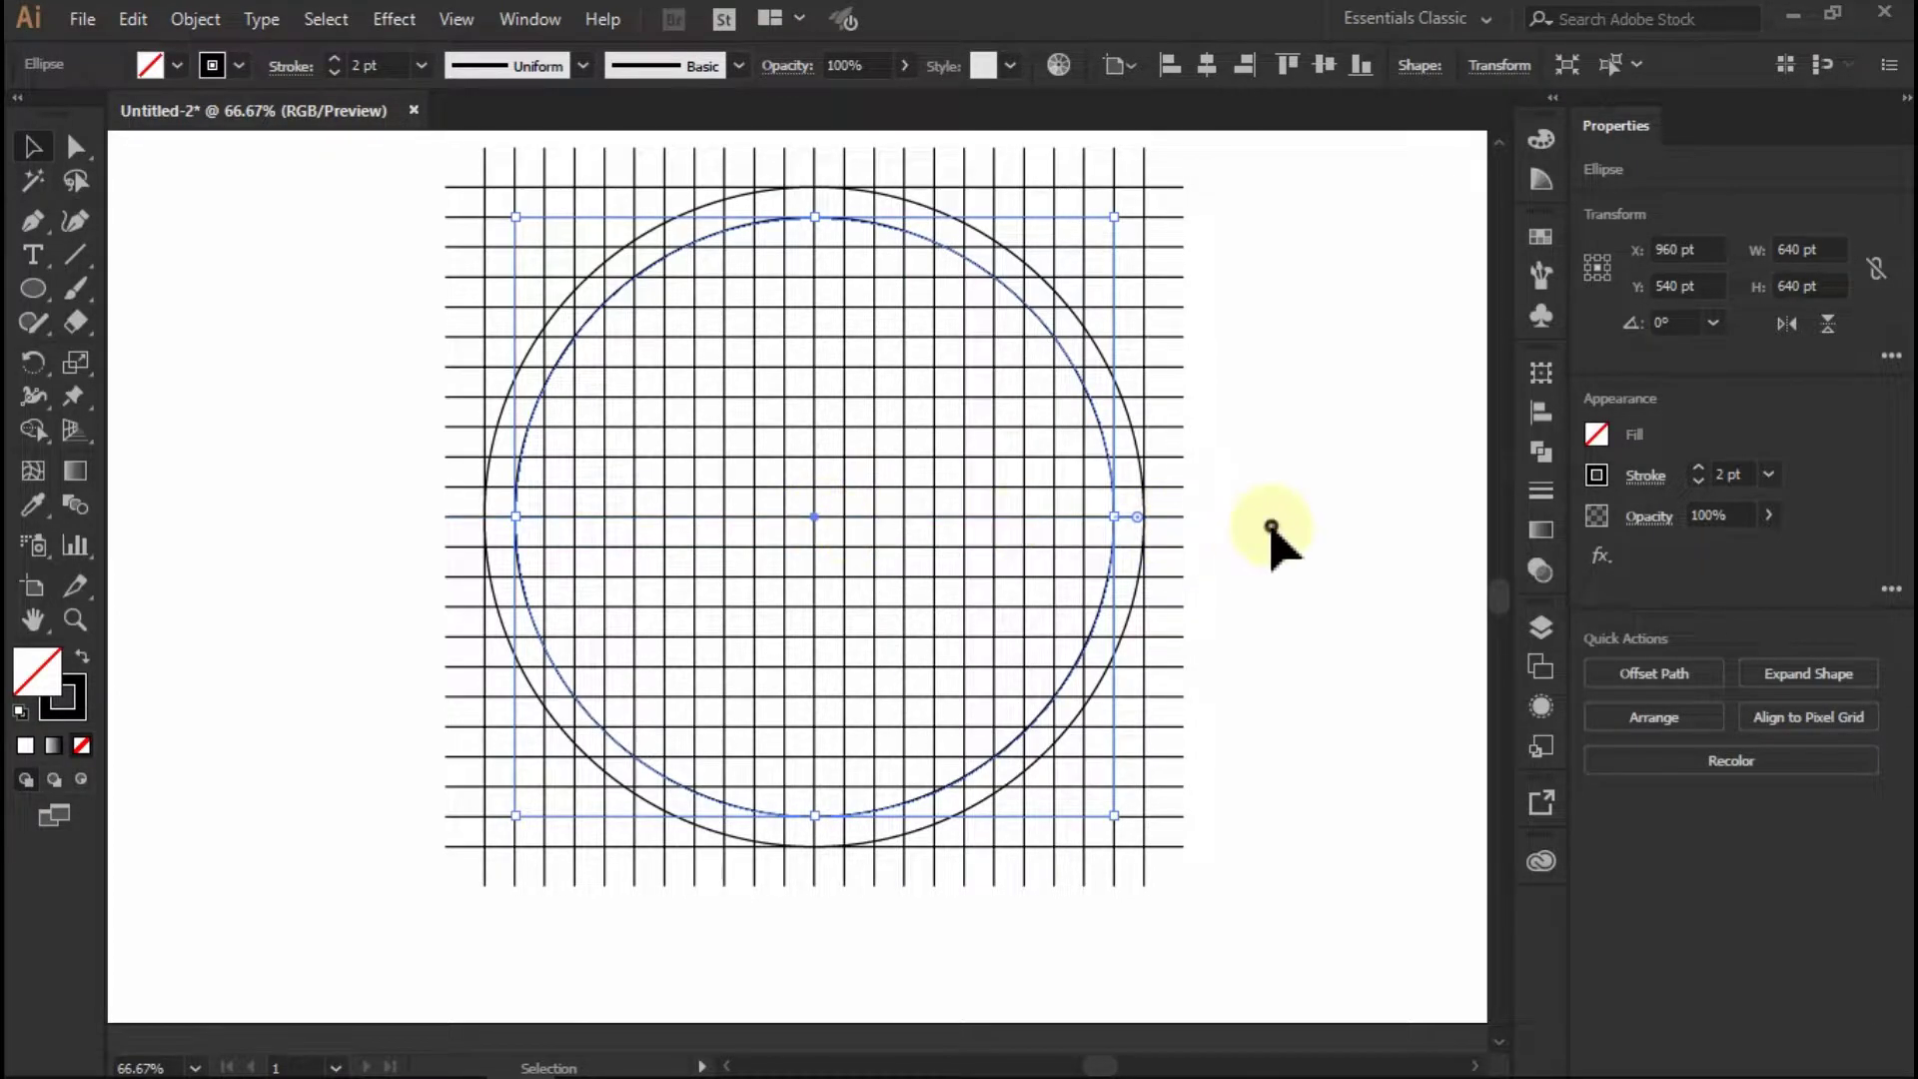
{"action": "left_click", "coordinate": [1269, 539]}
Select the grid and both circles and merge the row just above the centre into a full-width black bar with Shape Builder
{"action": "scroll", "coordinate": [844, 499], "scroll_direction": "down", "scroll_amount": 1}
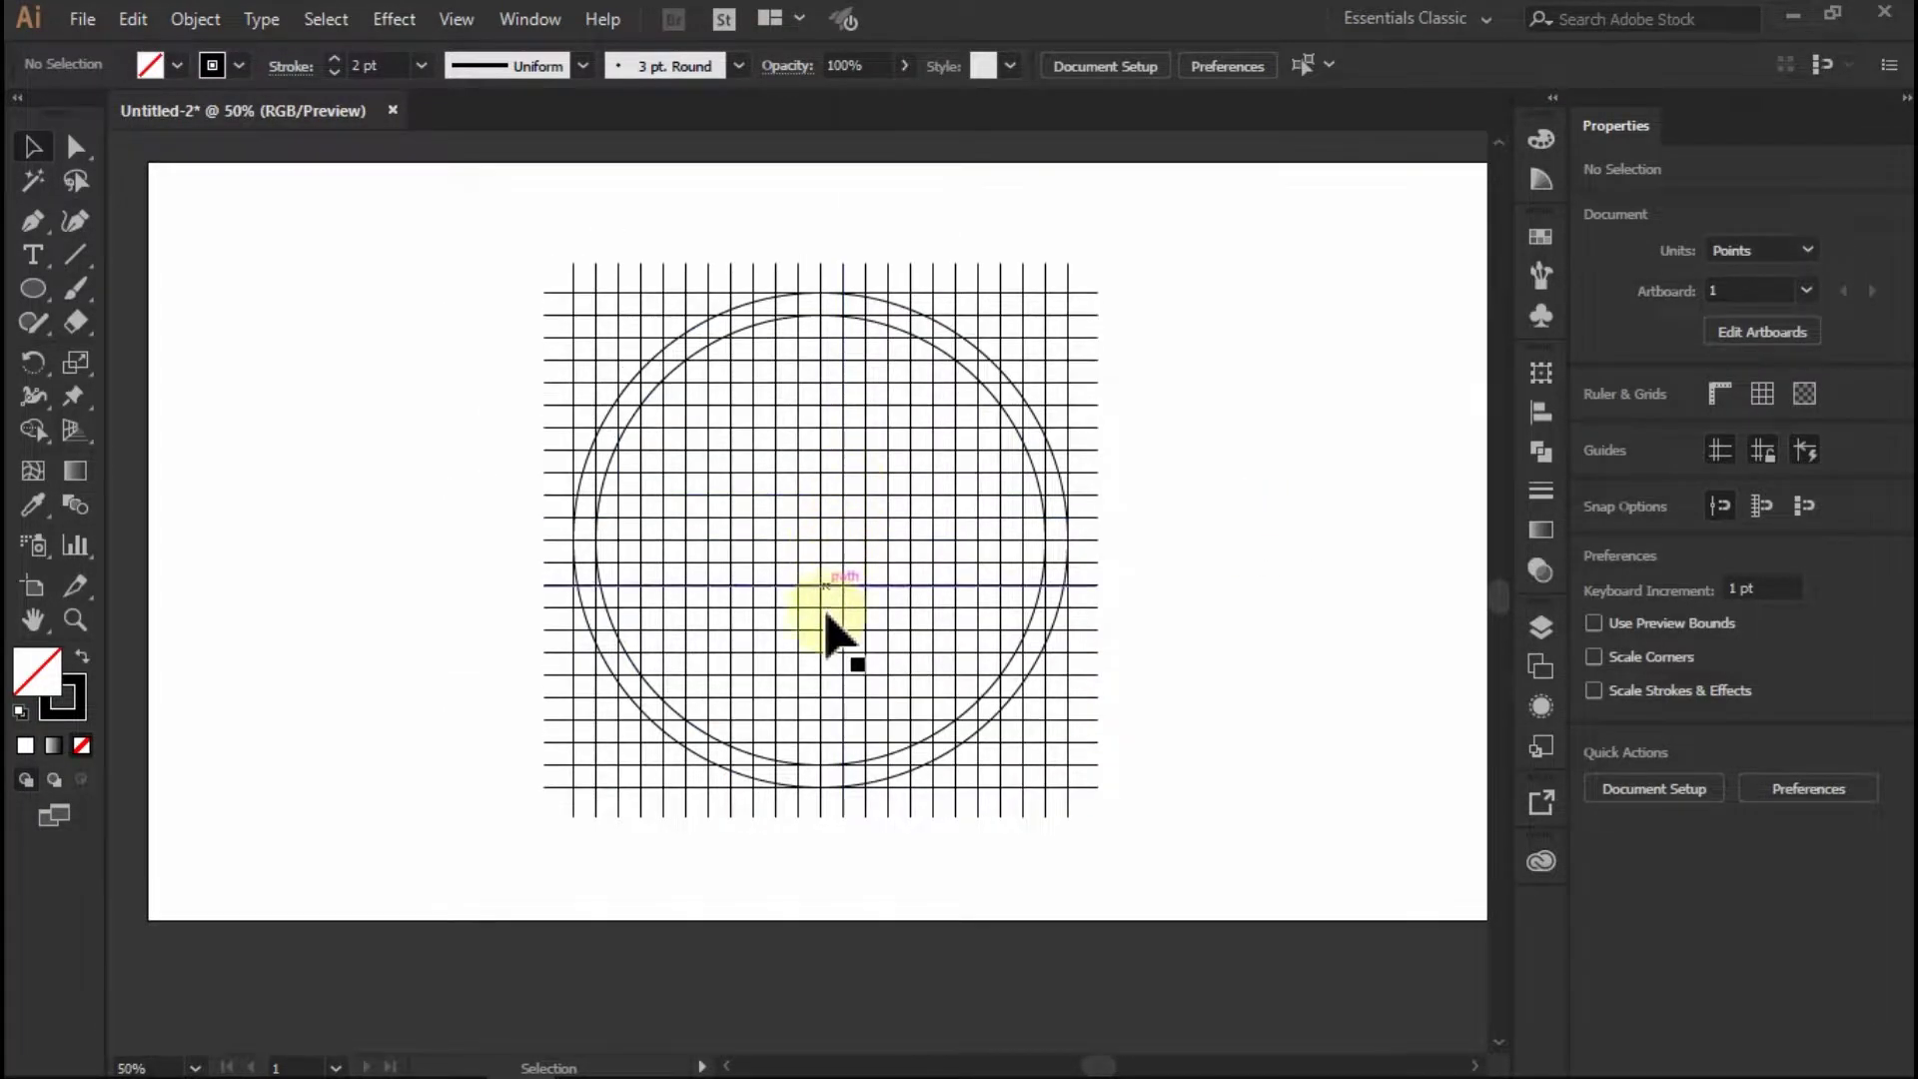
{"action": "scroll", "coordinate": [824, 629], "scroll_direction": "up", "scroll_amount": 2}
{"action": "scroll", "coordinate": [672, 547], "scroll_direction": "down", "scroll_amount": 1}
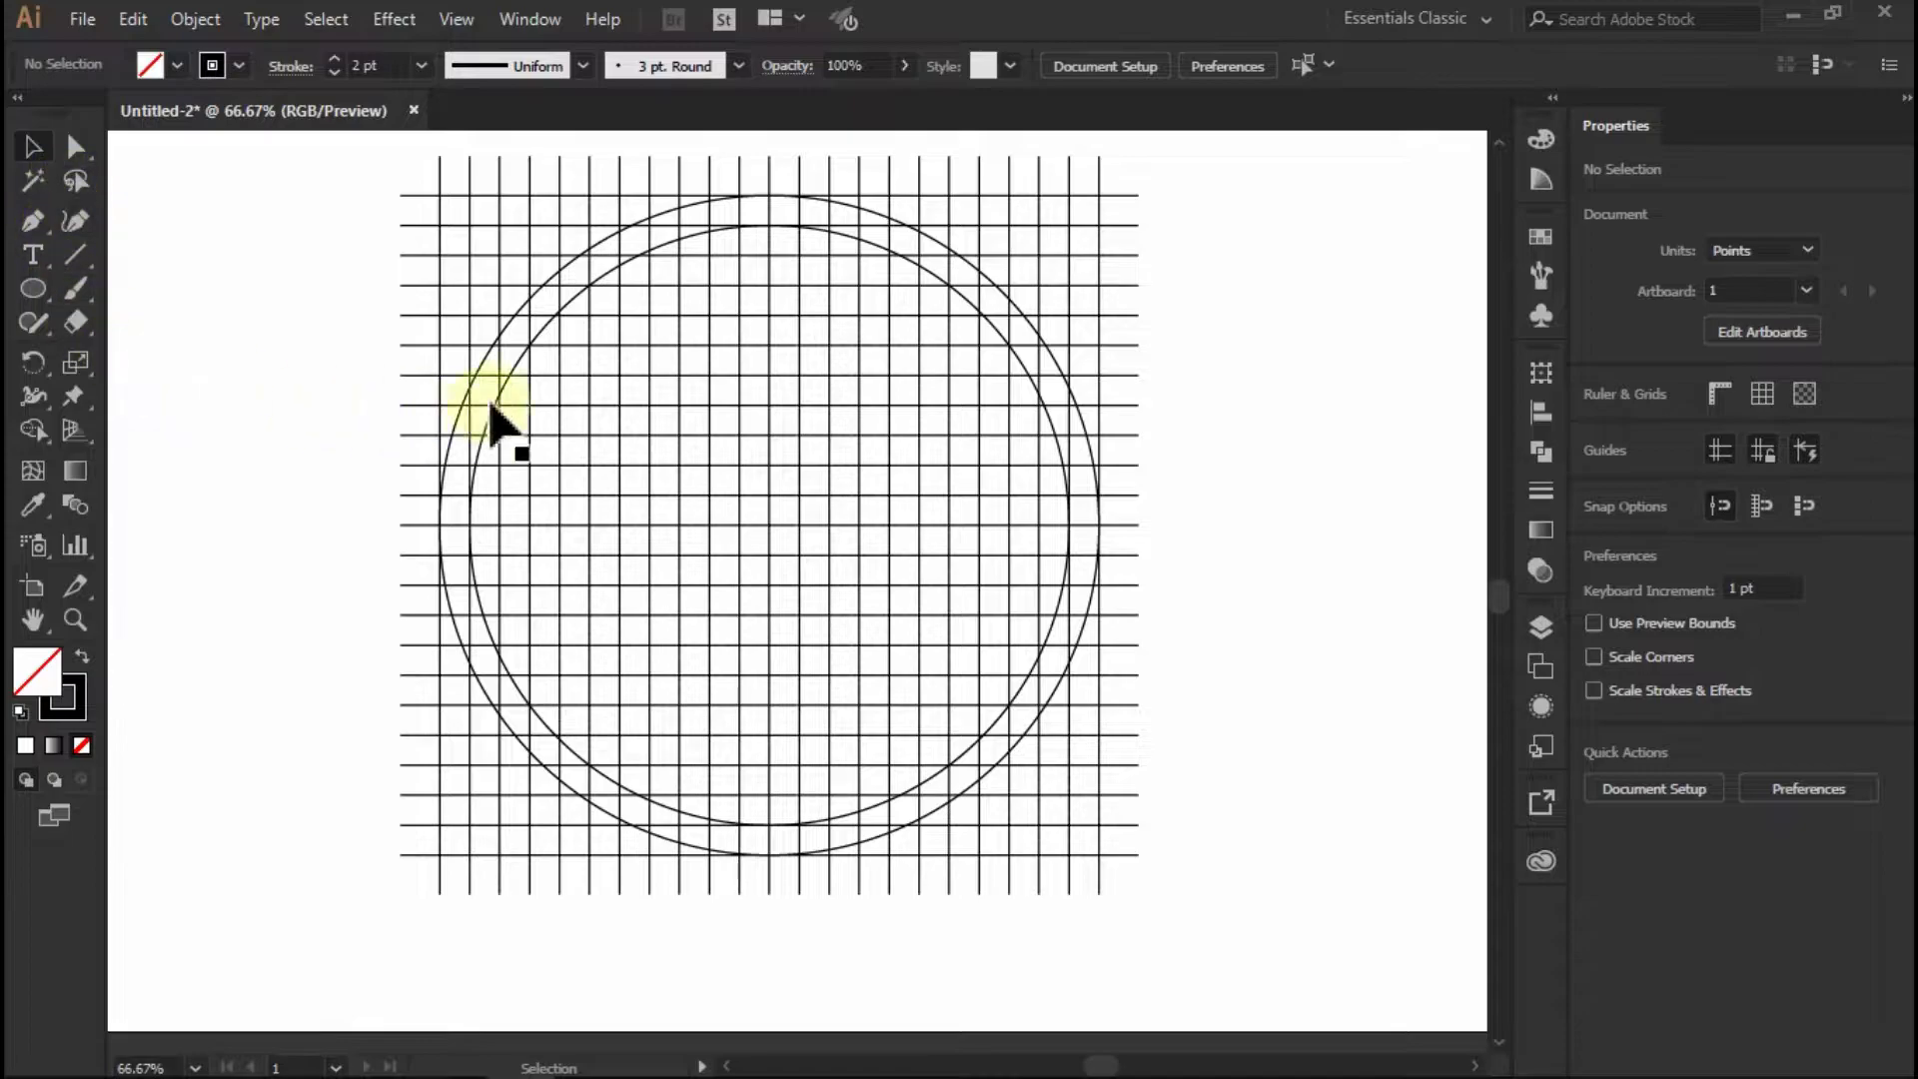
{"action": "scroll", "coordinate": [608, 470], "scroll_direction": "up", "scroll_amount": 1}
{"action": "left_click_drag", "start_coordinate": [302, 181], "coordinate": [1202, 958]}
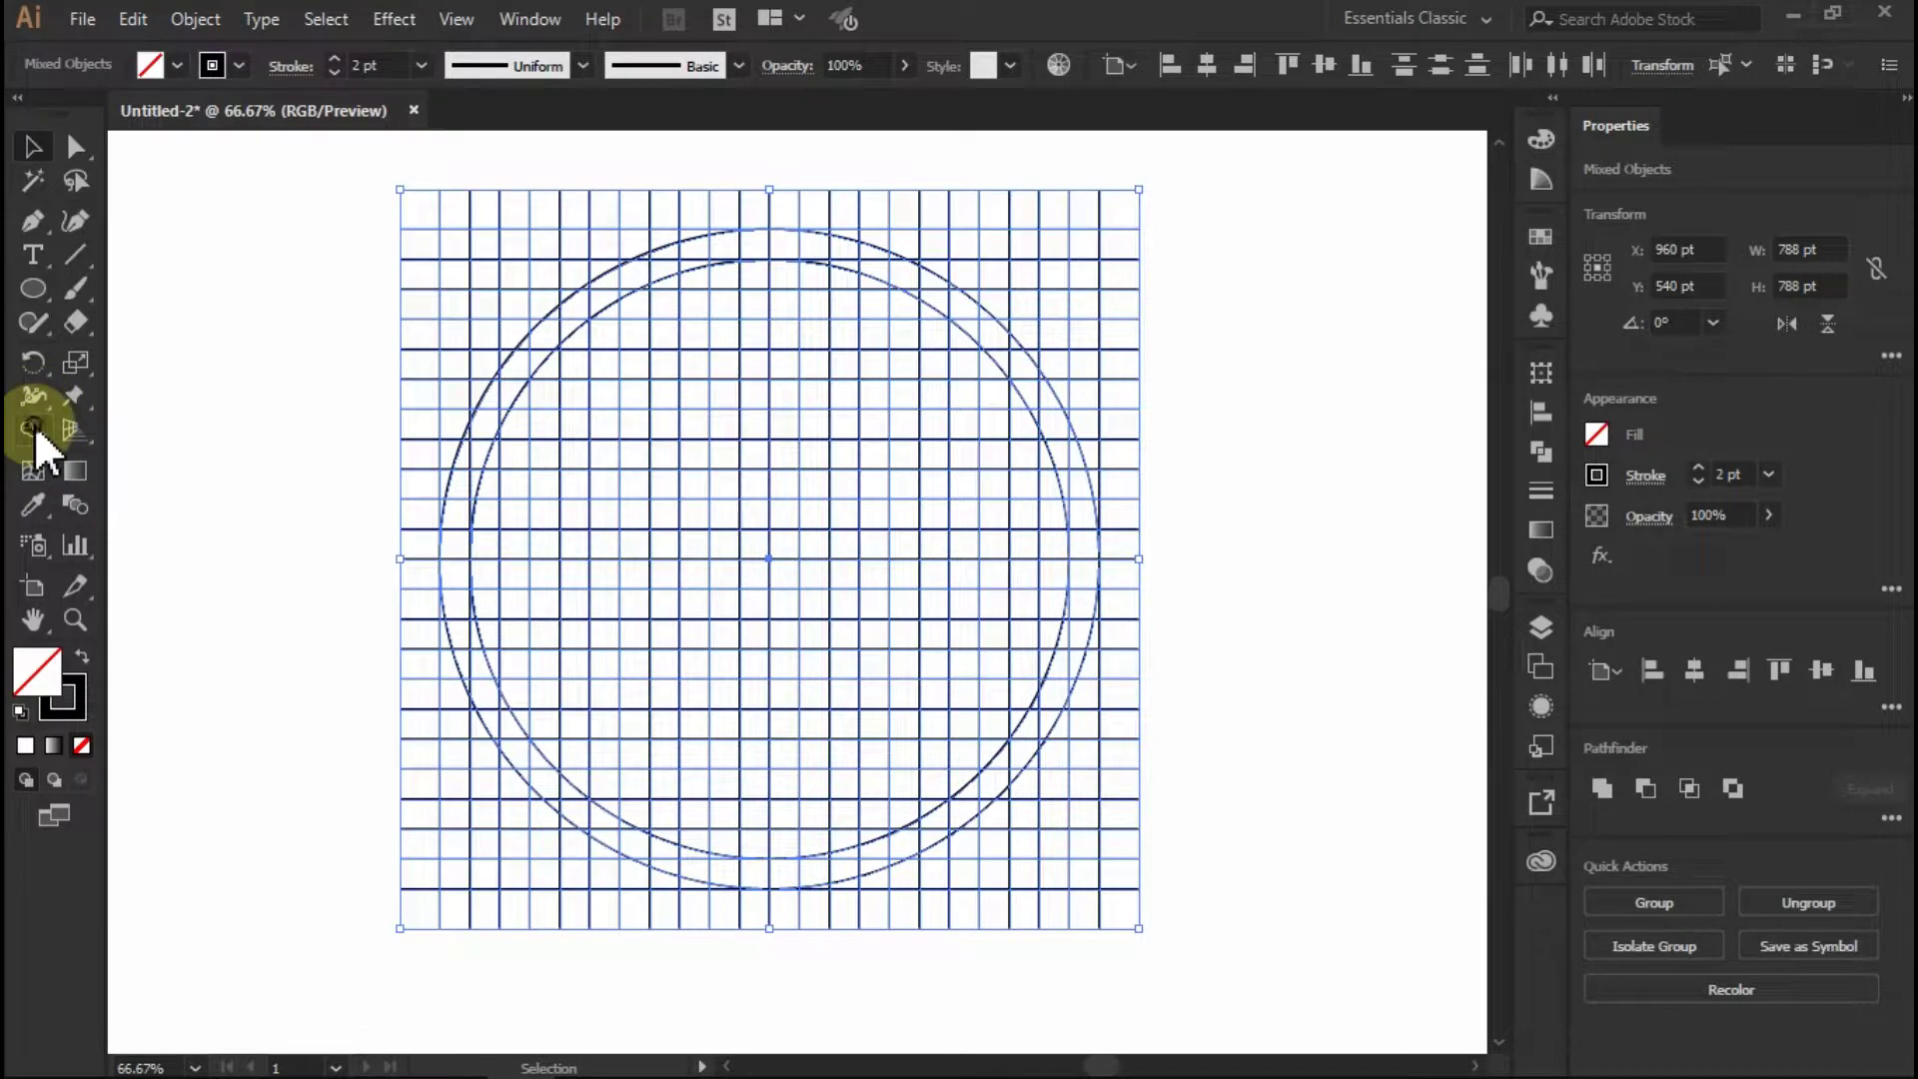
{"action": "left_click", "coordinate": [33, 429]}
{"action": "left_click", "coordinate": [150, 65]}
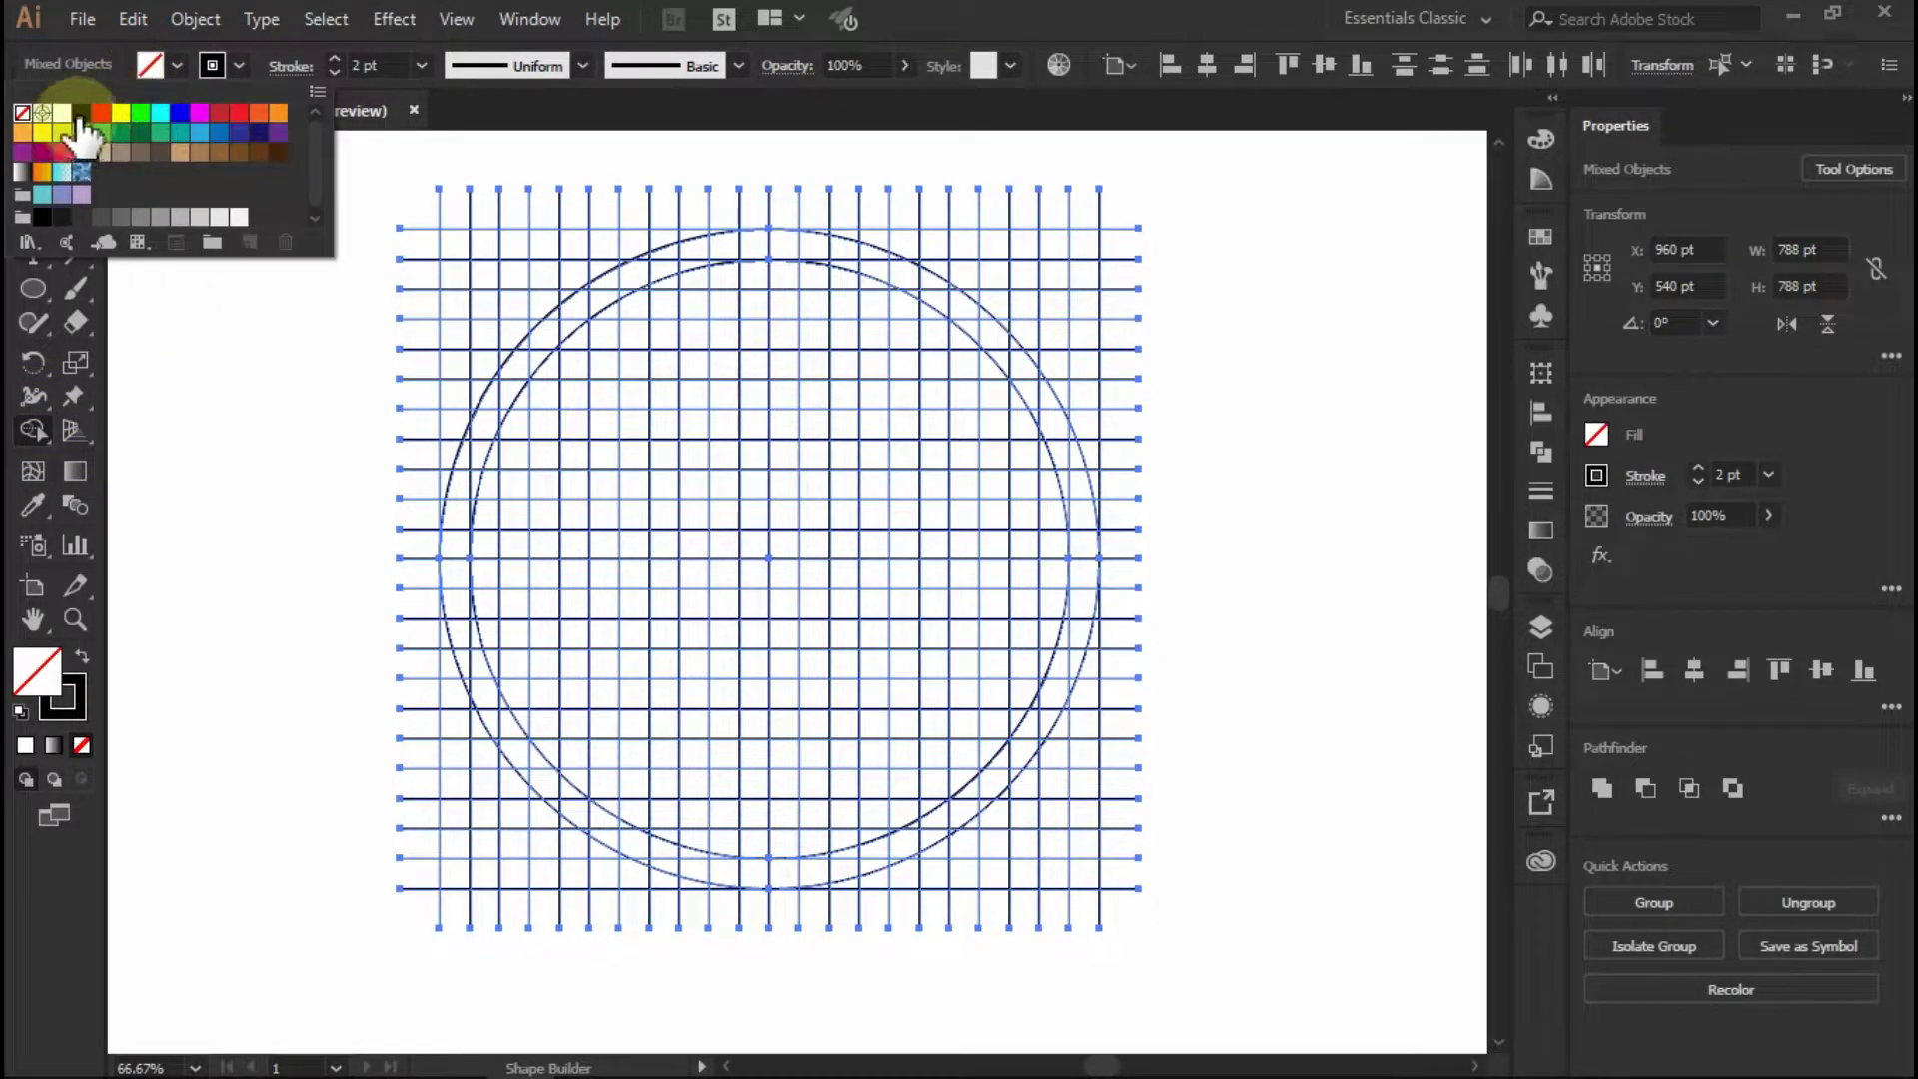
{"action": "left_click", "coordinate": [82, 112]}
{"action": "left_click", "coordinate": [150, 65]}
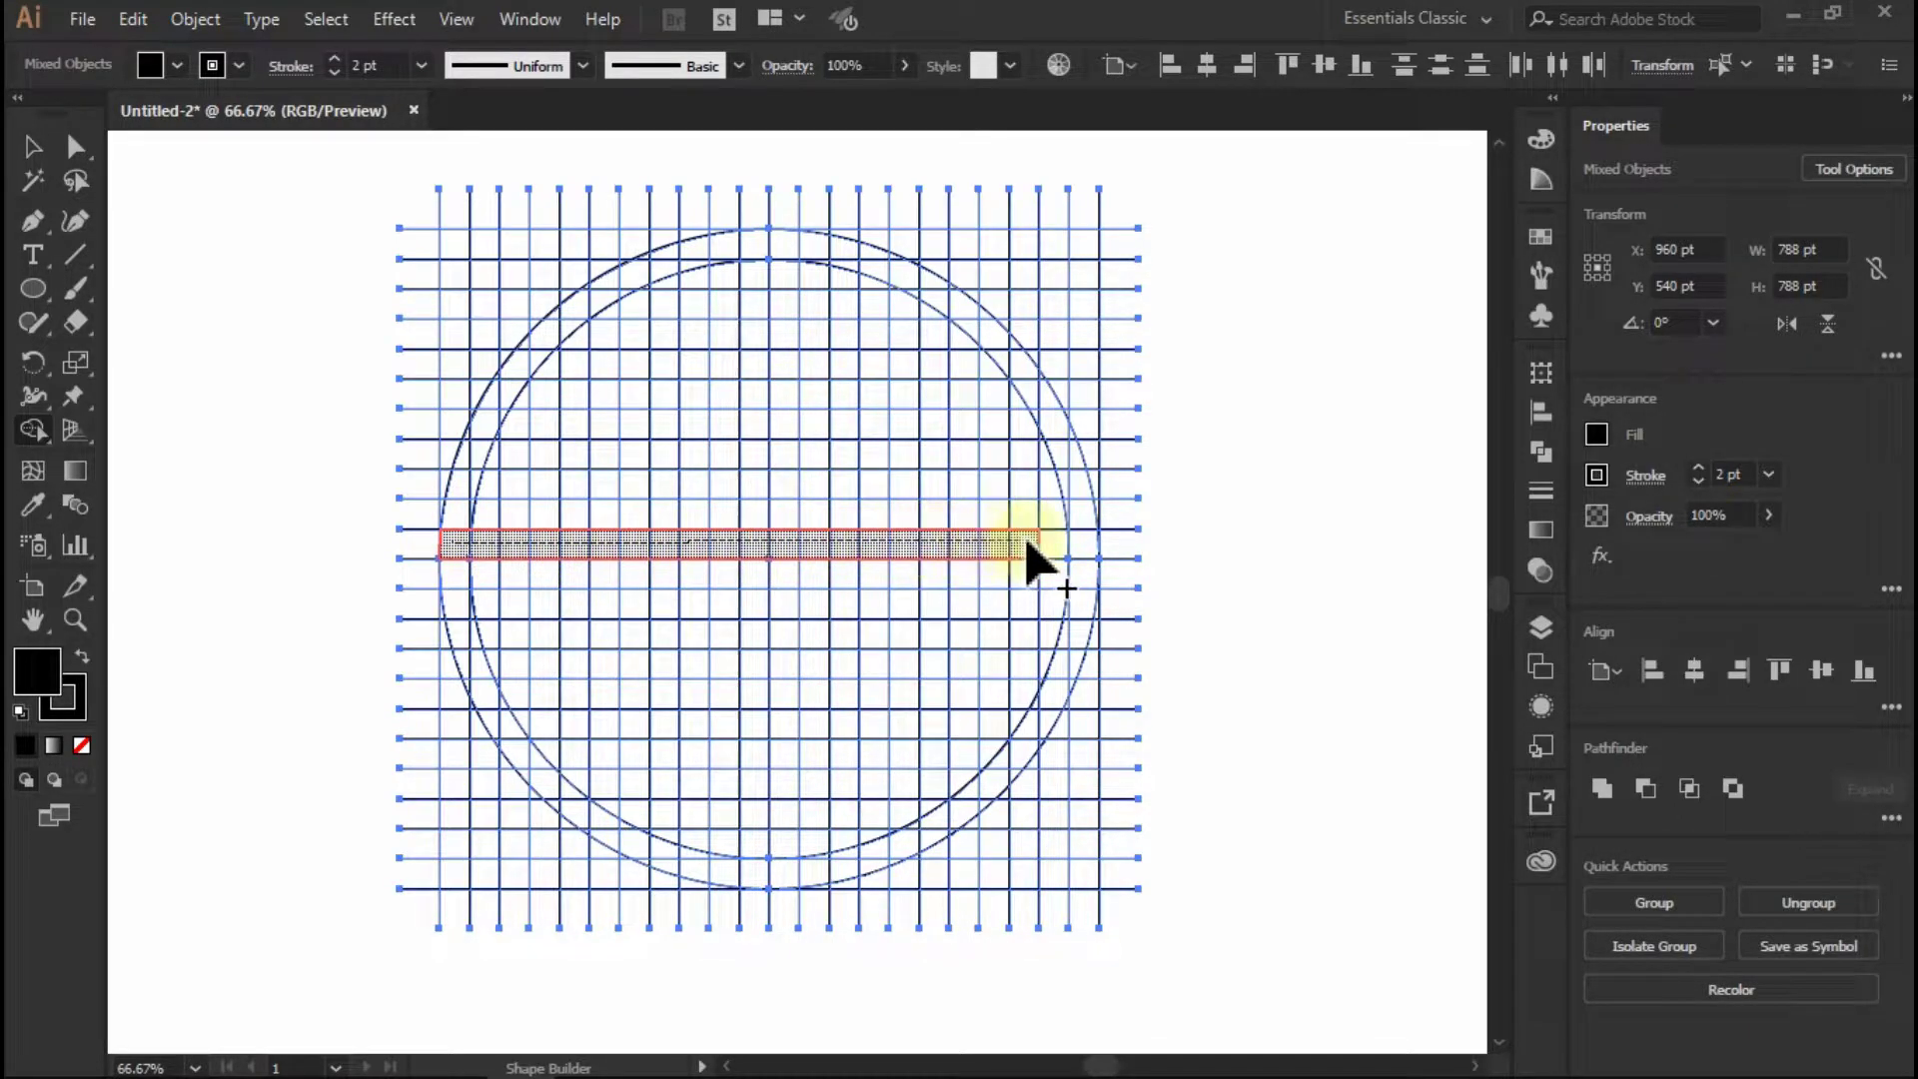
{"action": "left_click_drag", "start_coordinate": [1072, 540], "coordinate": [1077, 537]}
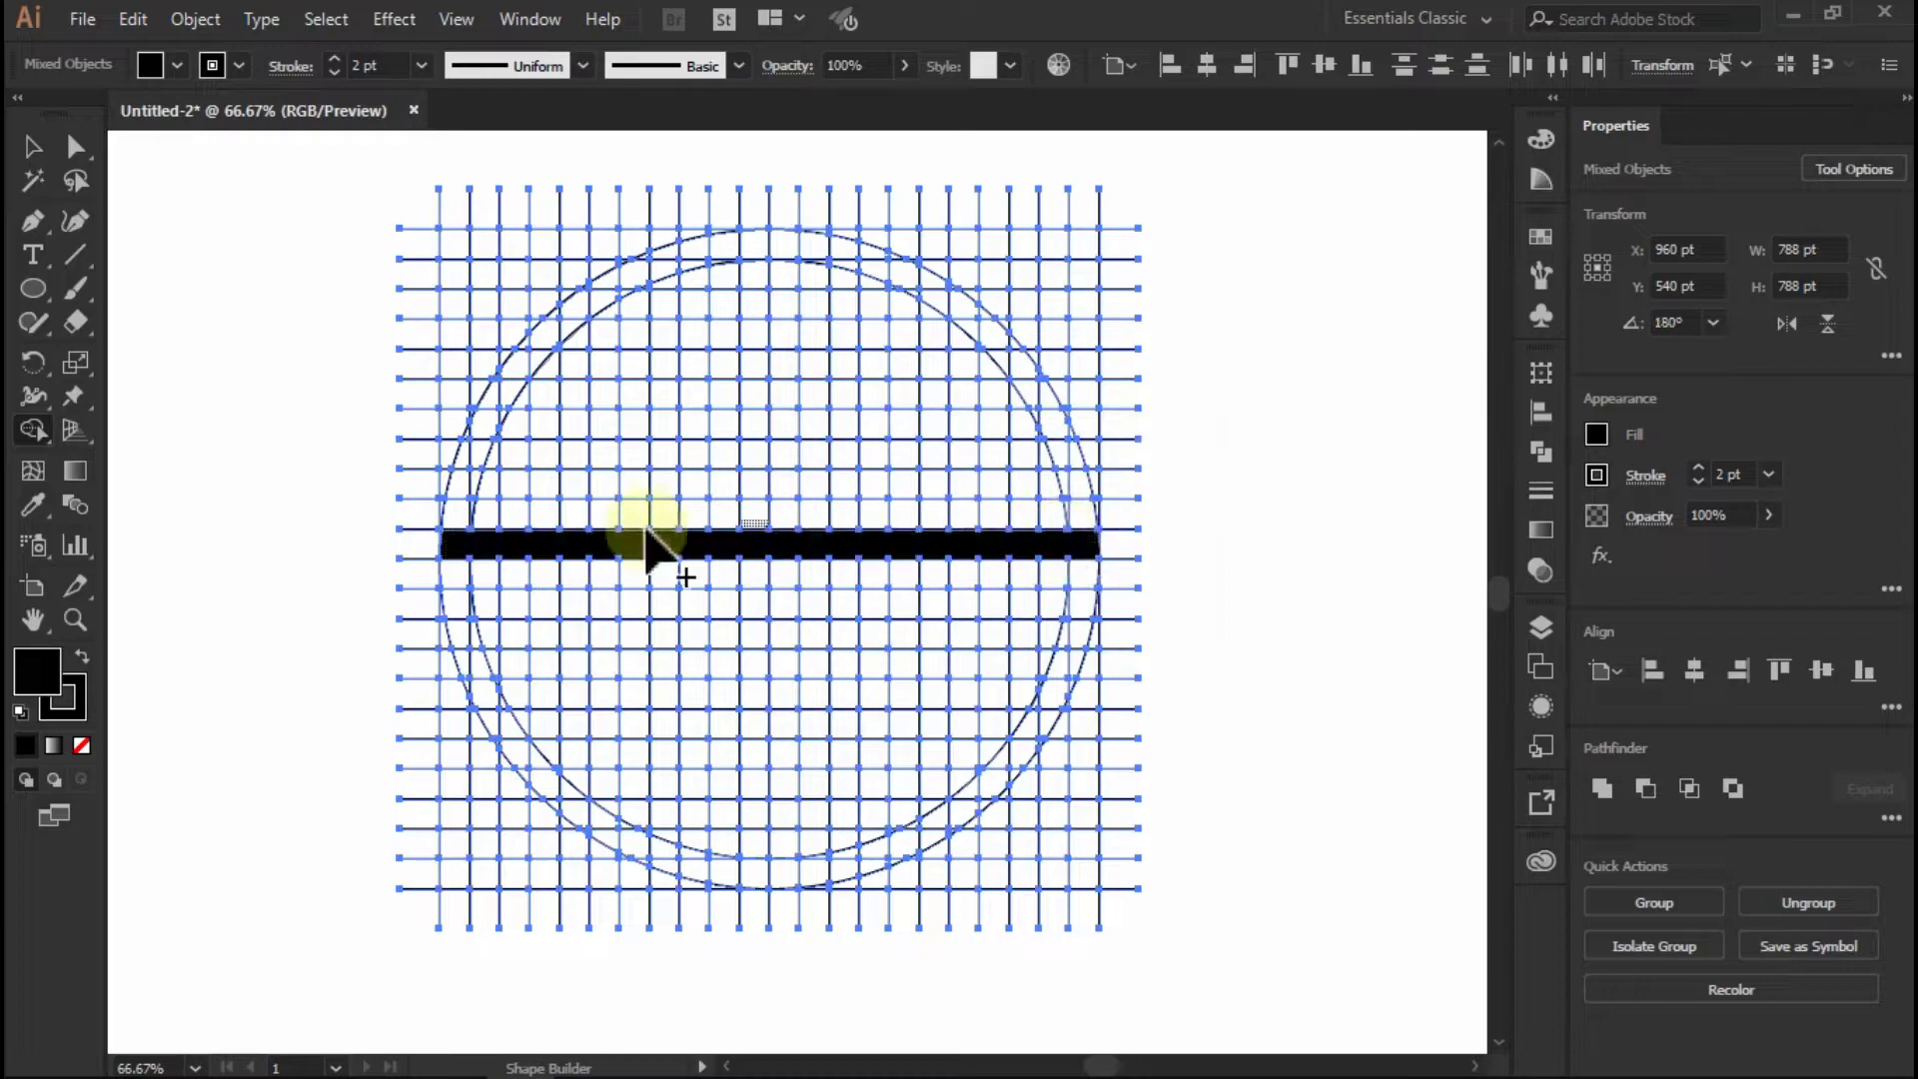
Merge grid cells below the bar into black letters T and A, ending along the circle's lower-left arc
{"action": "scroll", "coordinate": [649, 709], "scroll_direction": "up", "scroll_amount": 1}
{"action": "scroll", "coordinate": [556, 696], "scroll_direction": "down", "scroll_amount": 3}
{"action": "scroll", "coordinate": [534, 692], "scroll_direction": "up", "scroll_amount": 1}
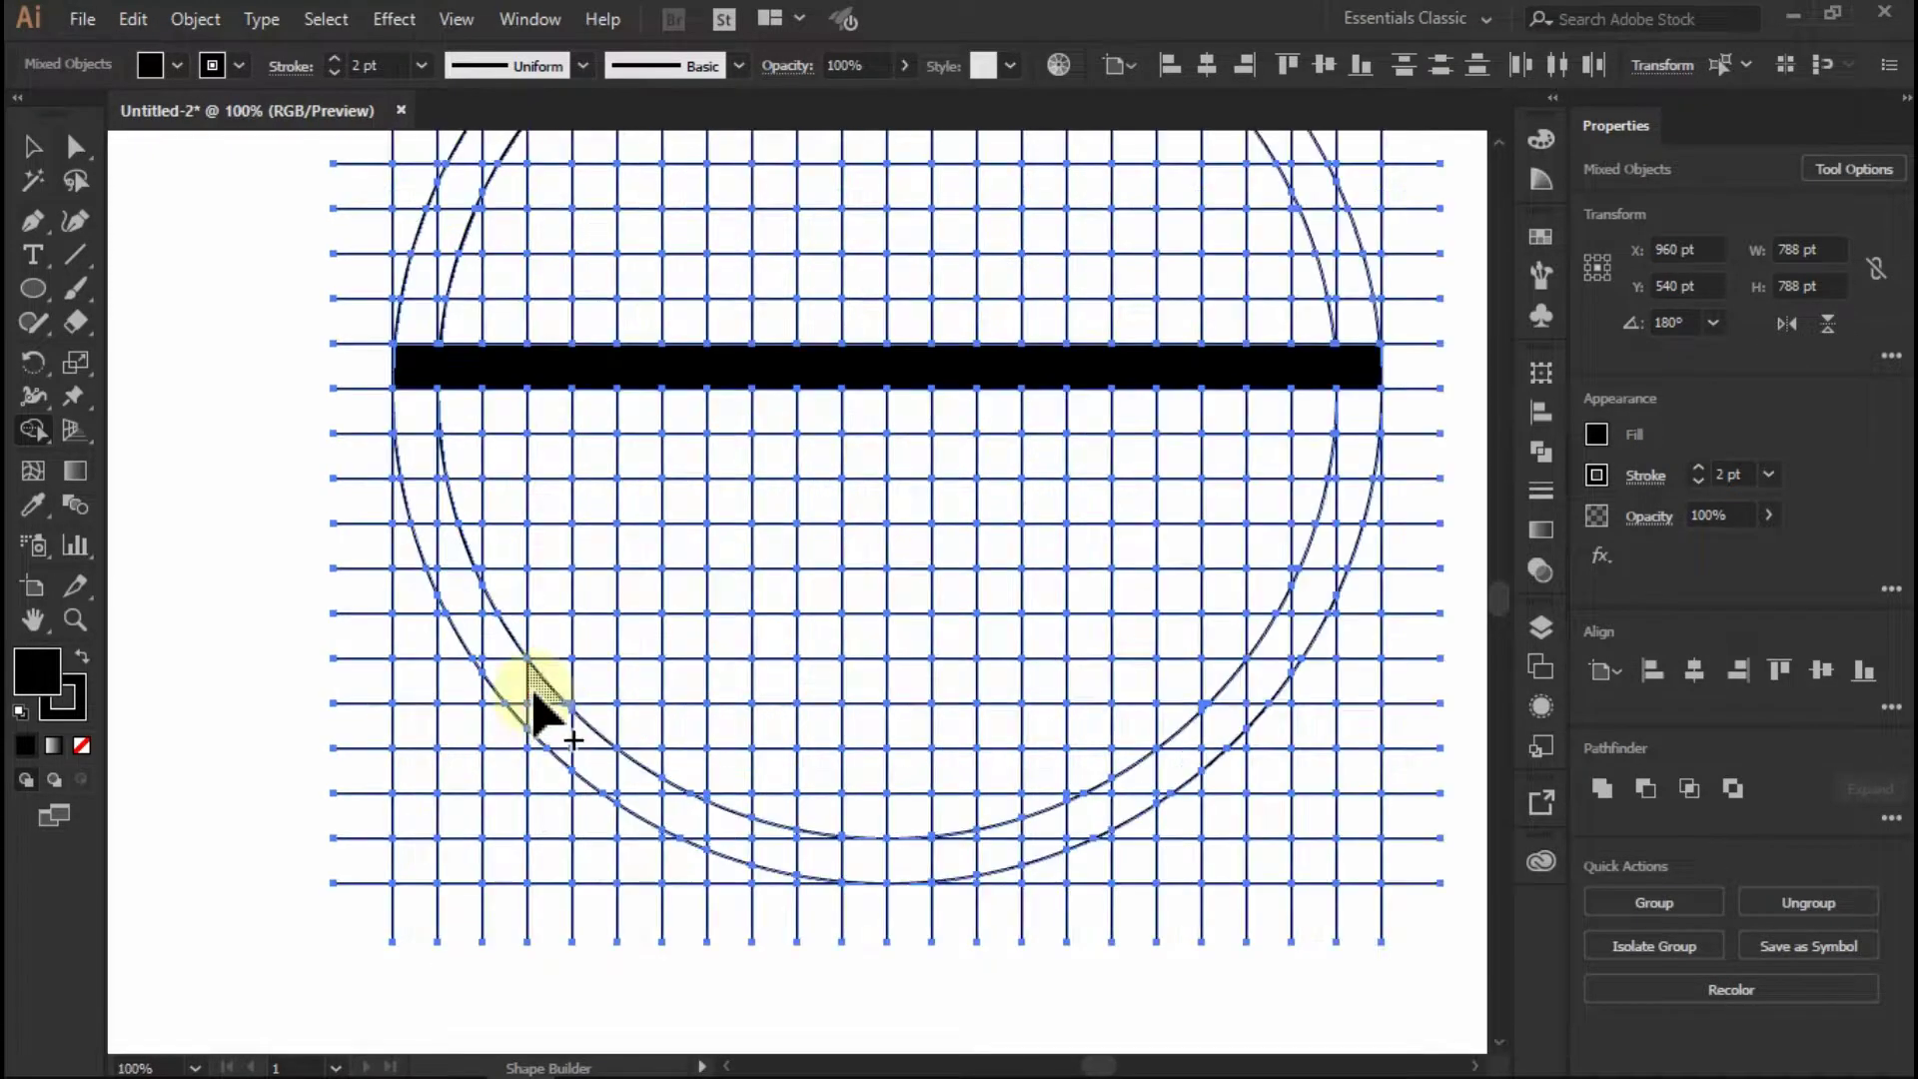
{"action": "mouse_move", "coordinate": [415, 452]}
{"action": "left_mouse_down"}
{"action": "mouse_move", "coordinate": [545, 455]}
{"action": "mouse_move", "coordinate": [492, 470]}
{"action": "mouse_move", "coordinate": [459, 454]}
{"action": "mouse_move", "coordinate": [462, 567]}
{"action": "mouse_move", "coordinate": [459, 535]}
{"action": "mouse_move", "coordinate": [644, 569]}
{"action": "mouse_move", "coordinate": [644, 714]}
{"action": "left_mouse_up"}
{"action": "left_click_drag", "start_coordinate": [644, 796], "coordinate": [644, 799]}
{"action": "mouse_move", "coordinate": [548, 545]}
{"action": "left_mouse_down"}
{"action": "mouse_move", "coordinate": [559, 767]}
{"action": "mouse_move", "coordinate": [527, 640]}
{"action": "mouse_move", "coordinate": [617, 637]}
{"action": "mouse_move", "coordinate": [531, 627]}
{"action": "mouse_move", "coordinate": [644, 654]}
{"action": "left_mouse_up"}
Merge the cells to the right of the A into a black W linked to an H and a dotted i
{"action": "mouse_move", "coordinate": [722, 458]}
{"action": "left_mouse_down"}
{"action": "mouse_move", "coordinate": [730, 832]}
{"action": "mouse_move", "coordinate": [807, 856]}
{"action": "mouse_move", "coordinate": [822, 477]}
{"action": "left_mouse_up"}
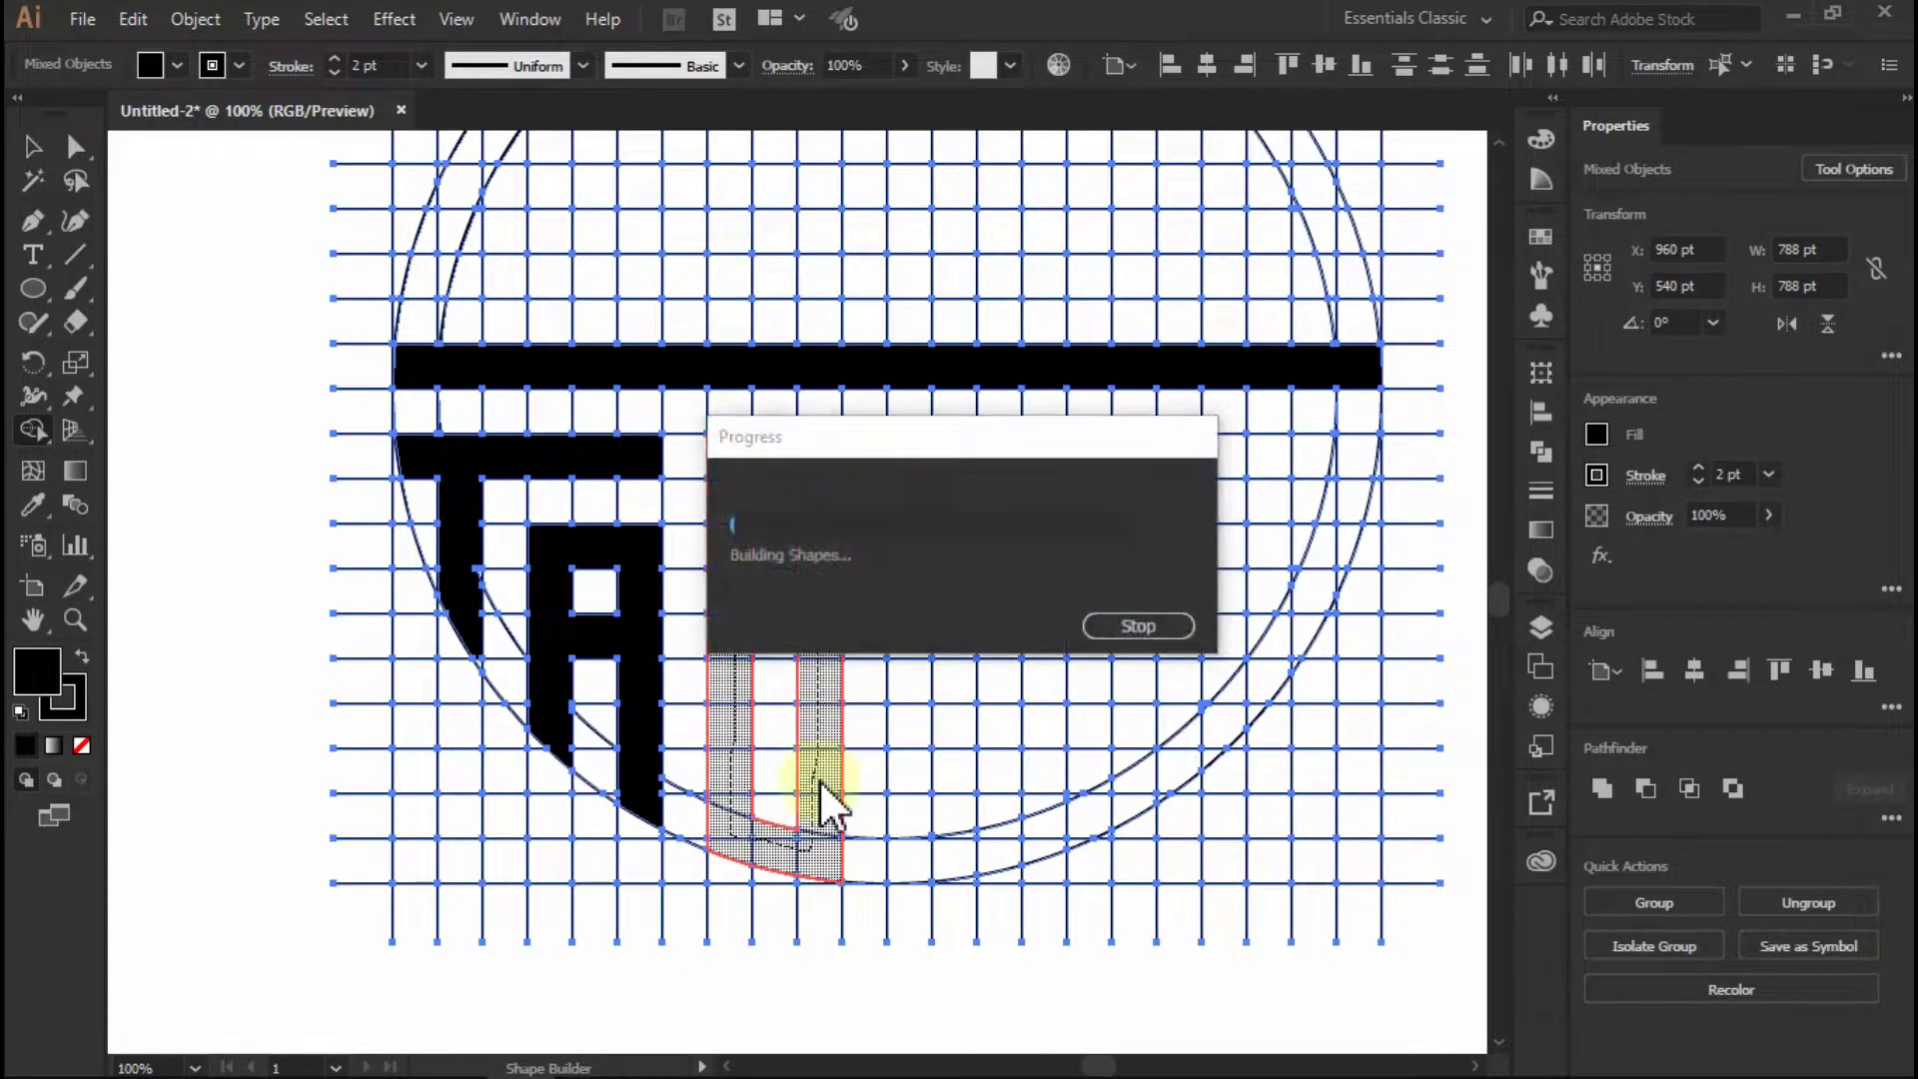
{"action": "mouse_move", "coordinate": [876, 856]}
{"action": "left_mouse_down"}
{"action": "mouse_move", "coordinate": [909, 729]}
{"action": "mouse_move", "coordinate": [895, 488]}
{"action": "mouse_move", "coordinate": [1015, 470]}
{"action": "mouse_move", "coordinate": [995, 786]}
{"action": "left_mouse_up"}
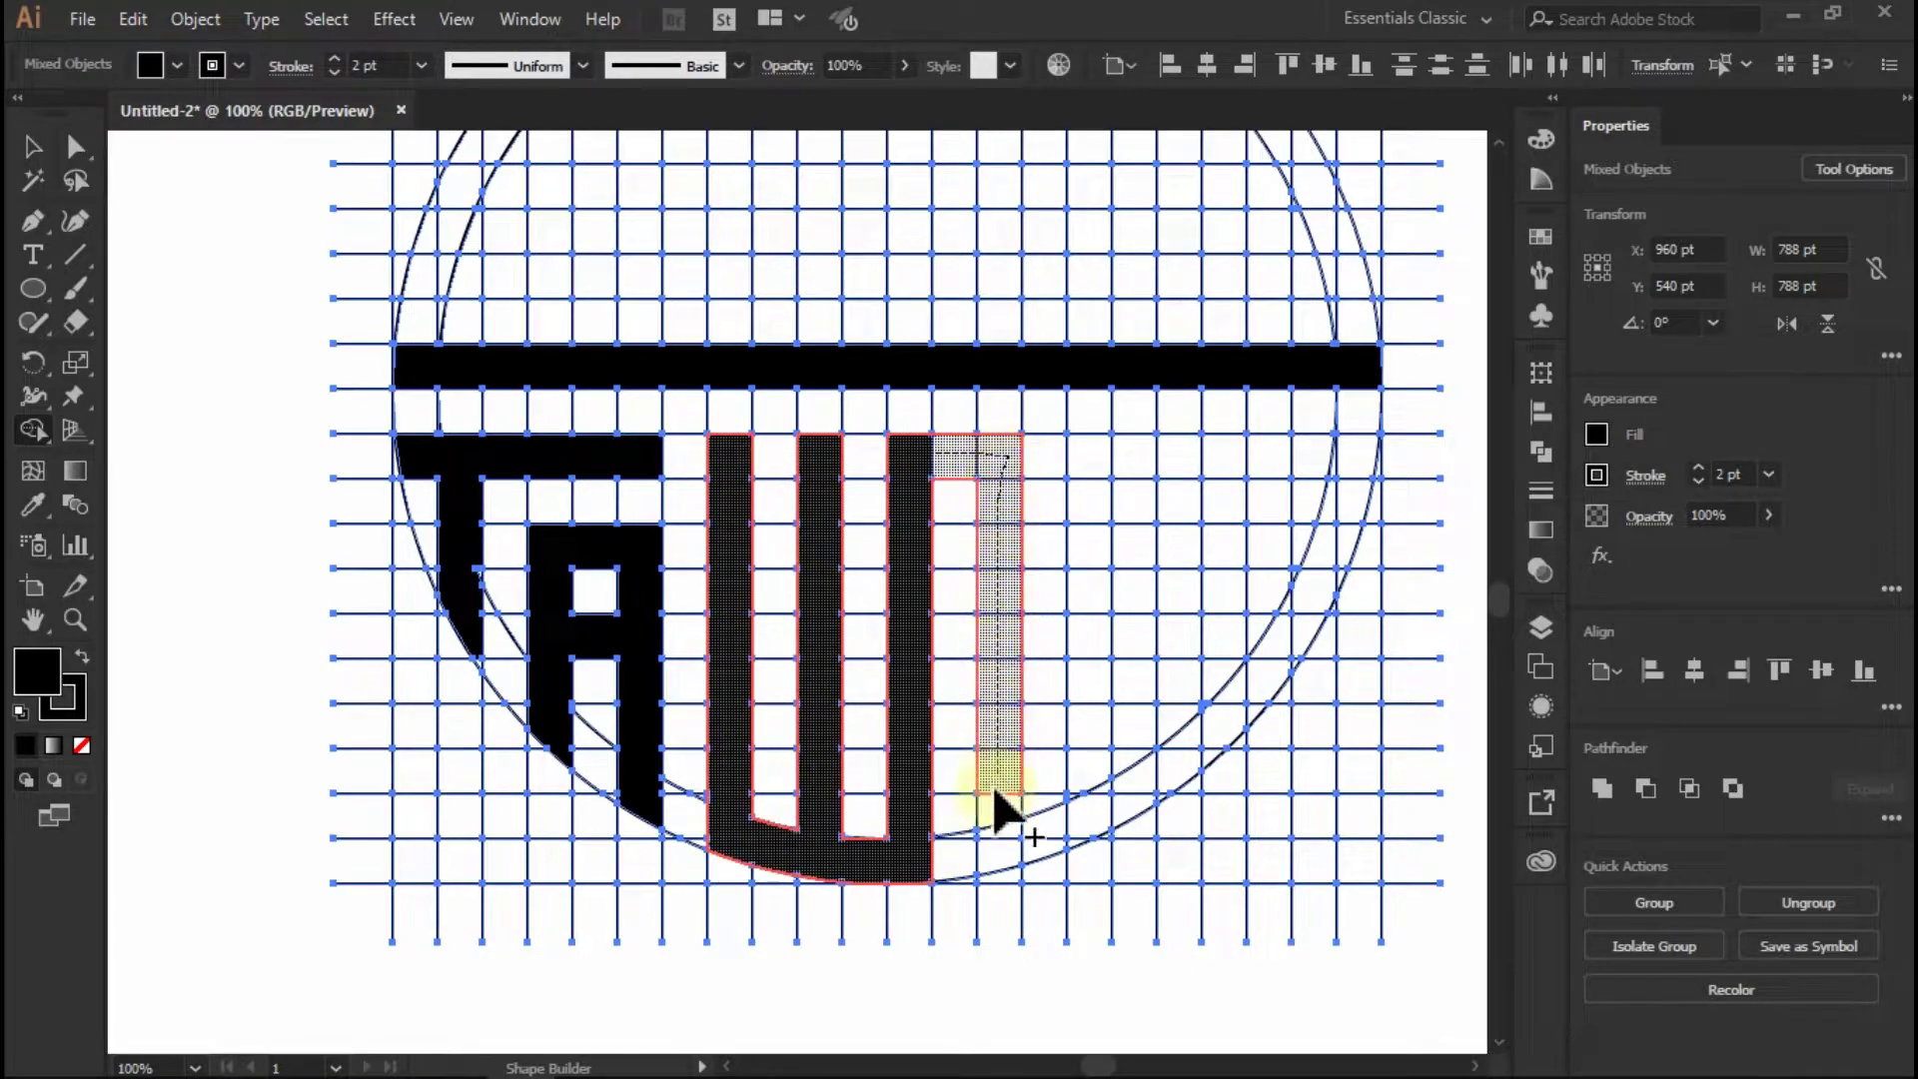
{"action": "left_click_drag", "start_coordinate": [995, 869], "coordinate": [999, 875]}
{"action": "mouse_move", "coordinate": [1070, 650]}
{"action": "left_mouse_down"}
{"action": "mouse_move", "coordinate": [1092, 611]}
{"action": "mouse_move", "coordinate": [1091, 466]}
{"action": "mouse_move", "coordinate": [1076, 840]}
{"action": "mouse_move", "coordinate": [1158, 792]}
{"action": "mouse_move", "coordinate": [1186, 746]}
{"action": "mouse_move", "coordinate": [1186, 559]}
{"action": "left_mouse_up"}
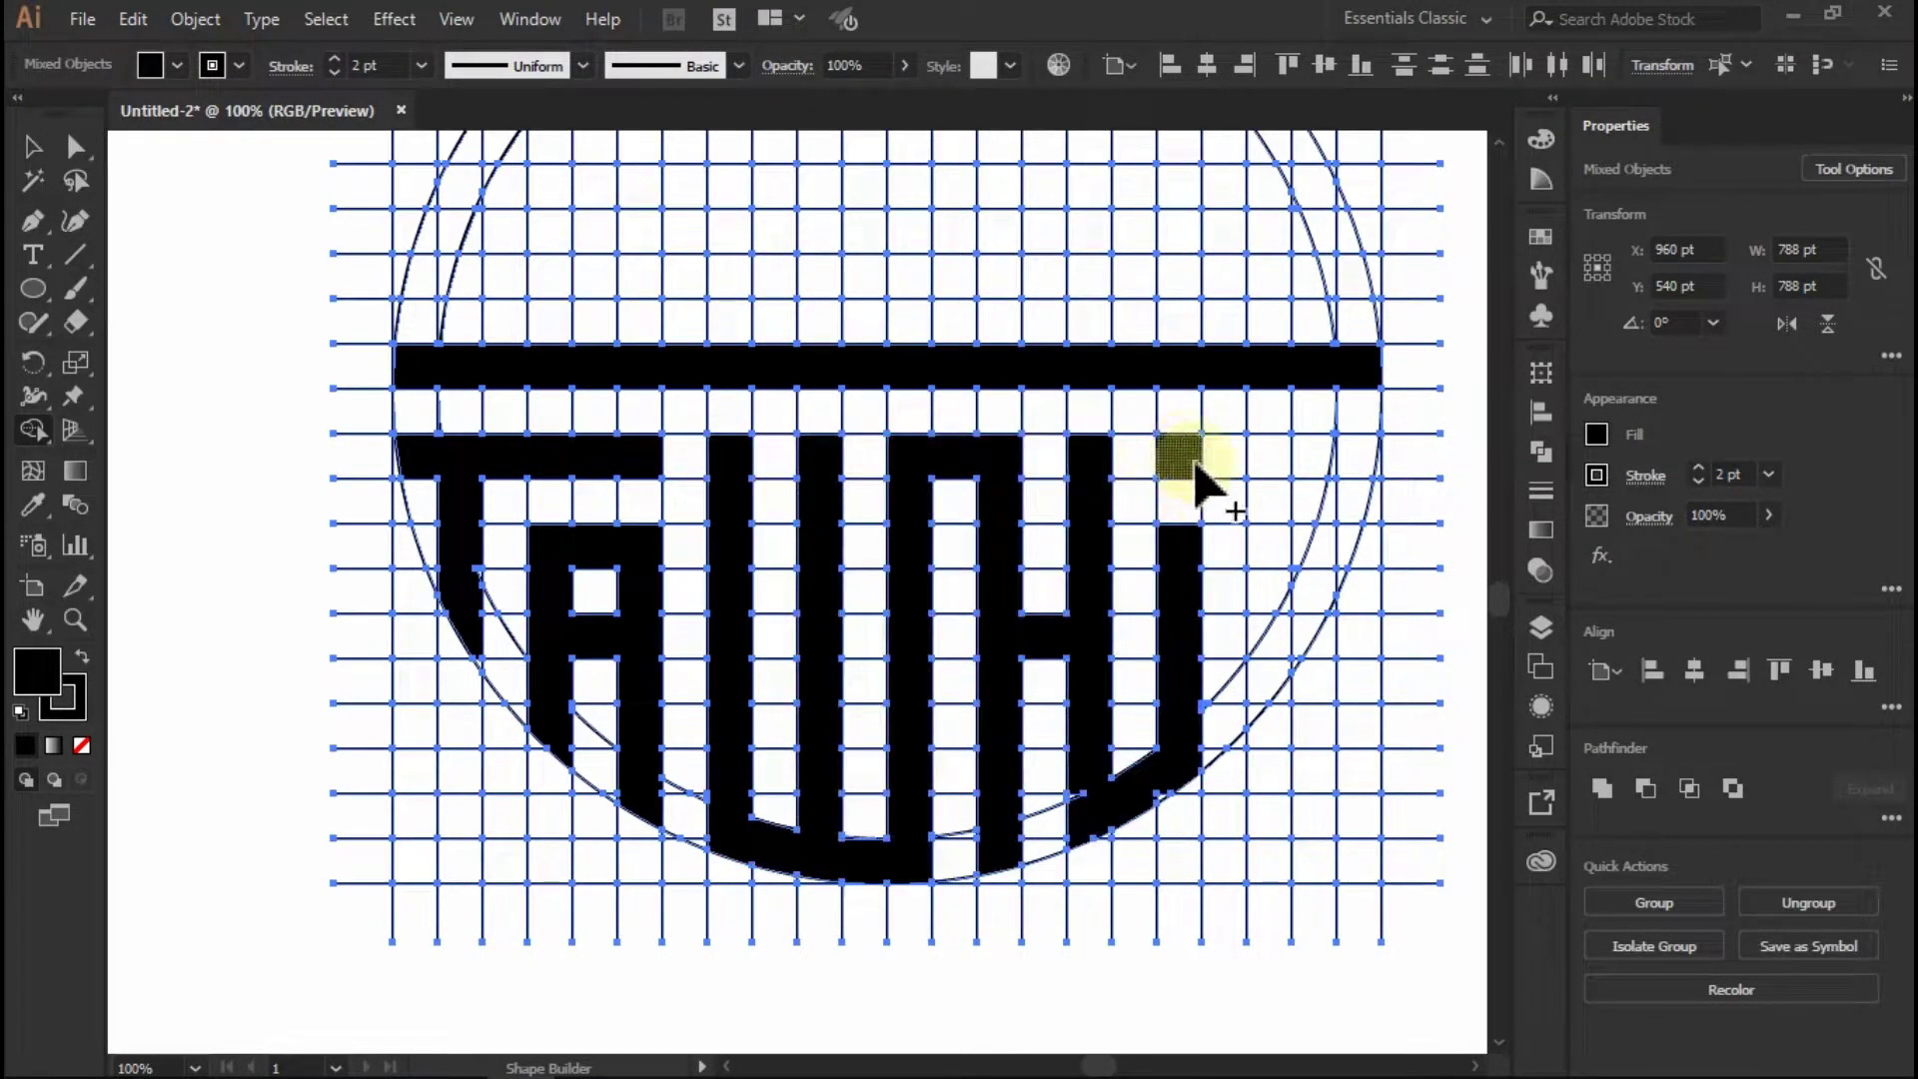
Merge the cells beside the i into the final black letter, following the circle's right edge
{"action": "left_click_drag", "start_coordinate": [1263, 454], "coordinate": [1360, 454]}
{"action": "scroll", "coordinate": [1382, 556], "scroll_direction": "up", "scroll_amount": 1}
{"action": "mouse_move", "coordinate": [1199, 404]}
{"action": "left_mouse_down"}
{"action": "mouse_move", "coordinate": [1199, 747]}
{"action": "mouse_move", "coordinate": [1330, 424]}
{"action": "left_mouse_up"}
{"action": "key", "text": "ctrl+0"}
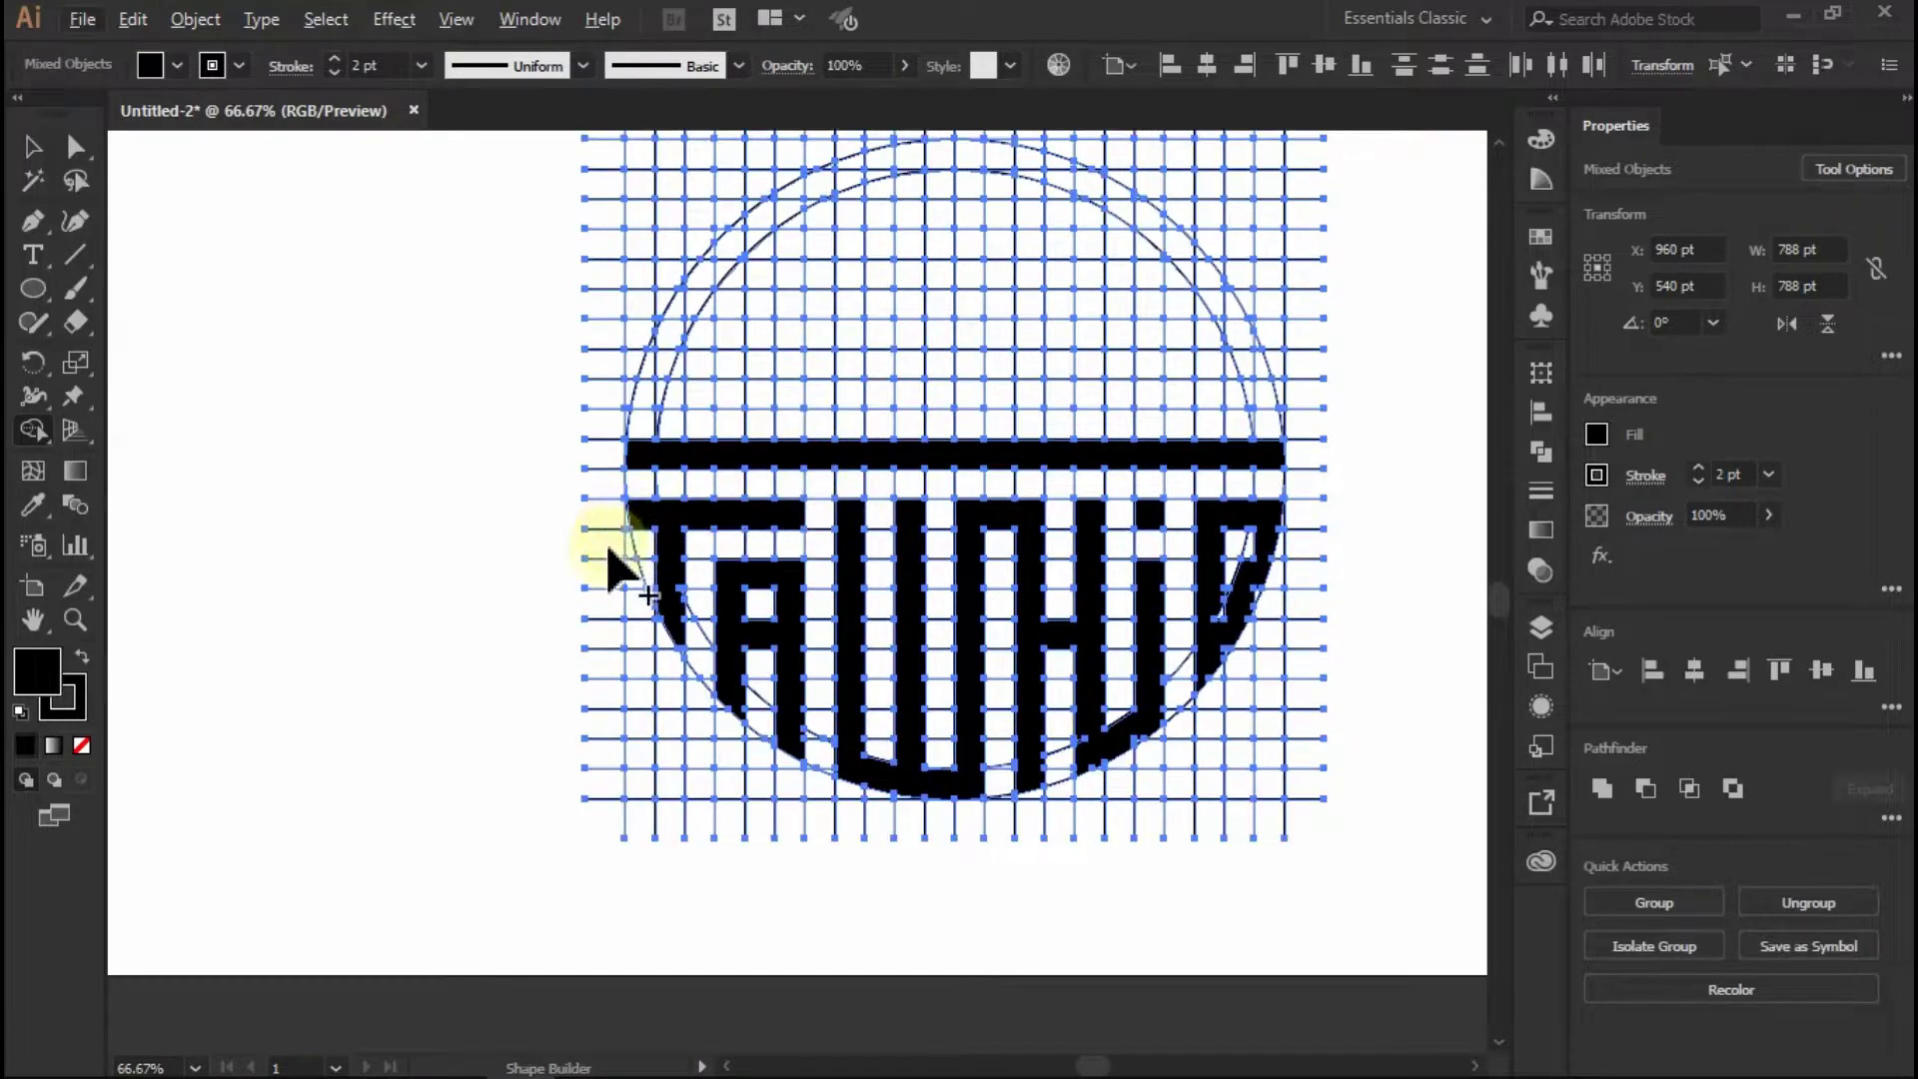
Examine the edges of the T, A and W and the bar's end along the circle for unmerged slivers
{"action": "scroll", "coordinate": [655, 604], "scroll_direction": "up", "scroll_amount": 4}
{"action": "mouse_move", "coordinate": [736, 612]}
{"action": "left_mouse_down"}
{"action": "mouse_move", "coordinate": [777, 544]}
{"action": "mouse_move", "coordinate": [759, 730]}
{"action": "mouse_move", "coordinate": [781, 883]}
{"action": "left_mouse_up"}
{"action": "scroll", "coordinate": [685, 685], "scroll_direction": "down", "scroll_amount": 4}
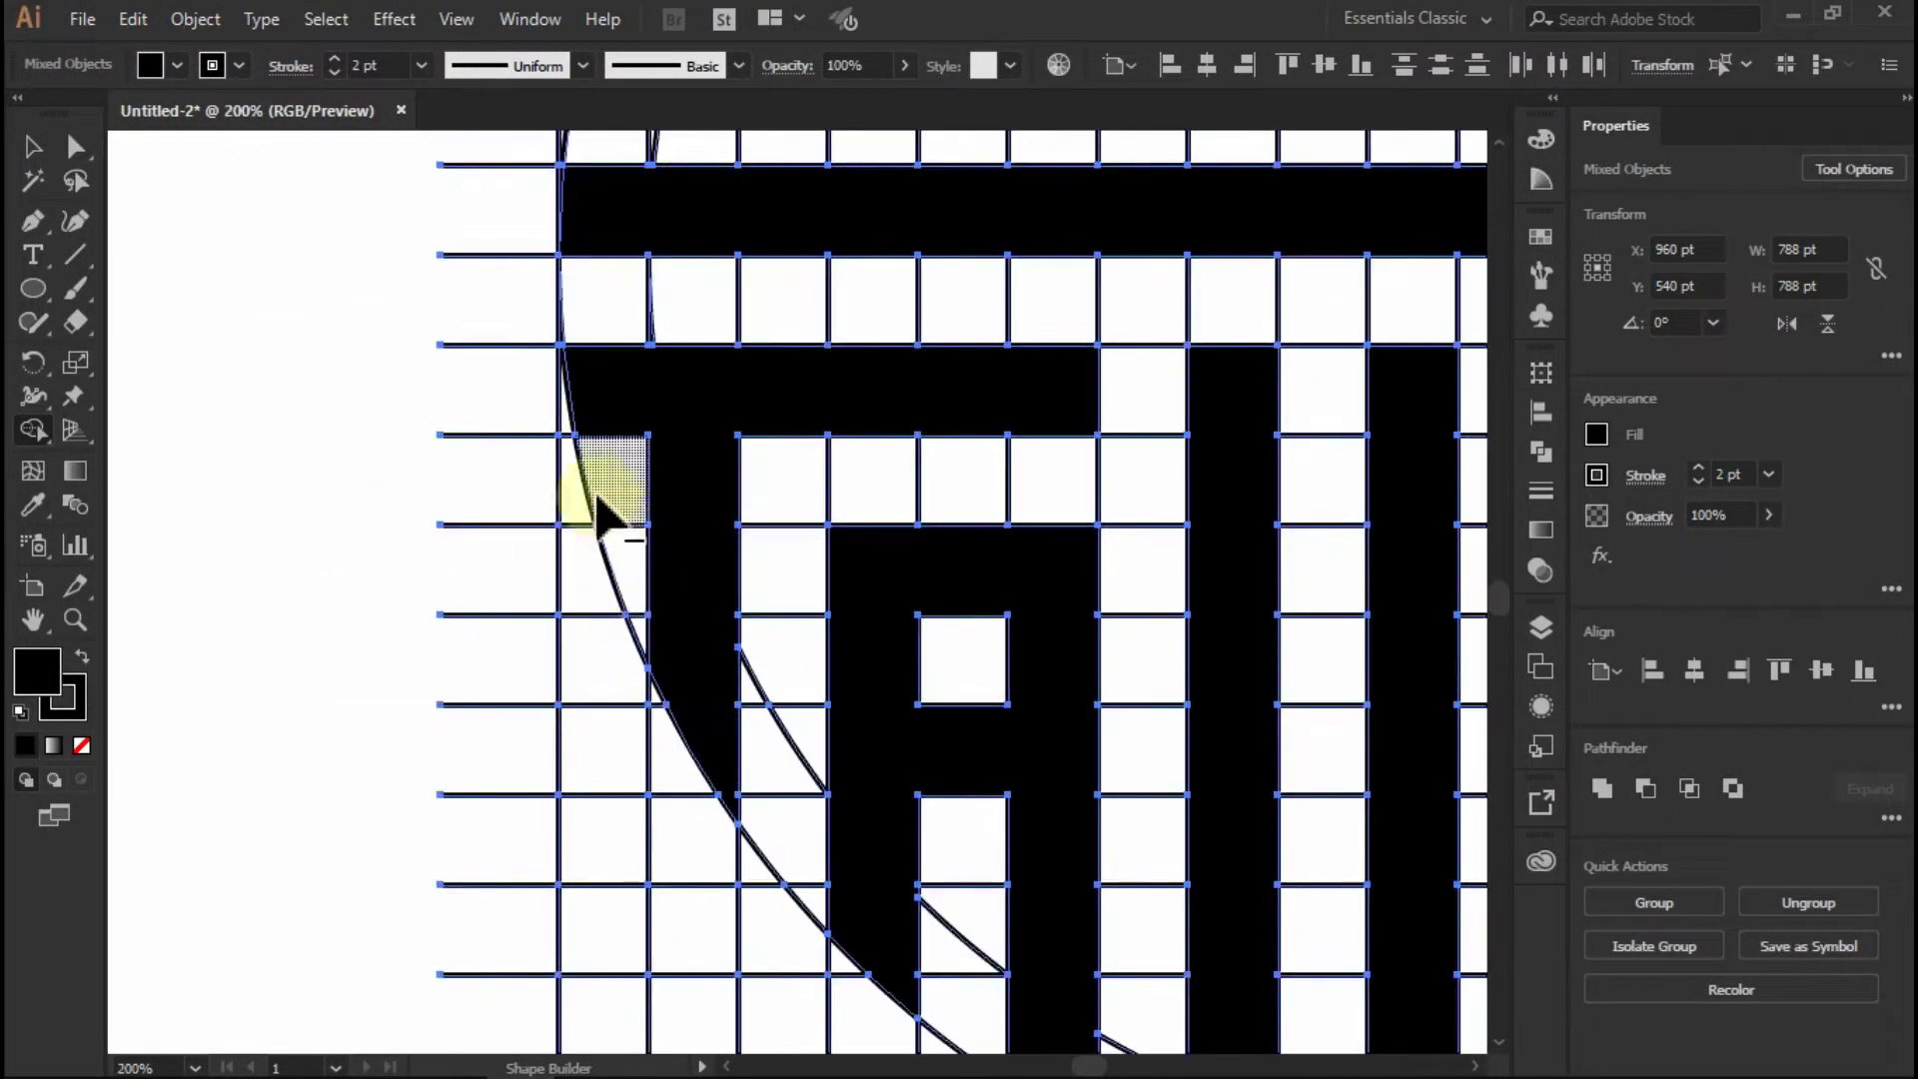
{"action": "scroll", "coordinate": [600, 492], "scroll_direction": "up", "scroll_amount": 3}
{"action": "scroll", "coordinate": [756, 576], "scroll_direction": "down", "scroll_amount": 3}
{"action": "scroll", "coordinate": [747, 569], "scroll_direction": "up", "scroll_amount": 3}
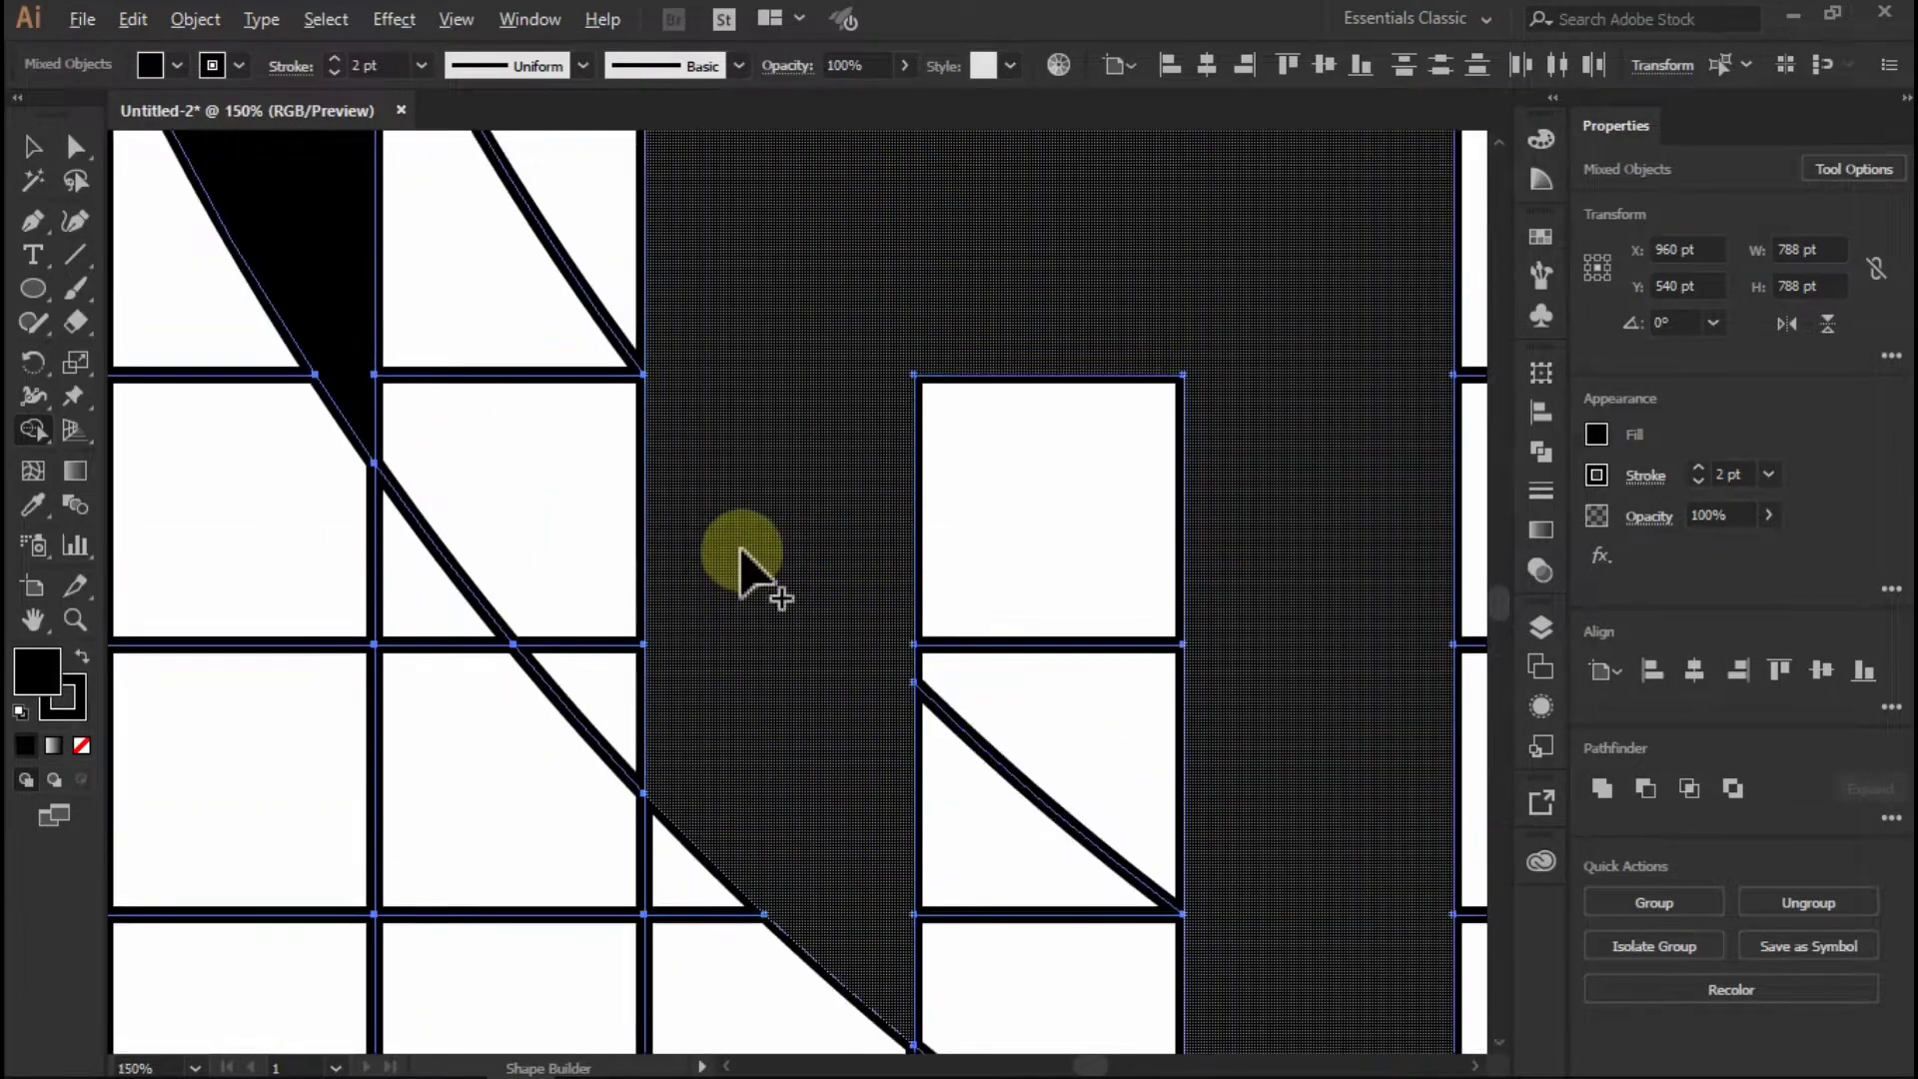
{"action": "scroll", "coordinate": [501, 223], "scroll_direction": "down", "scroll_amount": 6}
{"action": "scroll", "coordinate": [706, 259], "scroll_direction": "up", "scroll_amount": 5}
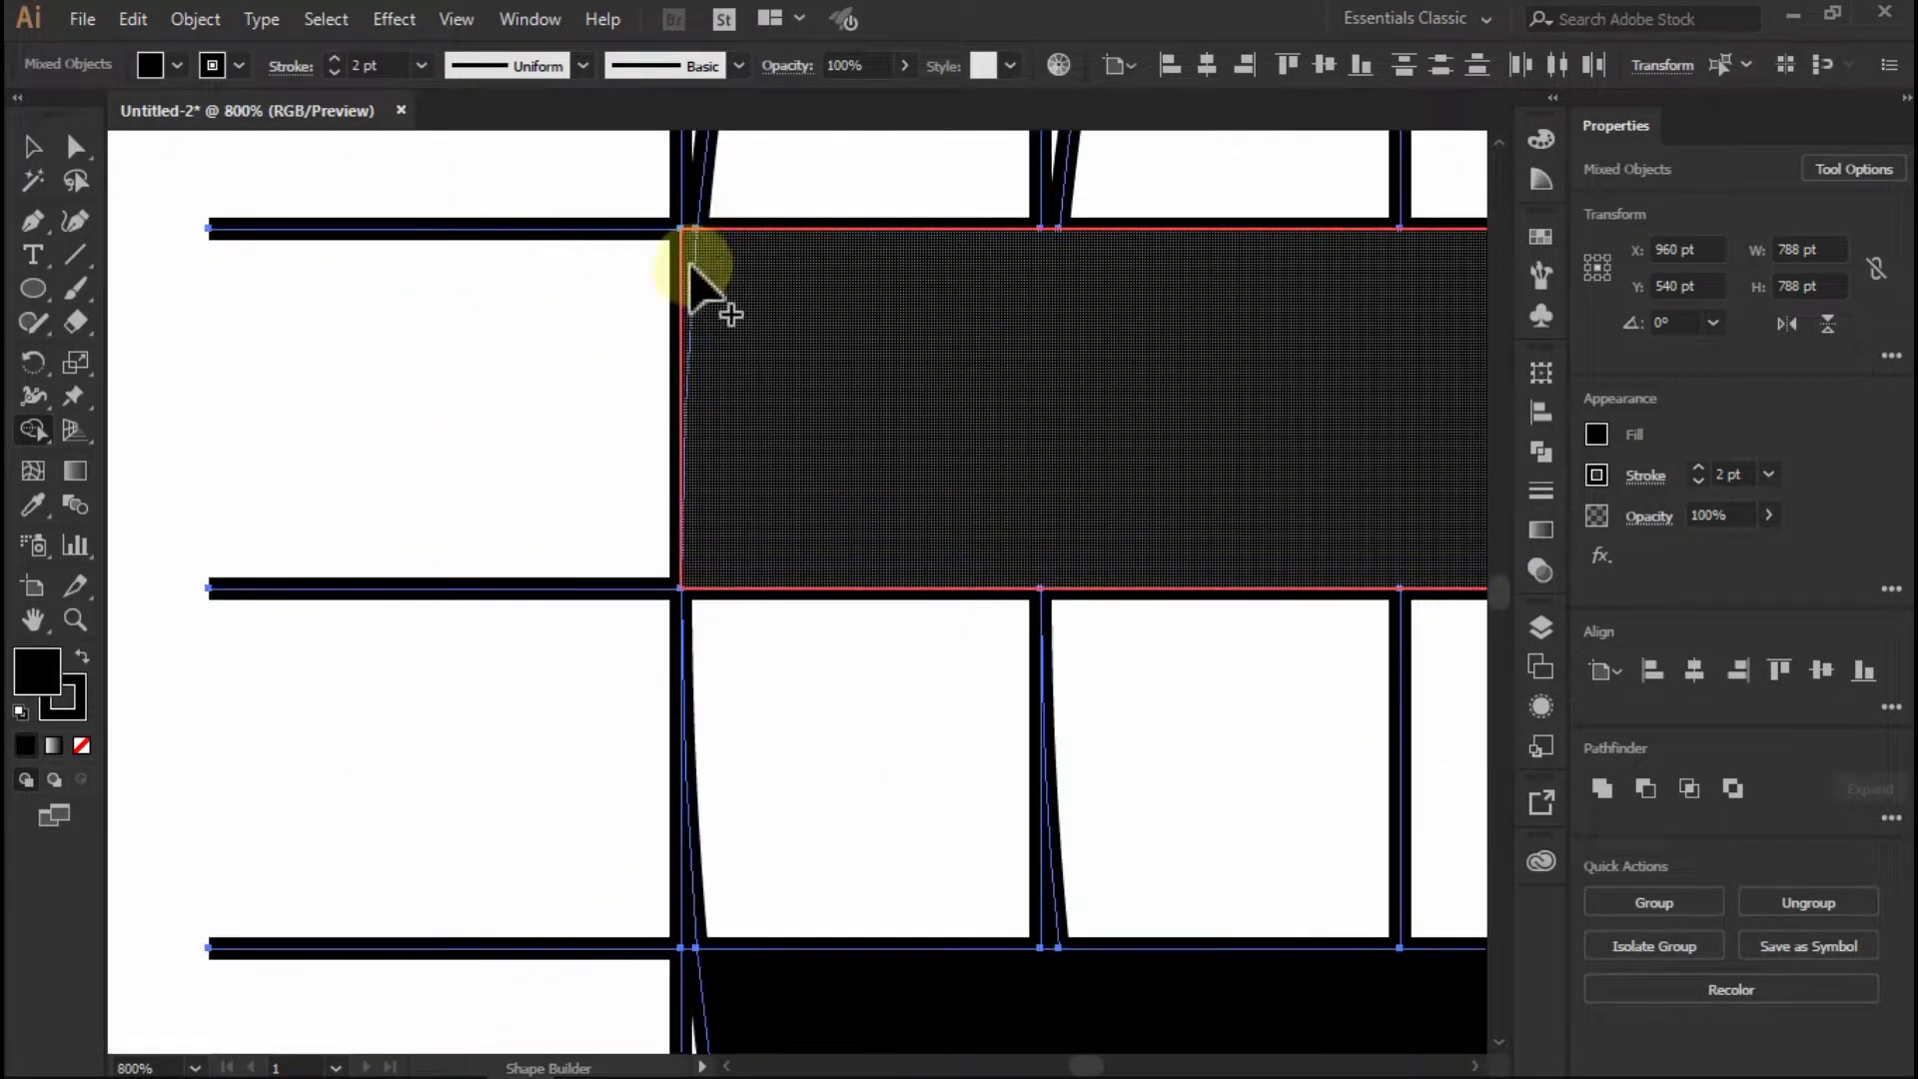
{"action": "scroll", "coordinate": [449, 385], "scroll_direction": "down", "scroll_amount": 3}
{"action": "scroll", "coordinate": [736, 814], "scroll_direction": "down", "scroll_amount": 3}
{"action": "scroll", "coordinate": [956, 817], "scroll_direction": "up", "scroll_amount": 2}
{"action": "scroll", "coordinate": [899, 754], "scroll_direction": "down", "scroll_amount": 1}
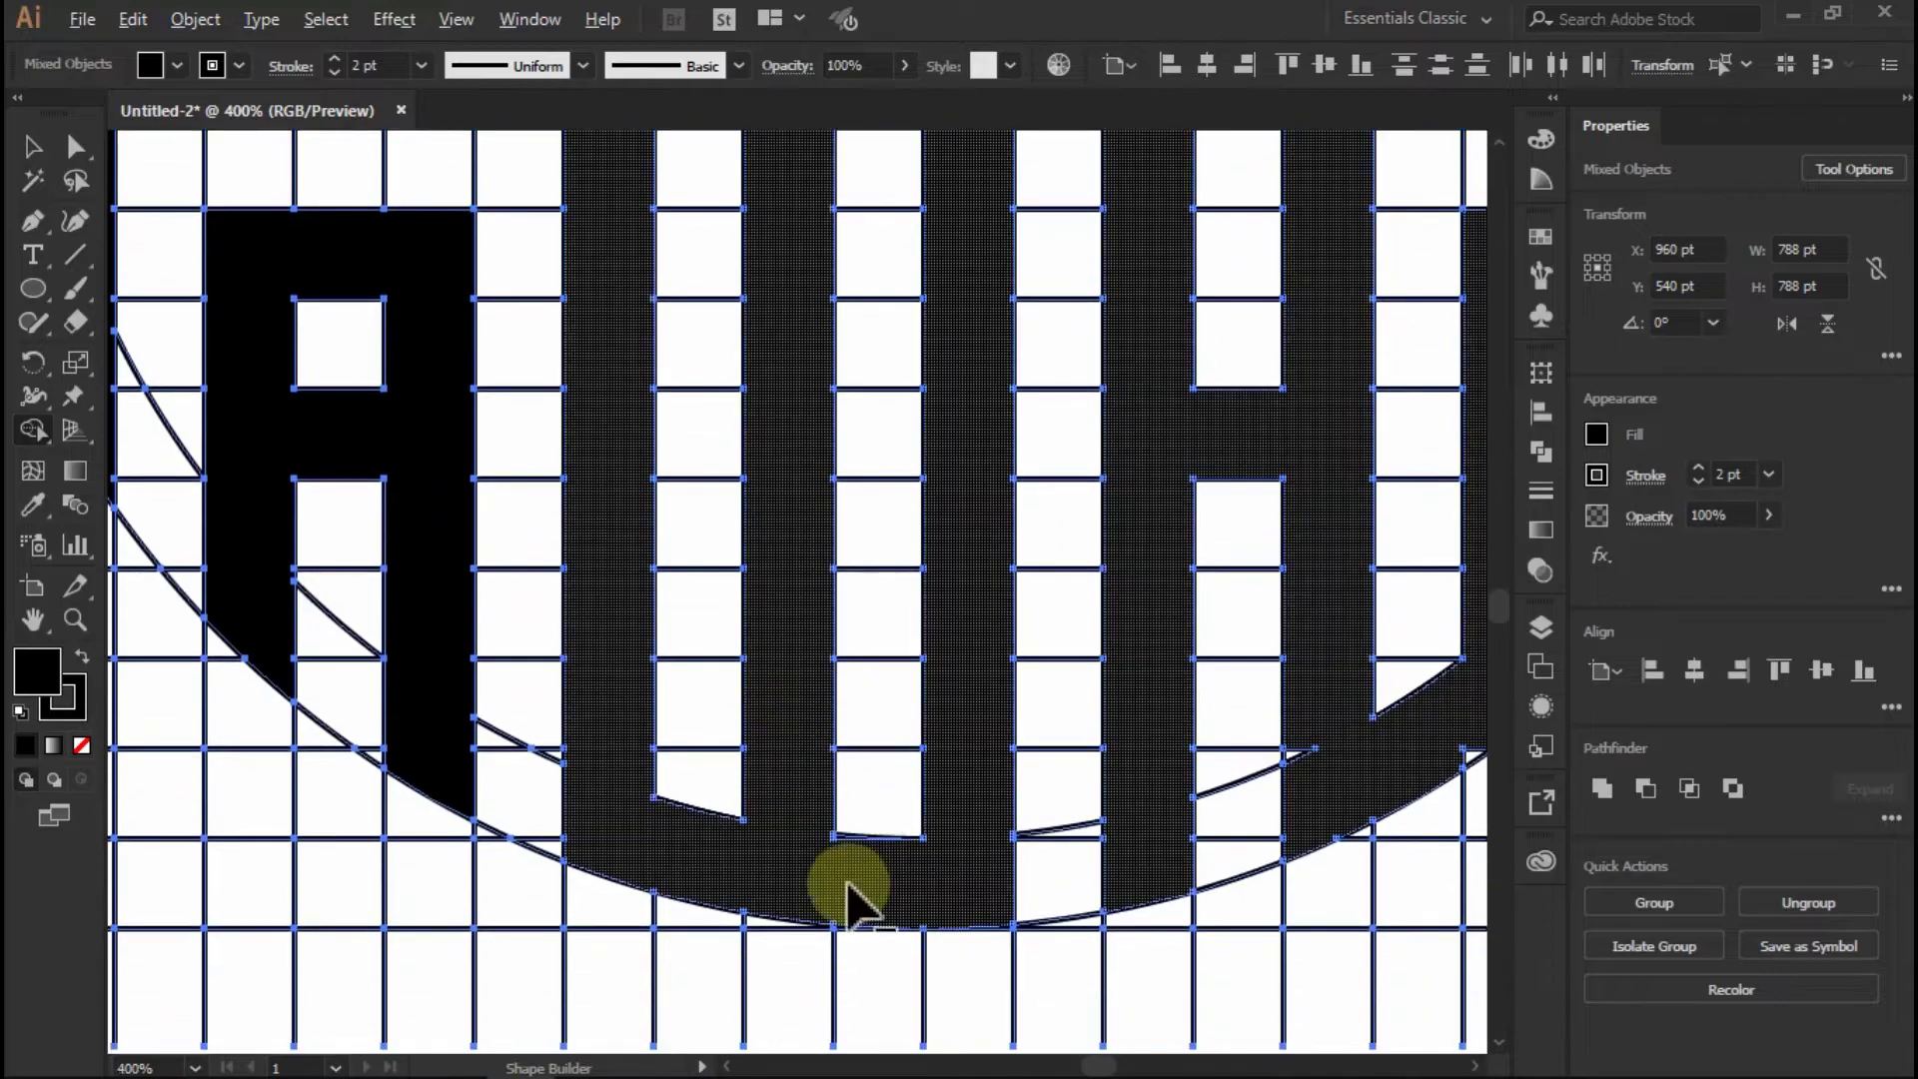
{"action": "scroll", "coordinate": [849, 929], "scroll_direction": "up", "scroll_amount": 4}
{"action": "left_click_drag", "start_coordinate": [831, 843], "coordinate": [807, 751]}
{"action": "scroll", "coordinate": [792, 727], "scroll_direction": "down", "scroll_amount": 2}
{"action": "scroll", "coordinate": [792, 727], "scroll_direction": "down", "scroll_amount": 1}
{"action": "scroll", "coordinate": [979, 649], "scroll_direction": "up", "scroll_amount": 1}
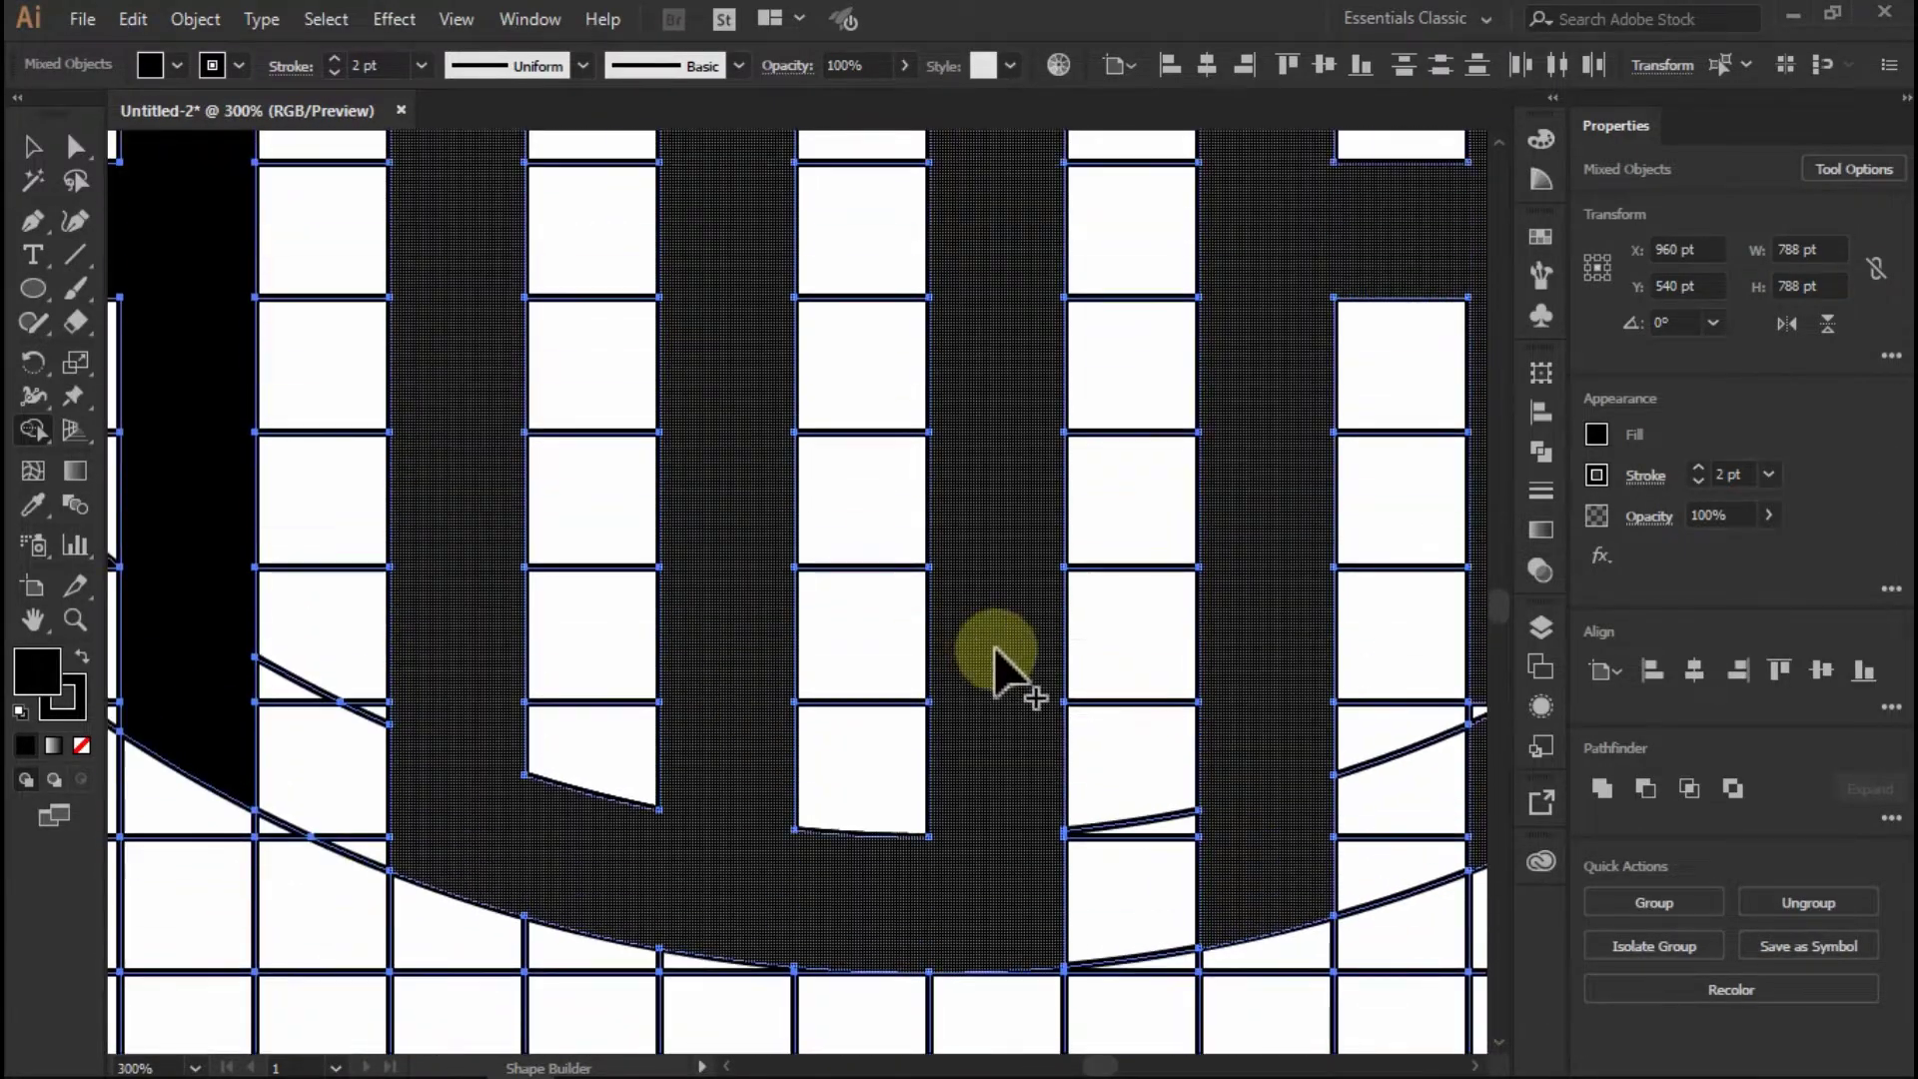
Inspect the H, the i, the final letter and the bar's other end for cells missed along the circle
{"action": "key", "text": "space"}
{"action": "left_click_drag", "start_coordinate": [915, 459], "coordinate": [753, 832]}
{"action": "left_click_drag", "start_coordinate": [676, 274], "coordinate": [141, 253]}
{"action": "left_click_drag", "start_coordinate": [936, 761], "coordinate": [956, 556]}
{"action": "left_click_drag", "start_coordinate": [821, 701], "coordinate": [1081, 701]}
{"action": "key", "text": "space"}
{"action": "mouse_move", "coordinate": [1202, 310]}
{"action": "left_mouse_down"}
{"action": "mouse_move", "coordinate": [970, 892]}
{"action": "mouse_move", "coordinate": [802, 867]}
{"action": "left_mouse_up"}
{"action": "mouse_move", "coordinate": [1049, 707]}
{"action": "left_mouse_down"}
{"action": "mouse_move", "coordinate": [1079, 848]}
{"action": "mouse_move", "coordinate": [1208, 620]}
{"action": "mouse_move", "coordinate": [1239, 375]}
{"action": "mouse_move", "coordinate": [1186, 401]}
{"action": "mouse_move", "coordinate": [1005, 663]}
{"action": "mouse_move", "coordinate": [1030, 771]}
{"action": "left_mouse_up"}
{"action": "key", "text": "space"}
{"action": "left_click_drag", "start_coordinate": [1205, 416], "coordinate": [1158, 510]}
{"action": "scroll", "coordinate": [1173, 402], "scroll_direction": "up", "scroll_amount": 3}
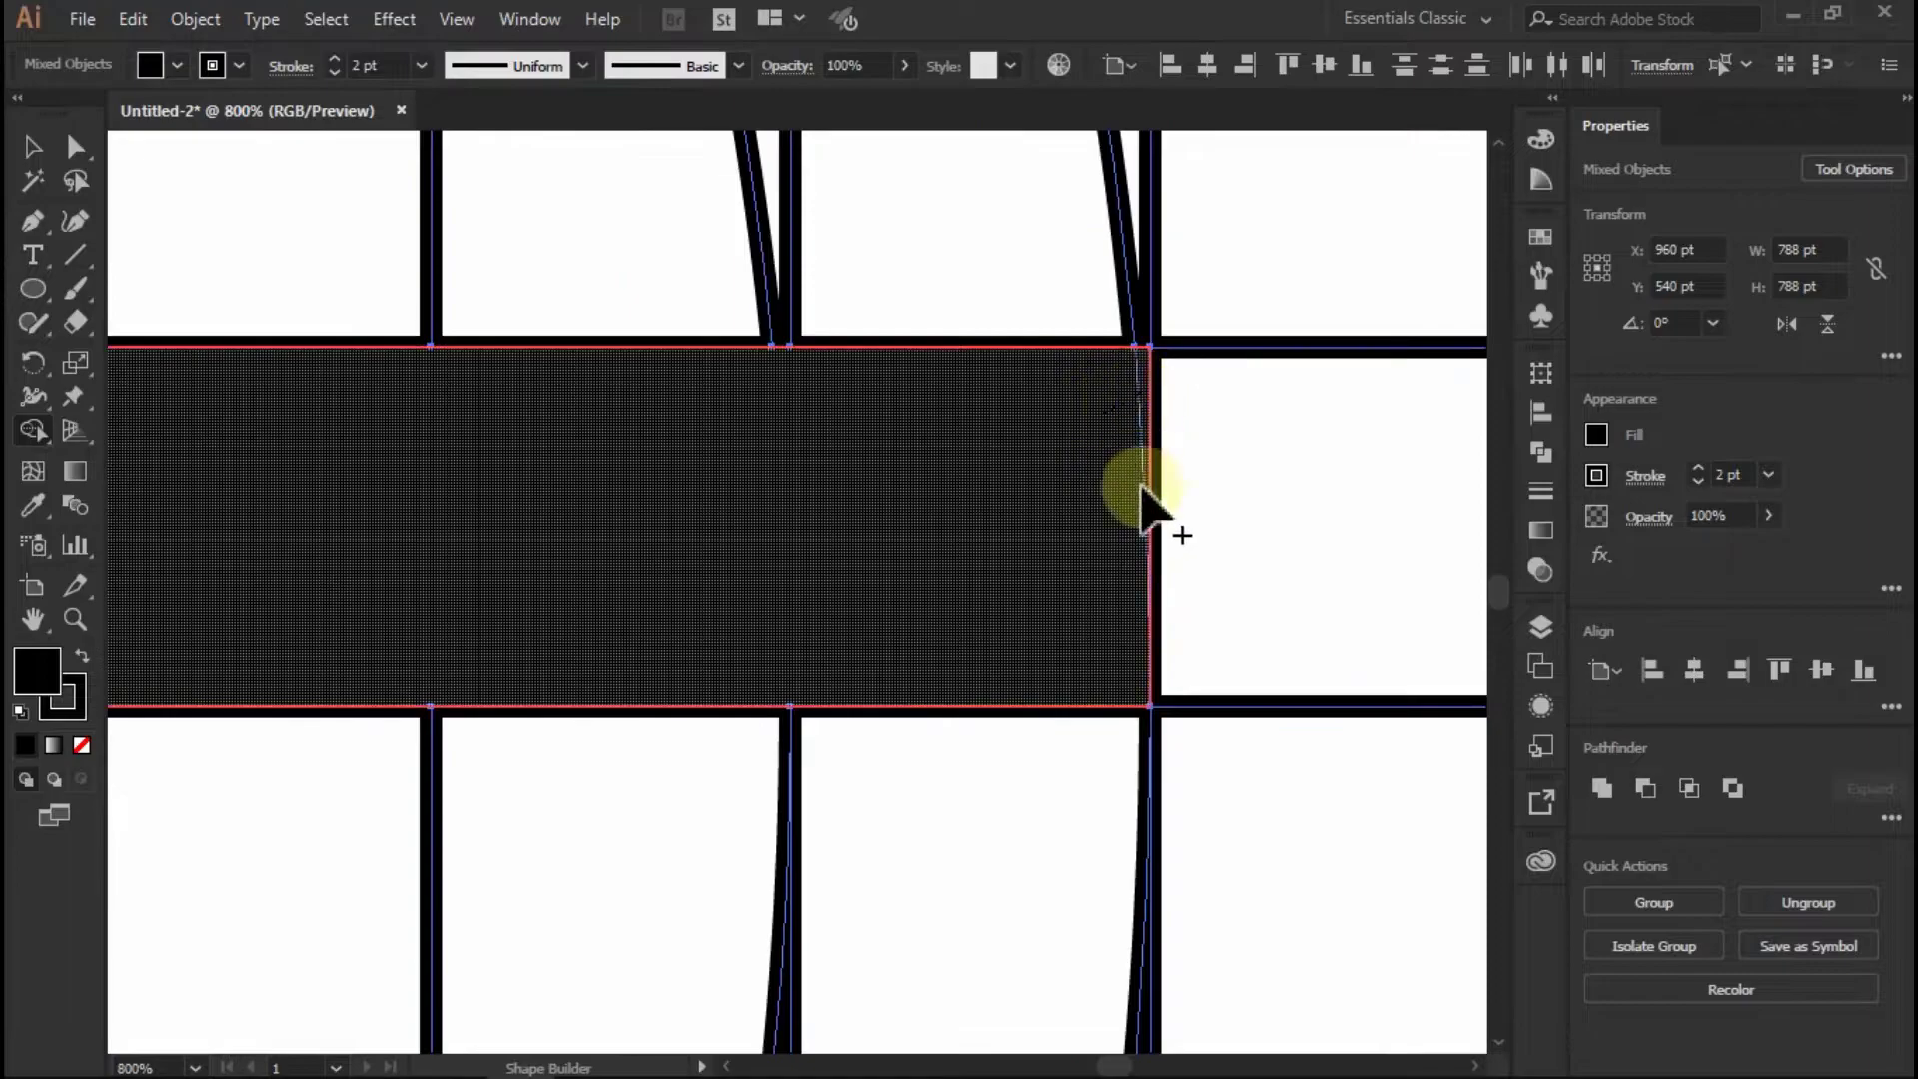
{"action": "scroll", "coordinate": [1155, 501], "scroll_direction": "down", "scroll_amount": 6}
{"action": "scroll", "coordinate": [815, 599], "scroll_direction": "down", "scroll_amount": 2}
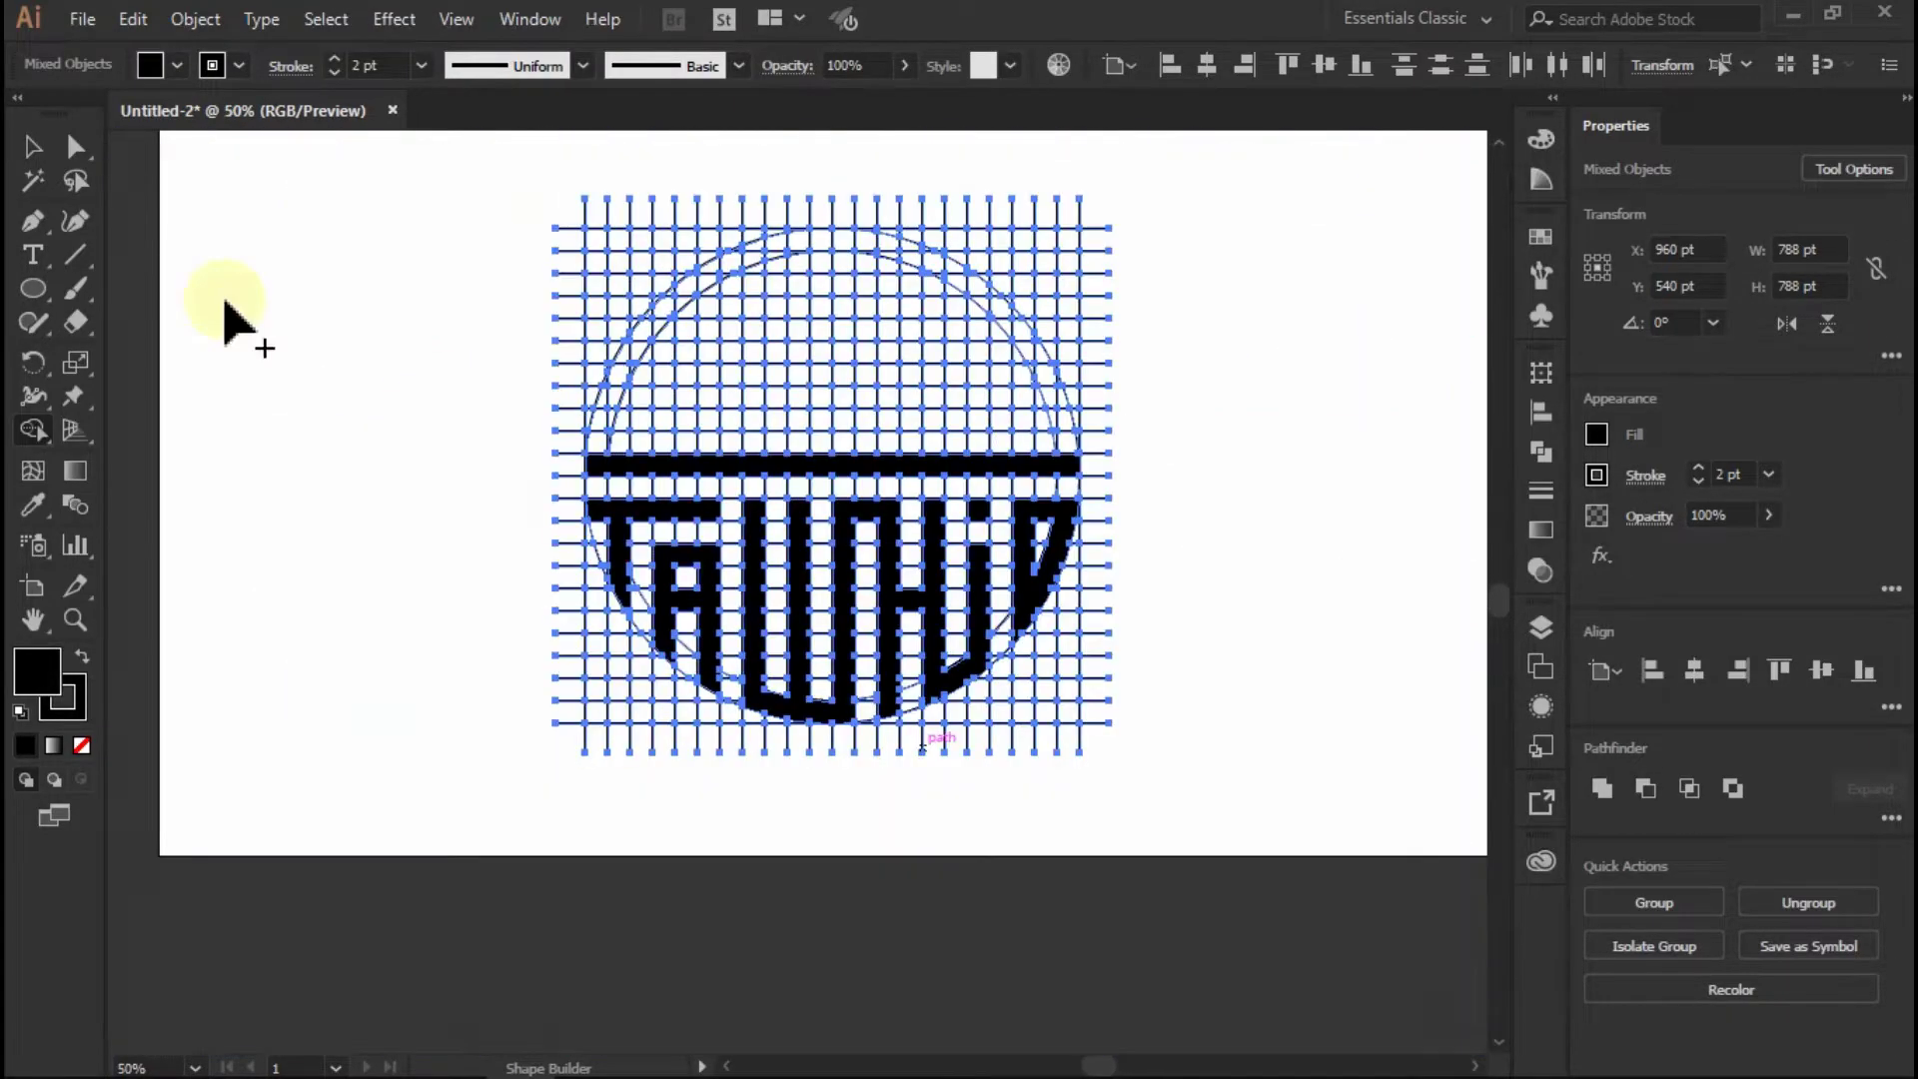
Select all the black letters together with the bar above them and group them
{"action": "left_click", "coordinate": [33, 158]}
{"action": "left_click", "coordinate": [472, 424]}
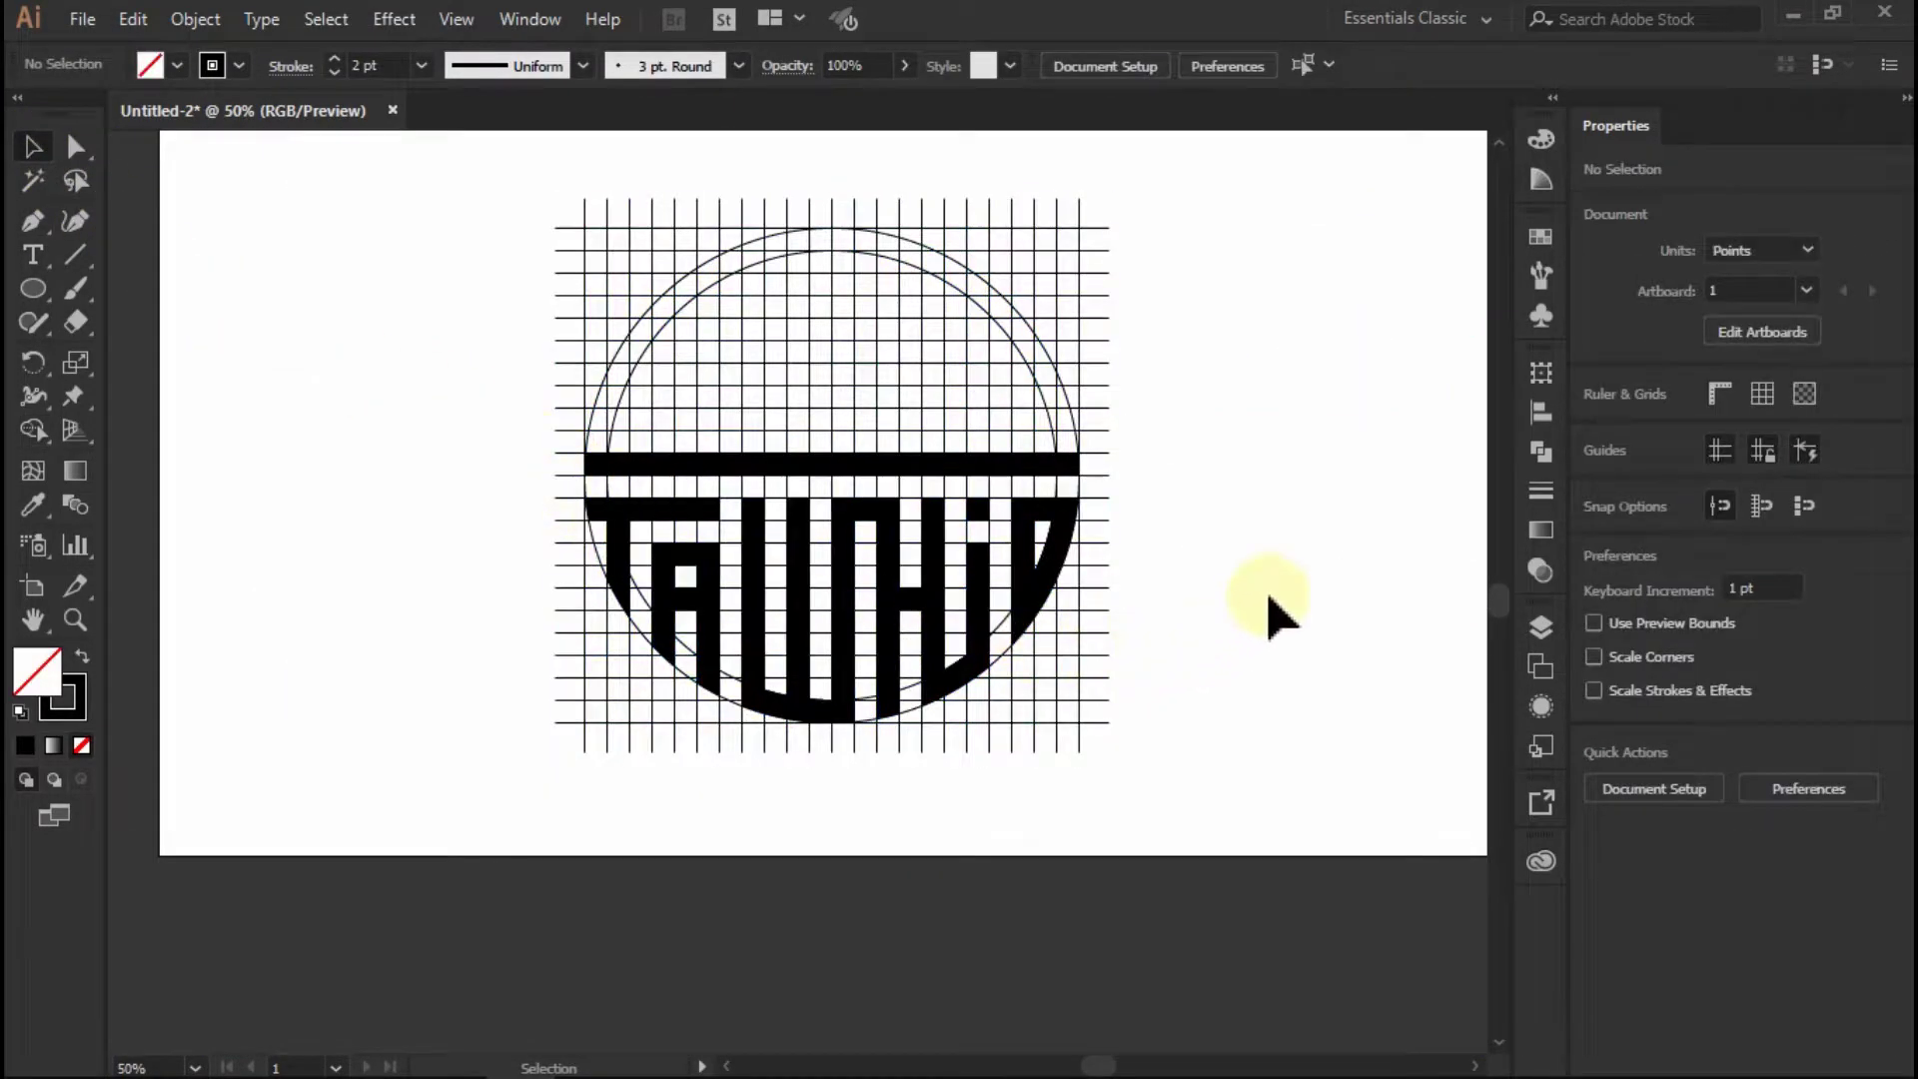
{"action": "scroll", "coordinate": [878, 685], "scroll_direction": "up", "scroll_amount": 1}
{"action": "scroll", "coordinate": [874, 699], "scroll_direction": "up", "scroll_amount": 2}
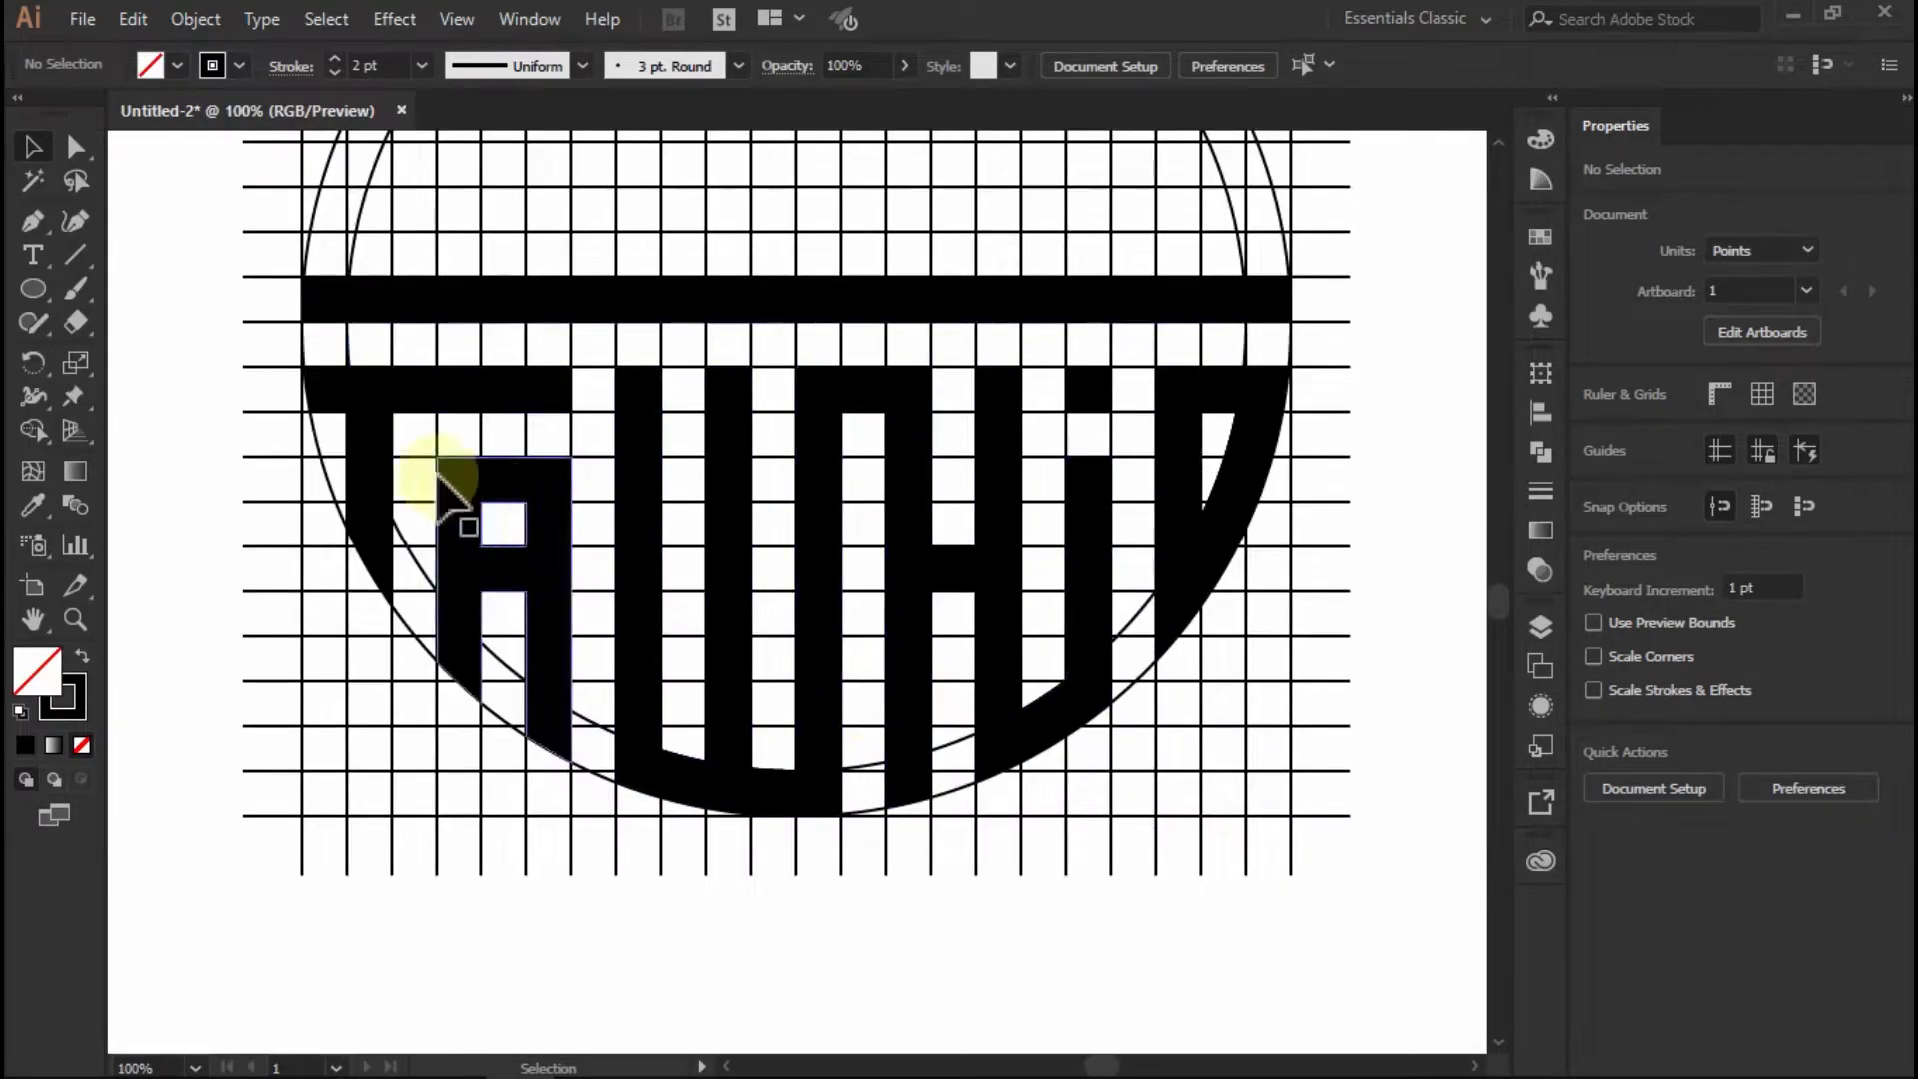
{"action": "left_click", "coordinate": [386, 308]}
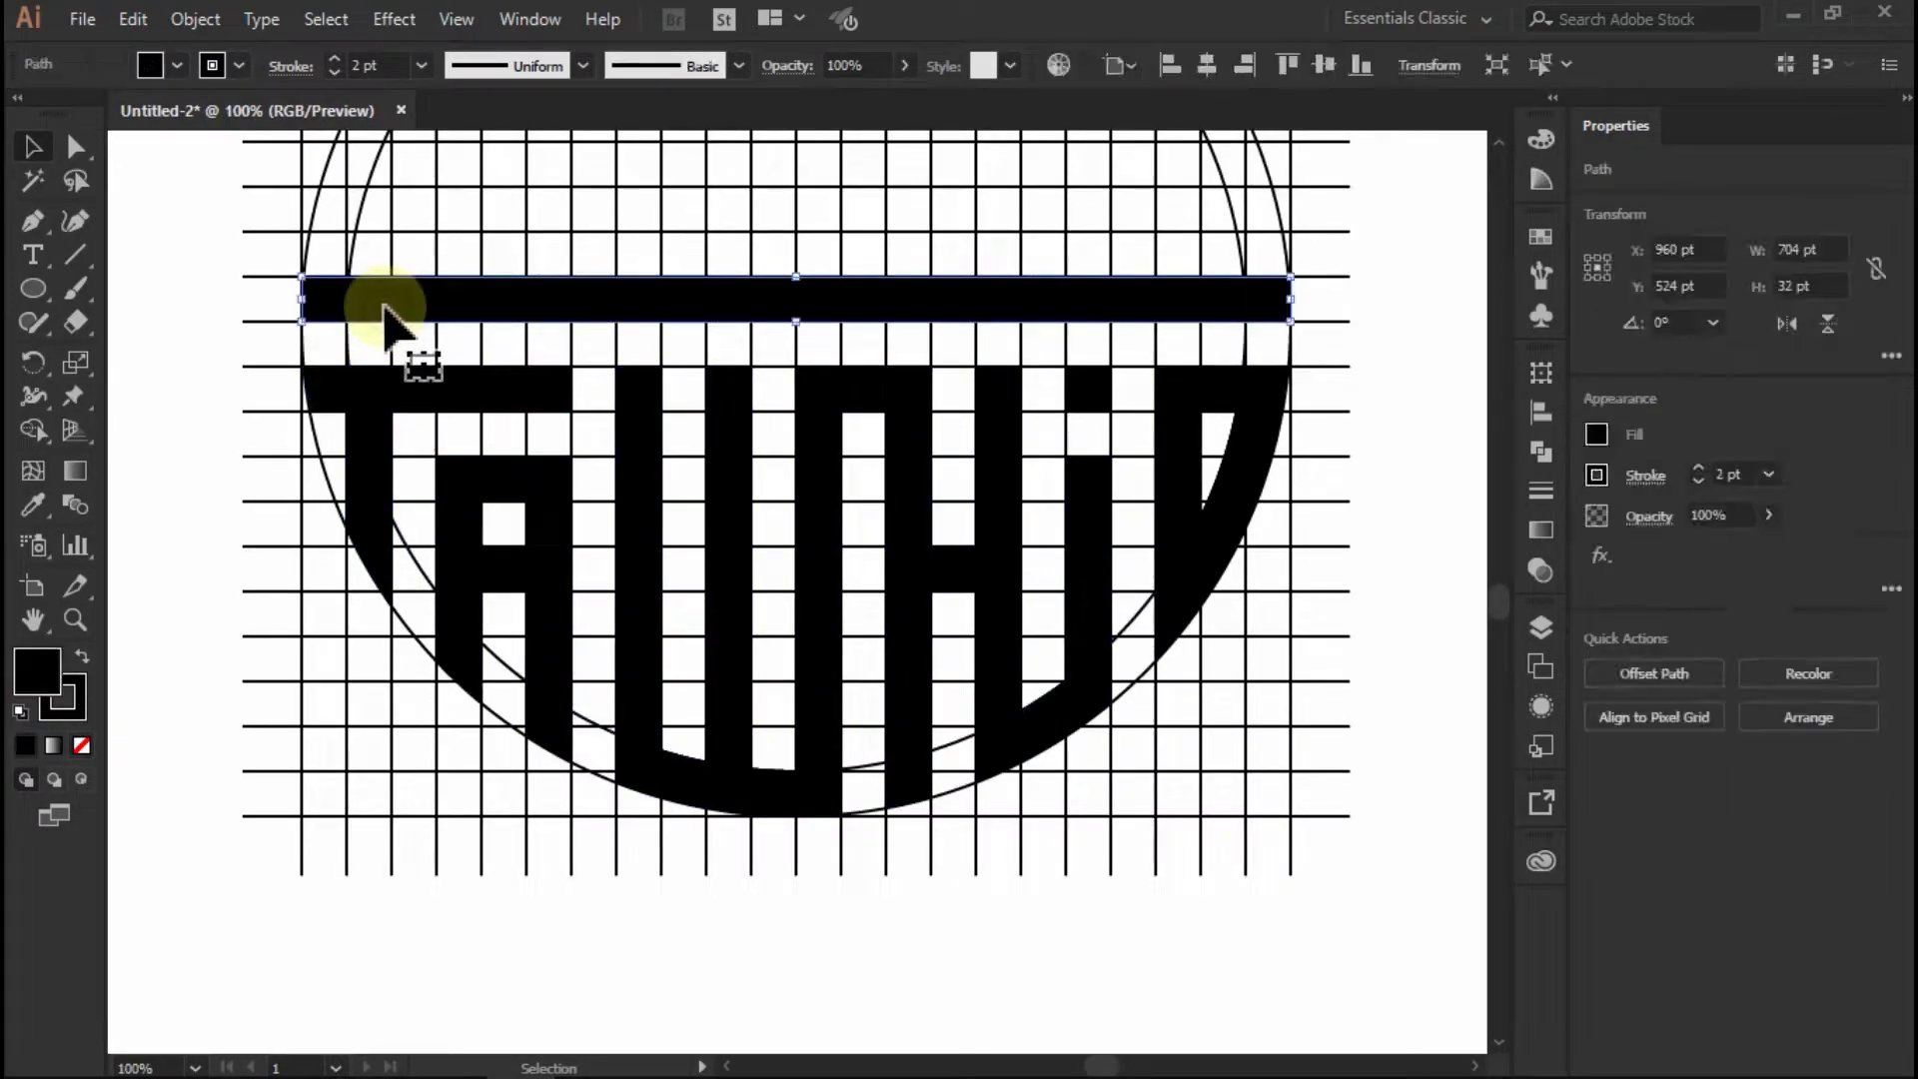
{"action": "left_click", "coordinate": [189, 416]}
{"action": "left_click", "coordinate": [361, 412]}
{"action": "left_click", "coordinate": [445, 539], "text": "shift"}
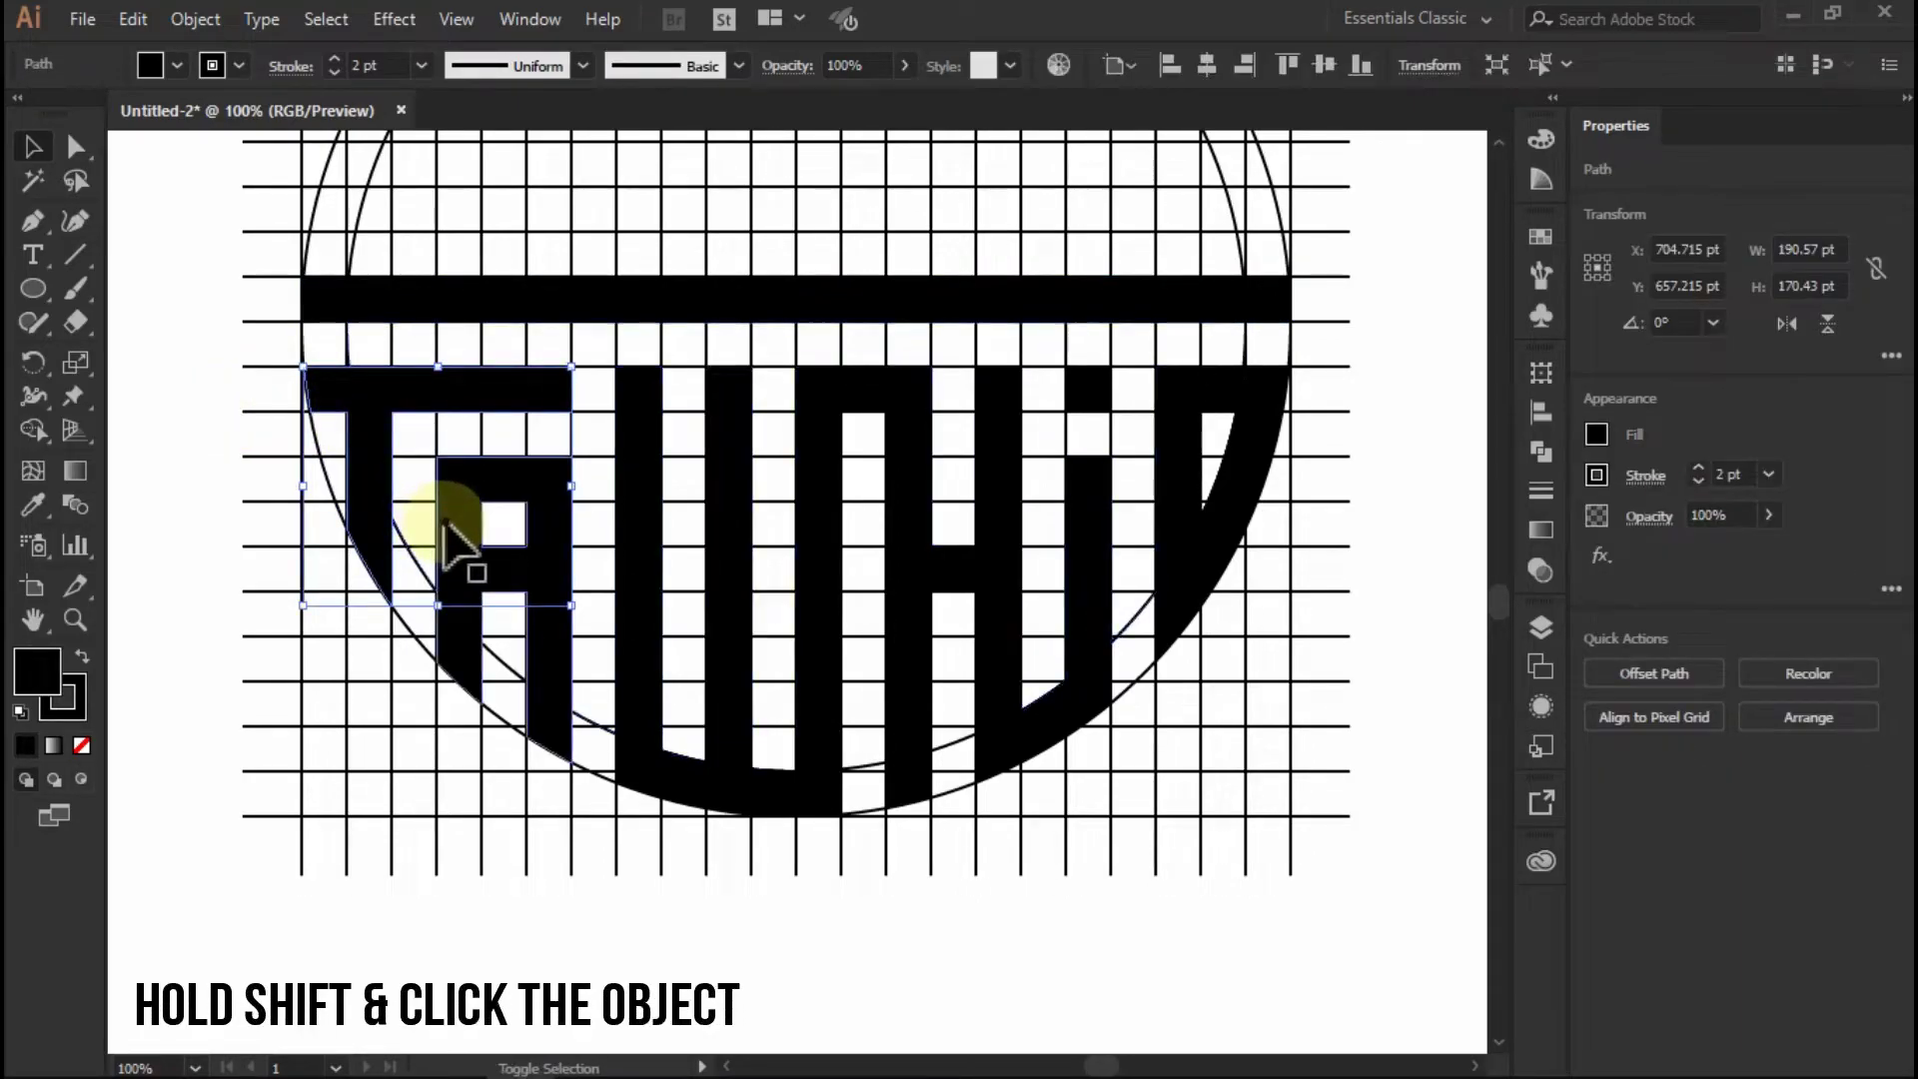
{"action": "left_click", "coordinate": [554, 550], "text": "shift"}
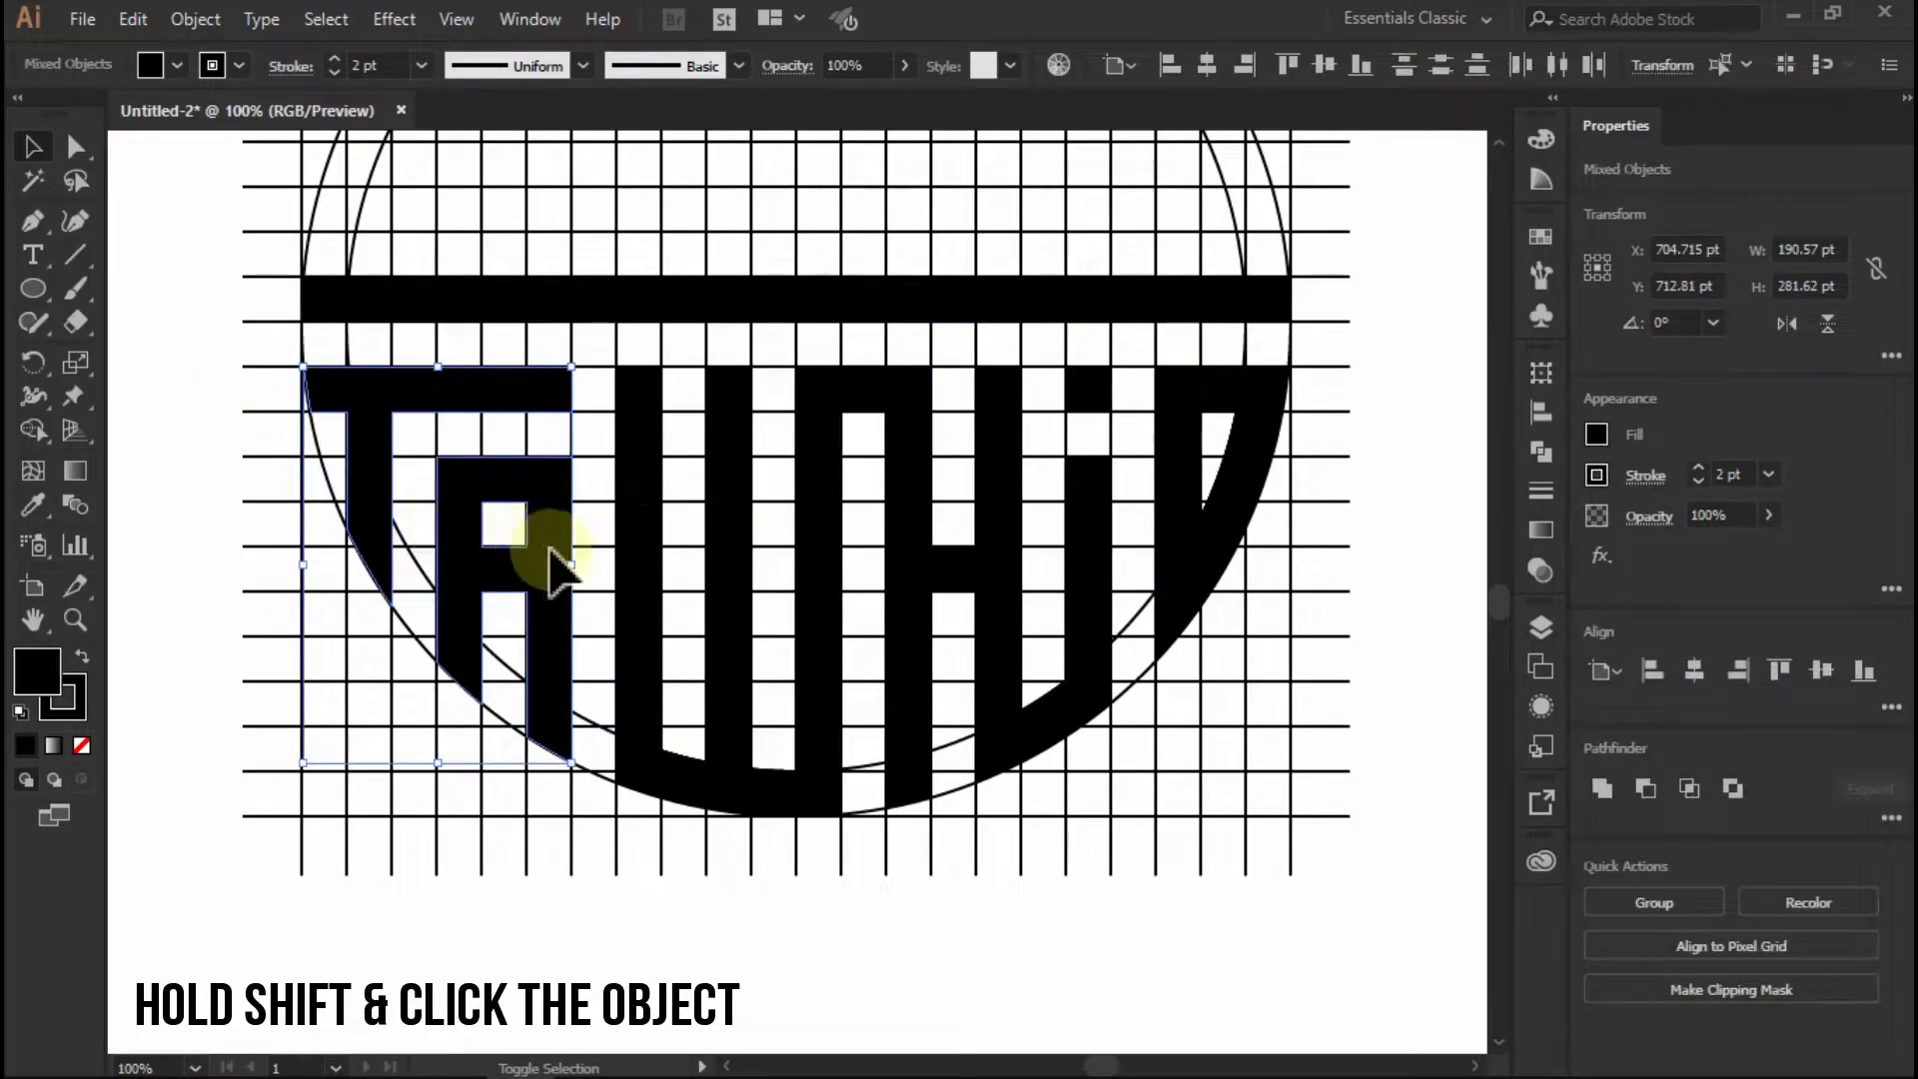
{"action": "left_click", "coordinate": [631, 559], "text": "shift"}
{"action": "left_click", "coordinate": [1170, 444], "text": "shift"}
{"action": "left_click", "coordinate": [1168, 306], "text": "shift"}
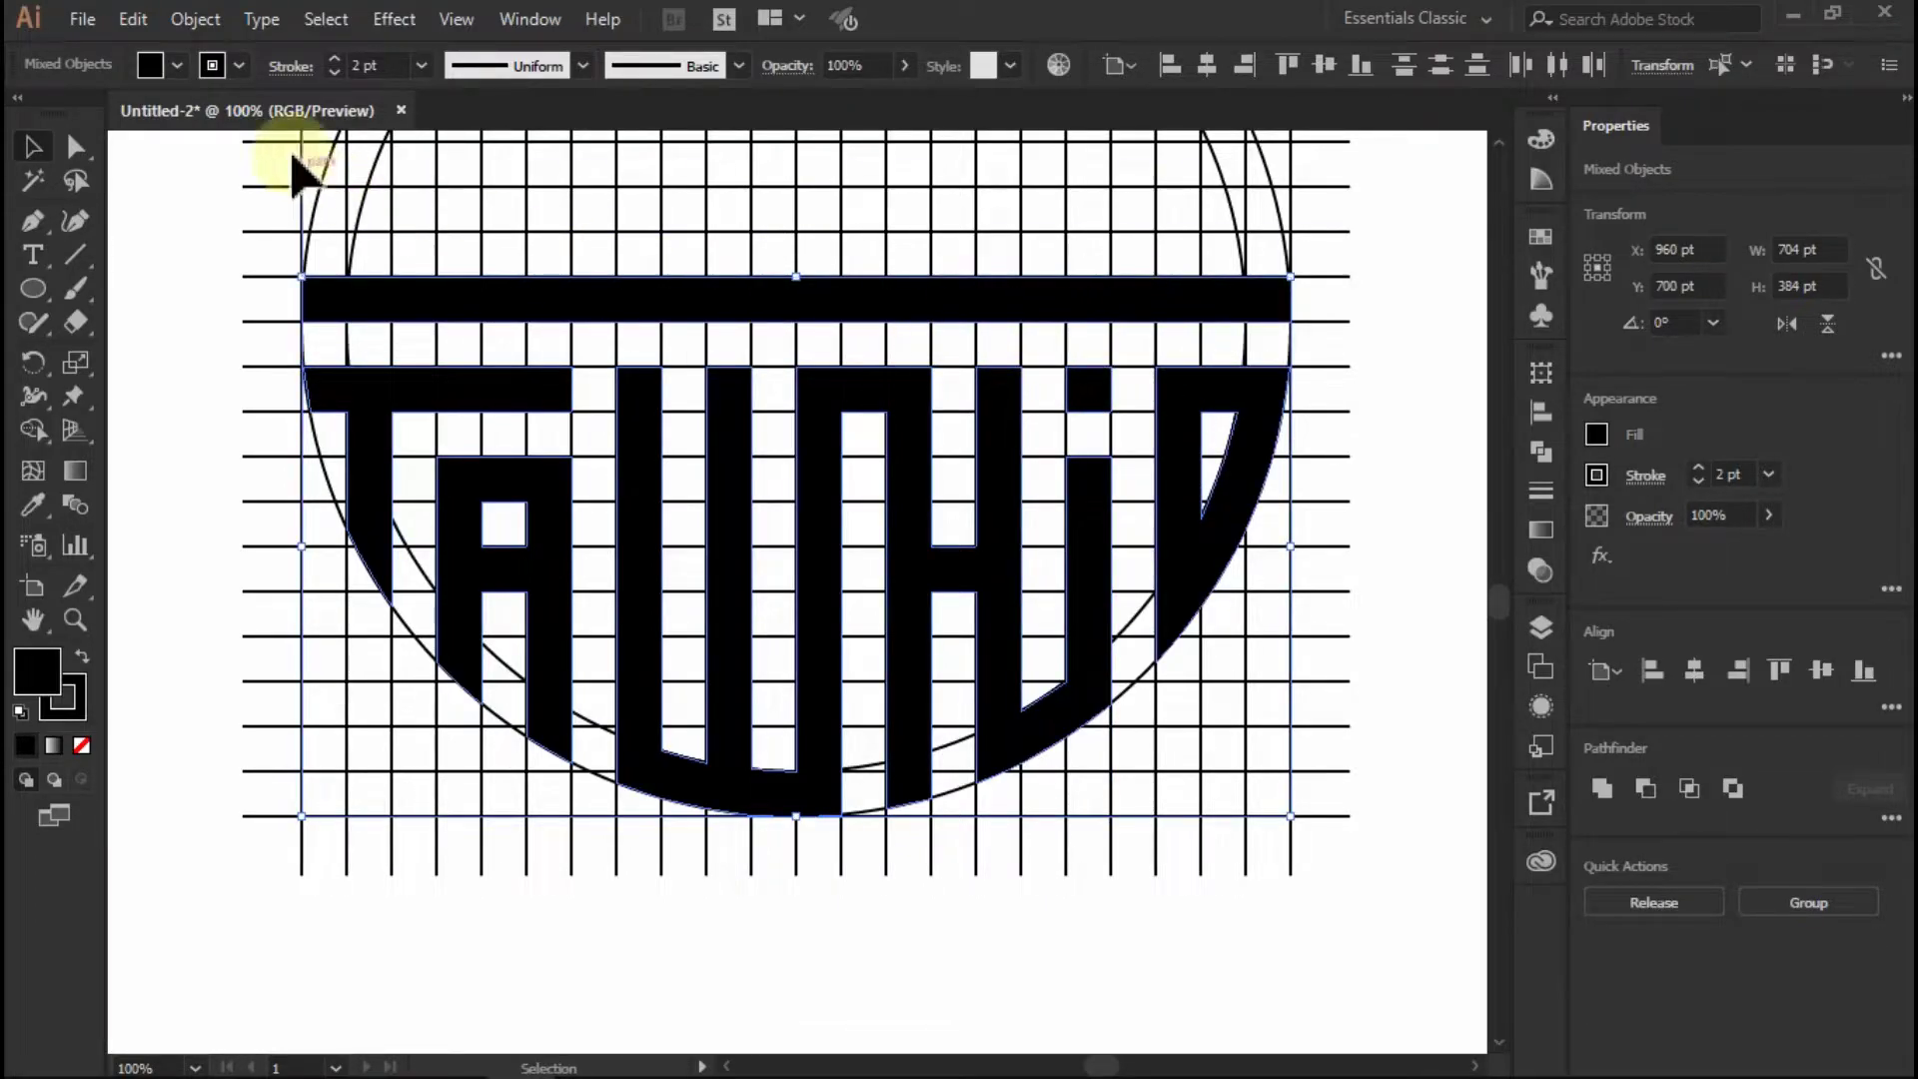
{"action": "left_click", "coordinate": [196, 19]}
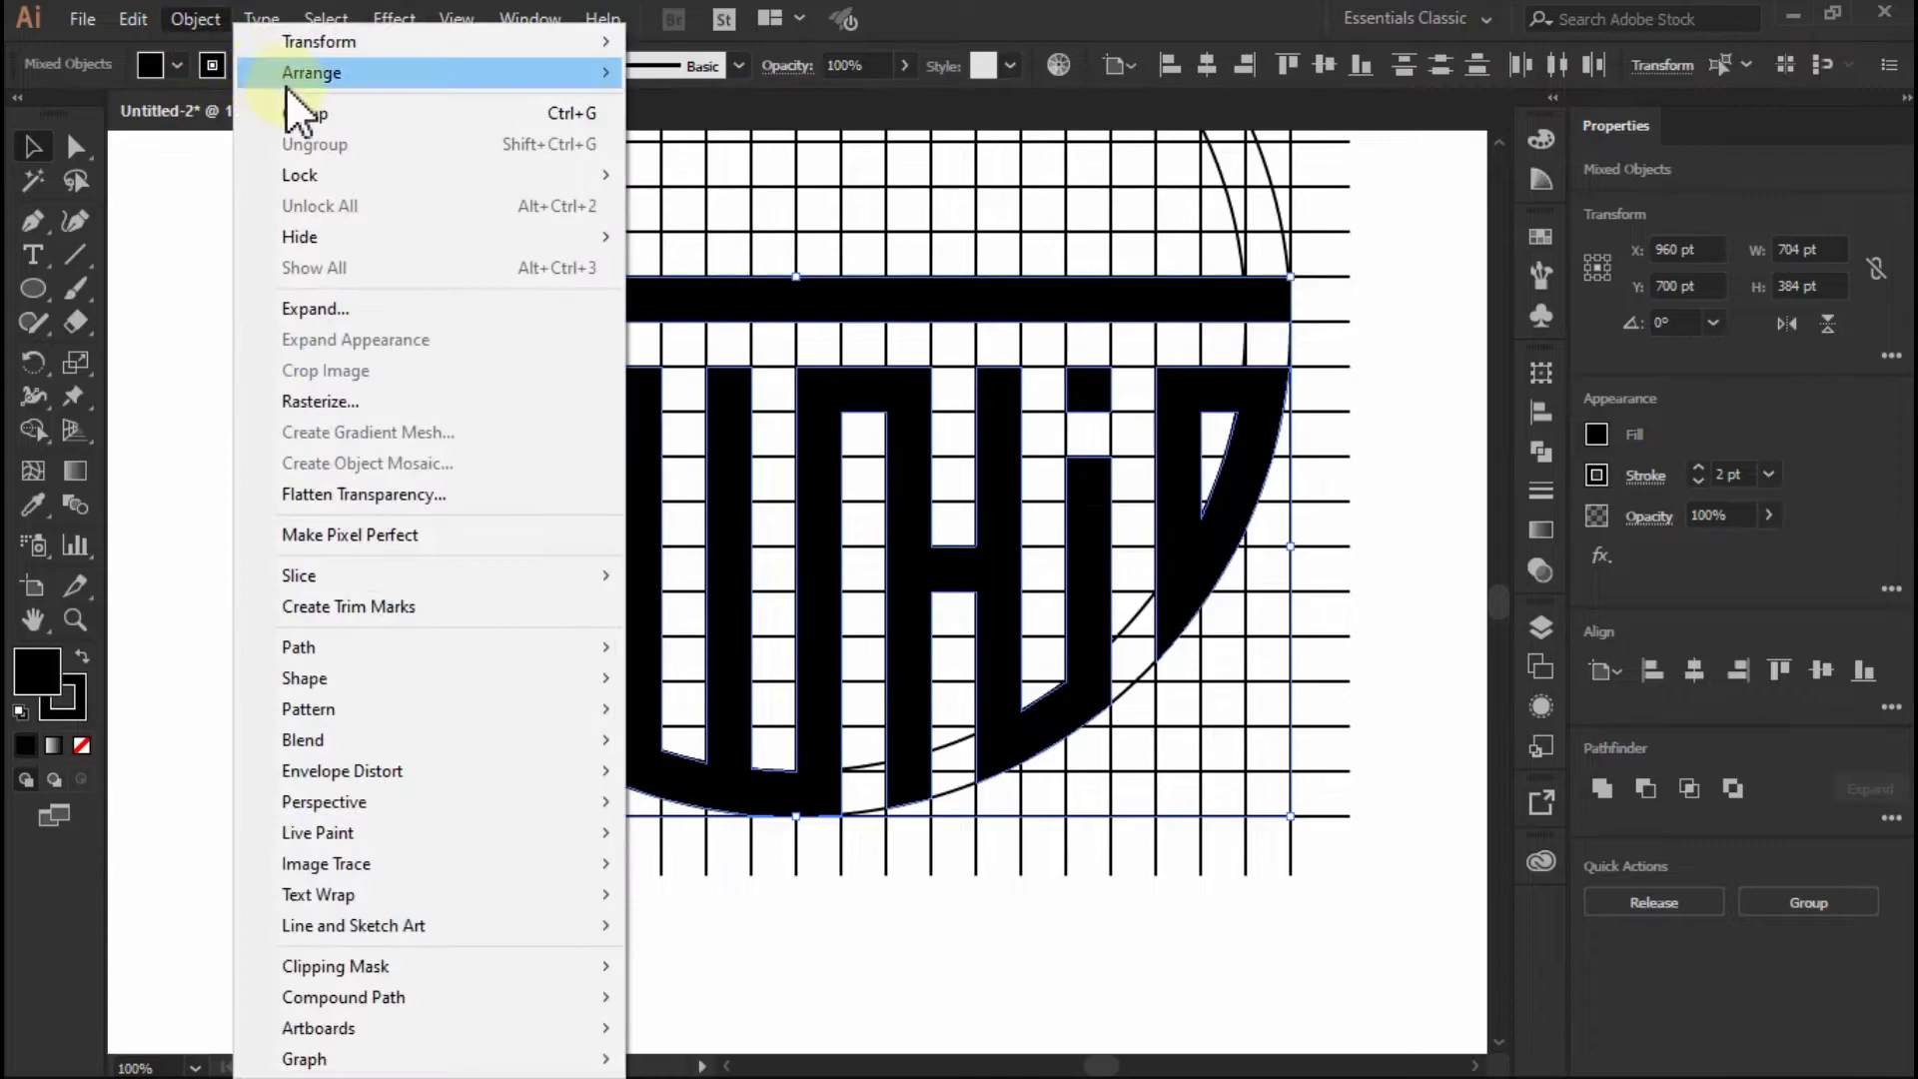
{"action": "left_click", "coordinate": [342, 112]}
Move the lettering group about 840 pt to the left, clear of the grid
{"action": "scroll", "coordinate": [759, 514], "scroll_direction": "down", "scroll_amount": 2}
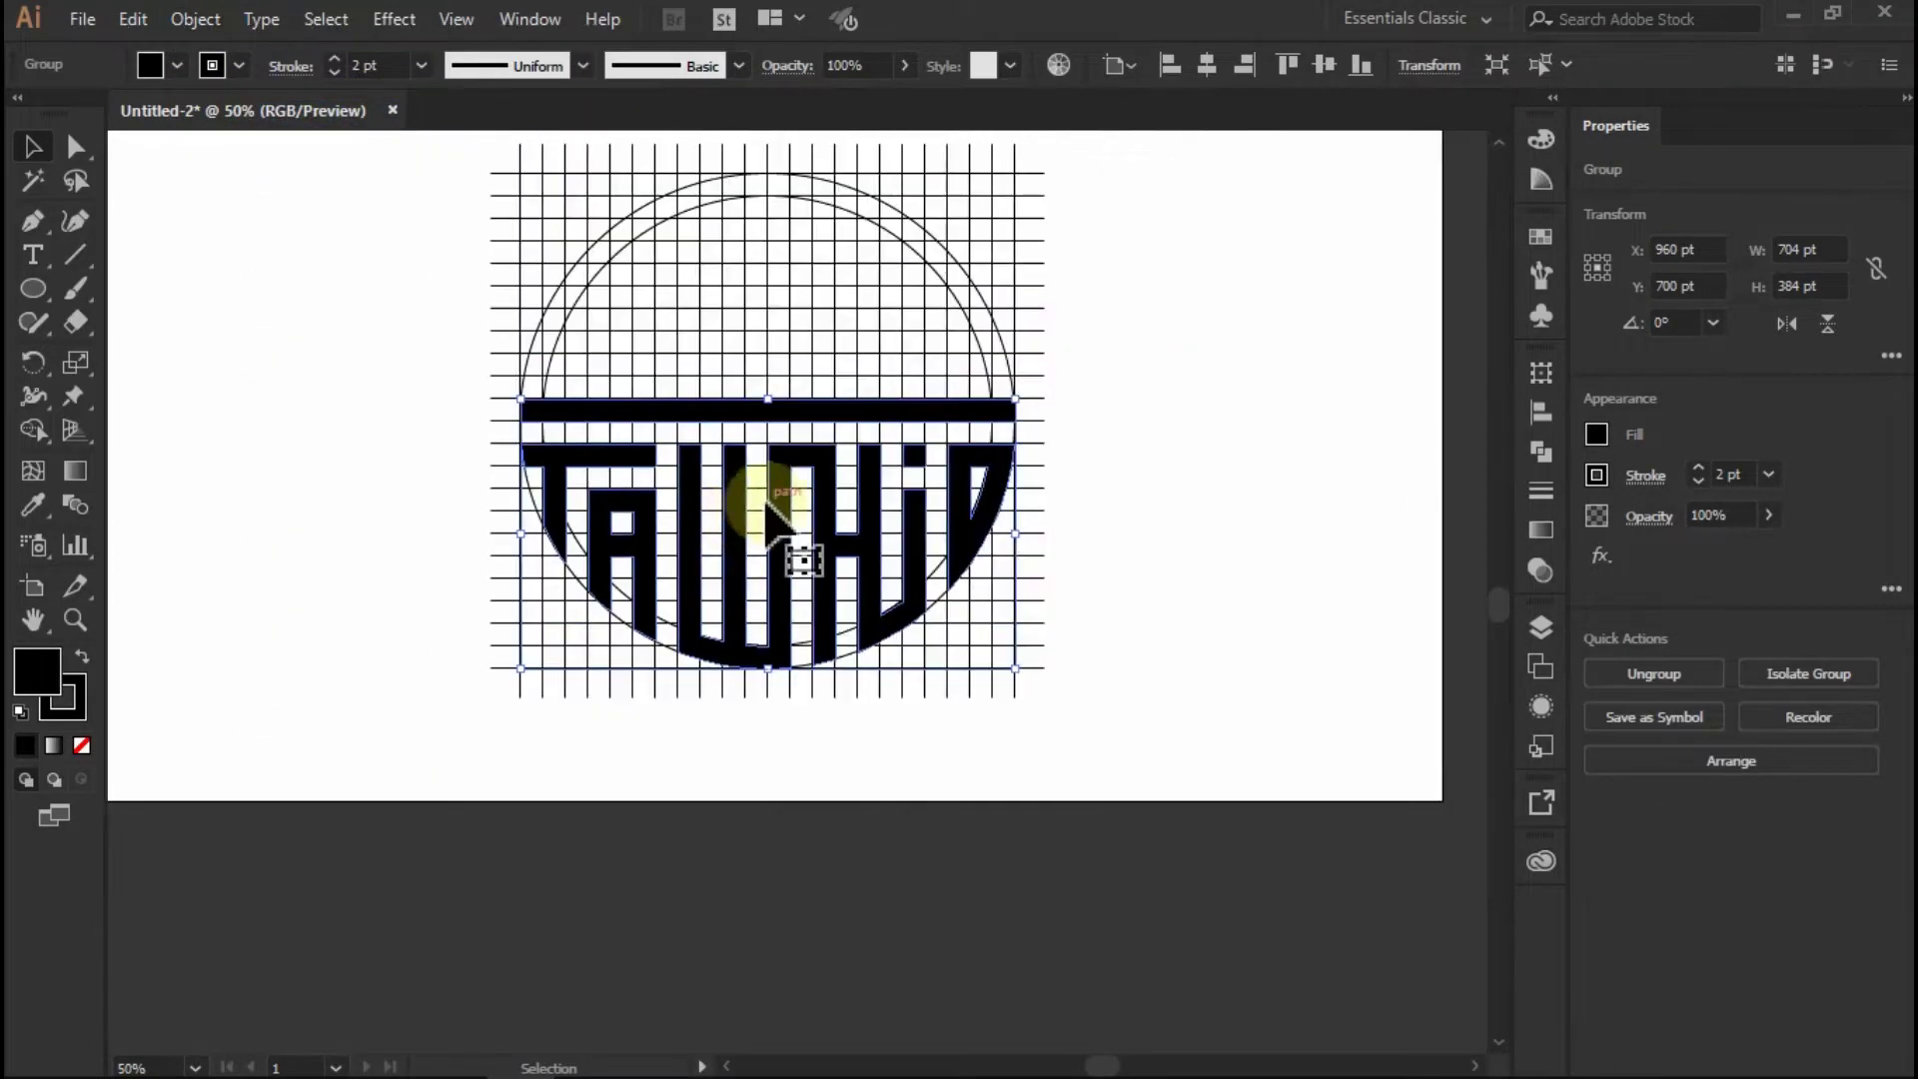
{"action": "left_click_drag", "start_coordinate": [775, 508], "coordinate": [195, 504]}
{"action": "left_click", "coordinate": [535, 685]}
Delete all the leftover grid lines and circle segments from the artboard
{"action": "scroll", "coordinate": [498, 438], "scroll_direction": "down", "scroll_amount": 1}
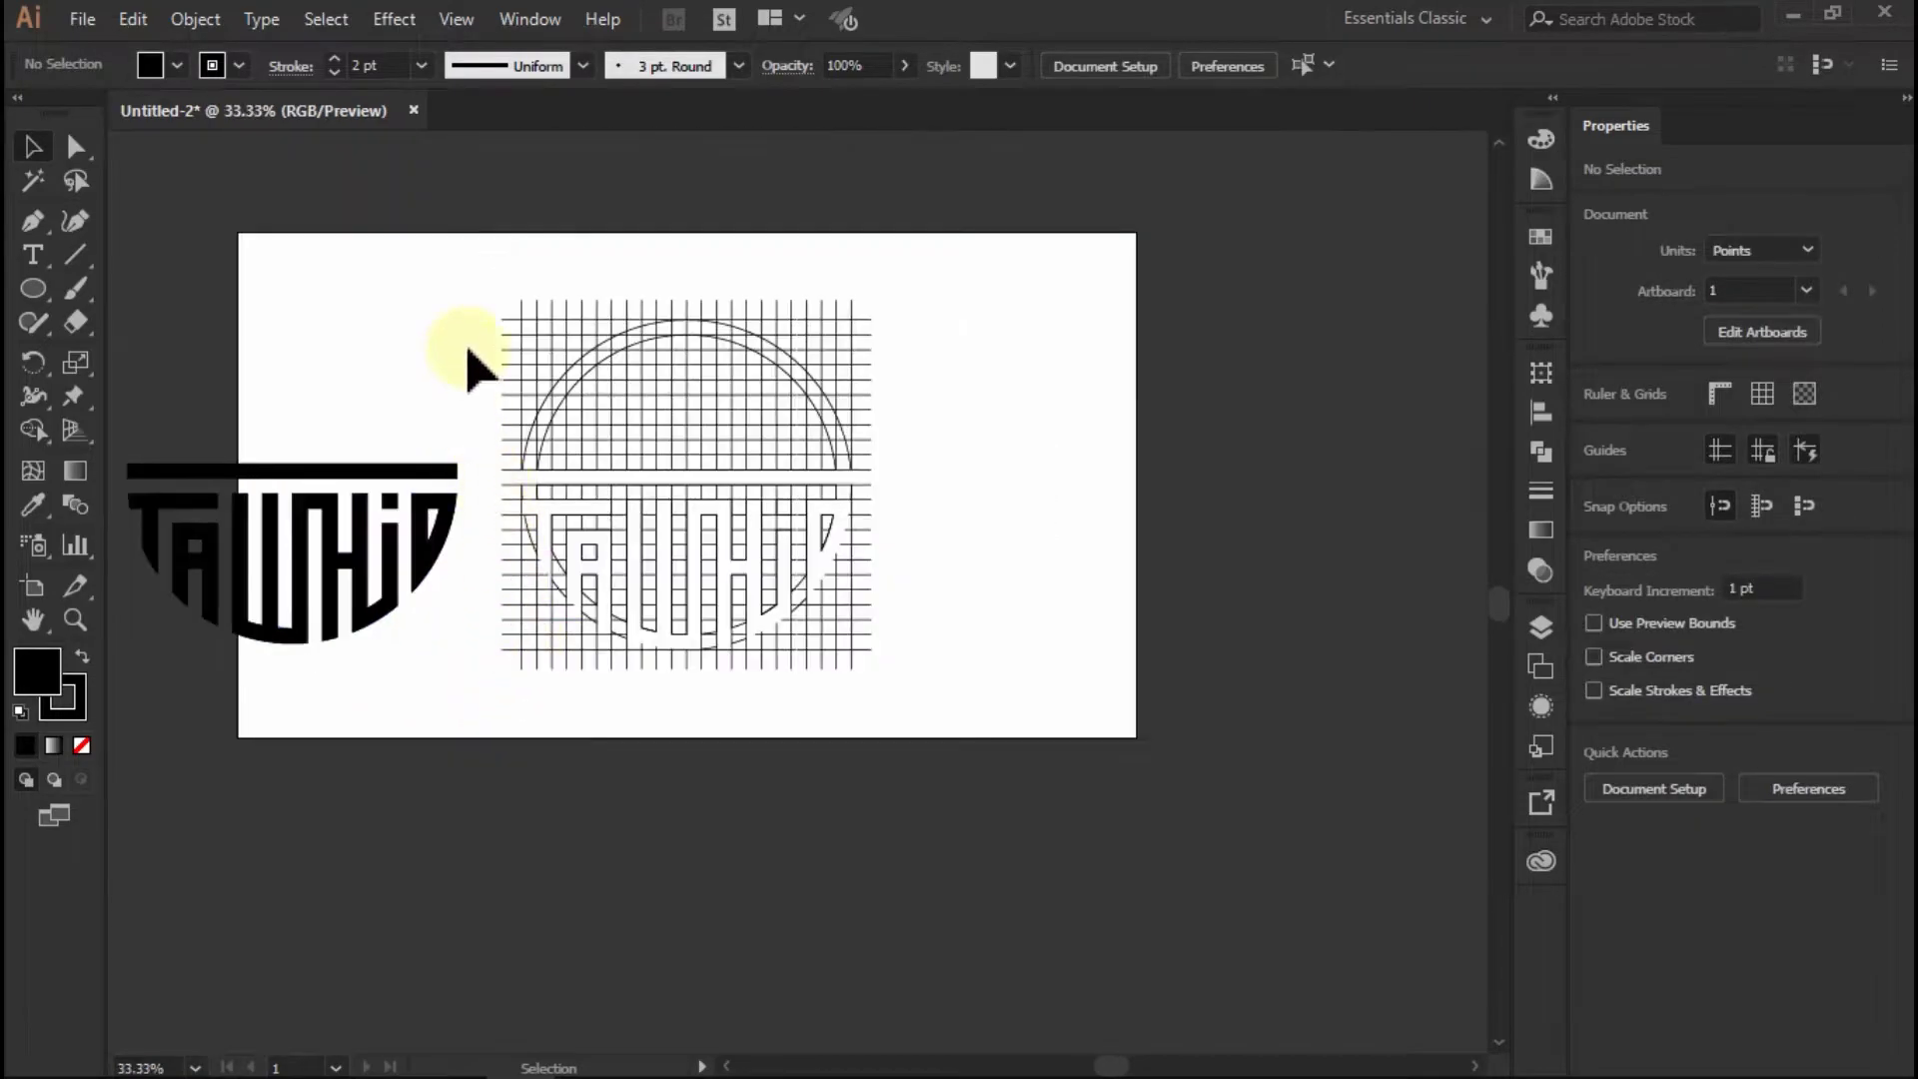
{"action": "left_click_drag", "start_coordinate": [484, 274], "coordinate": [914, 730]}
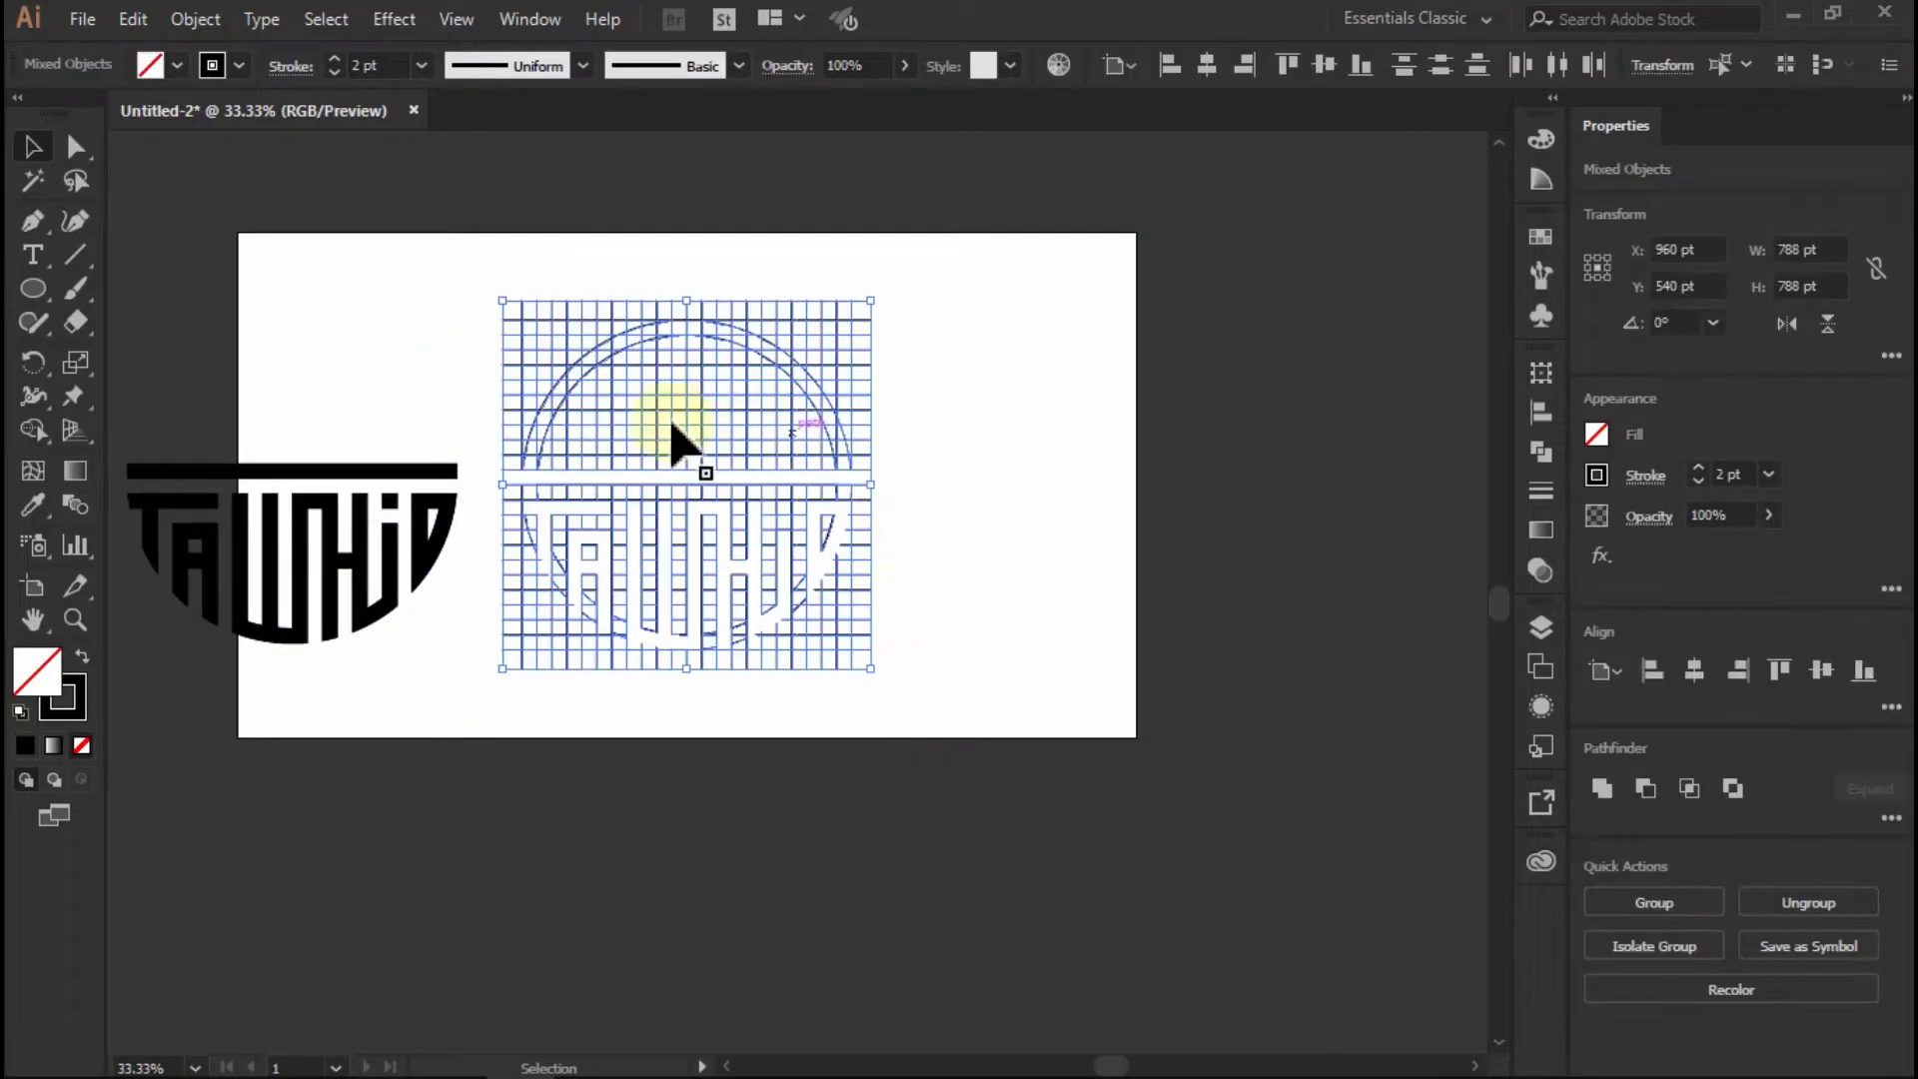
{"action": "left_click", "coordinate": [135, 19]}
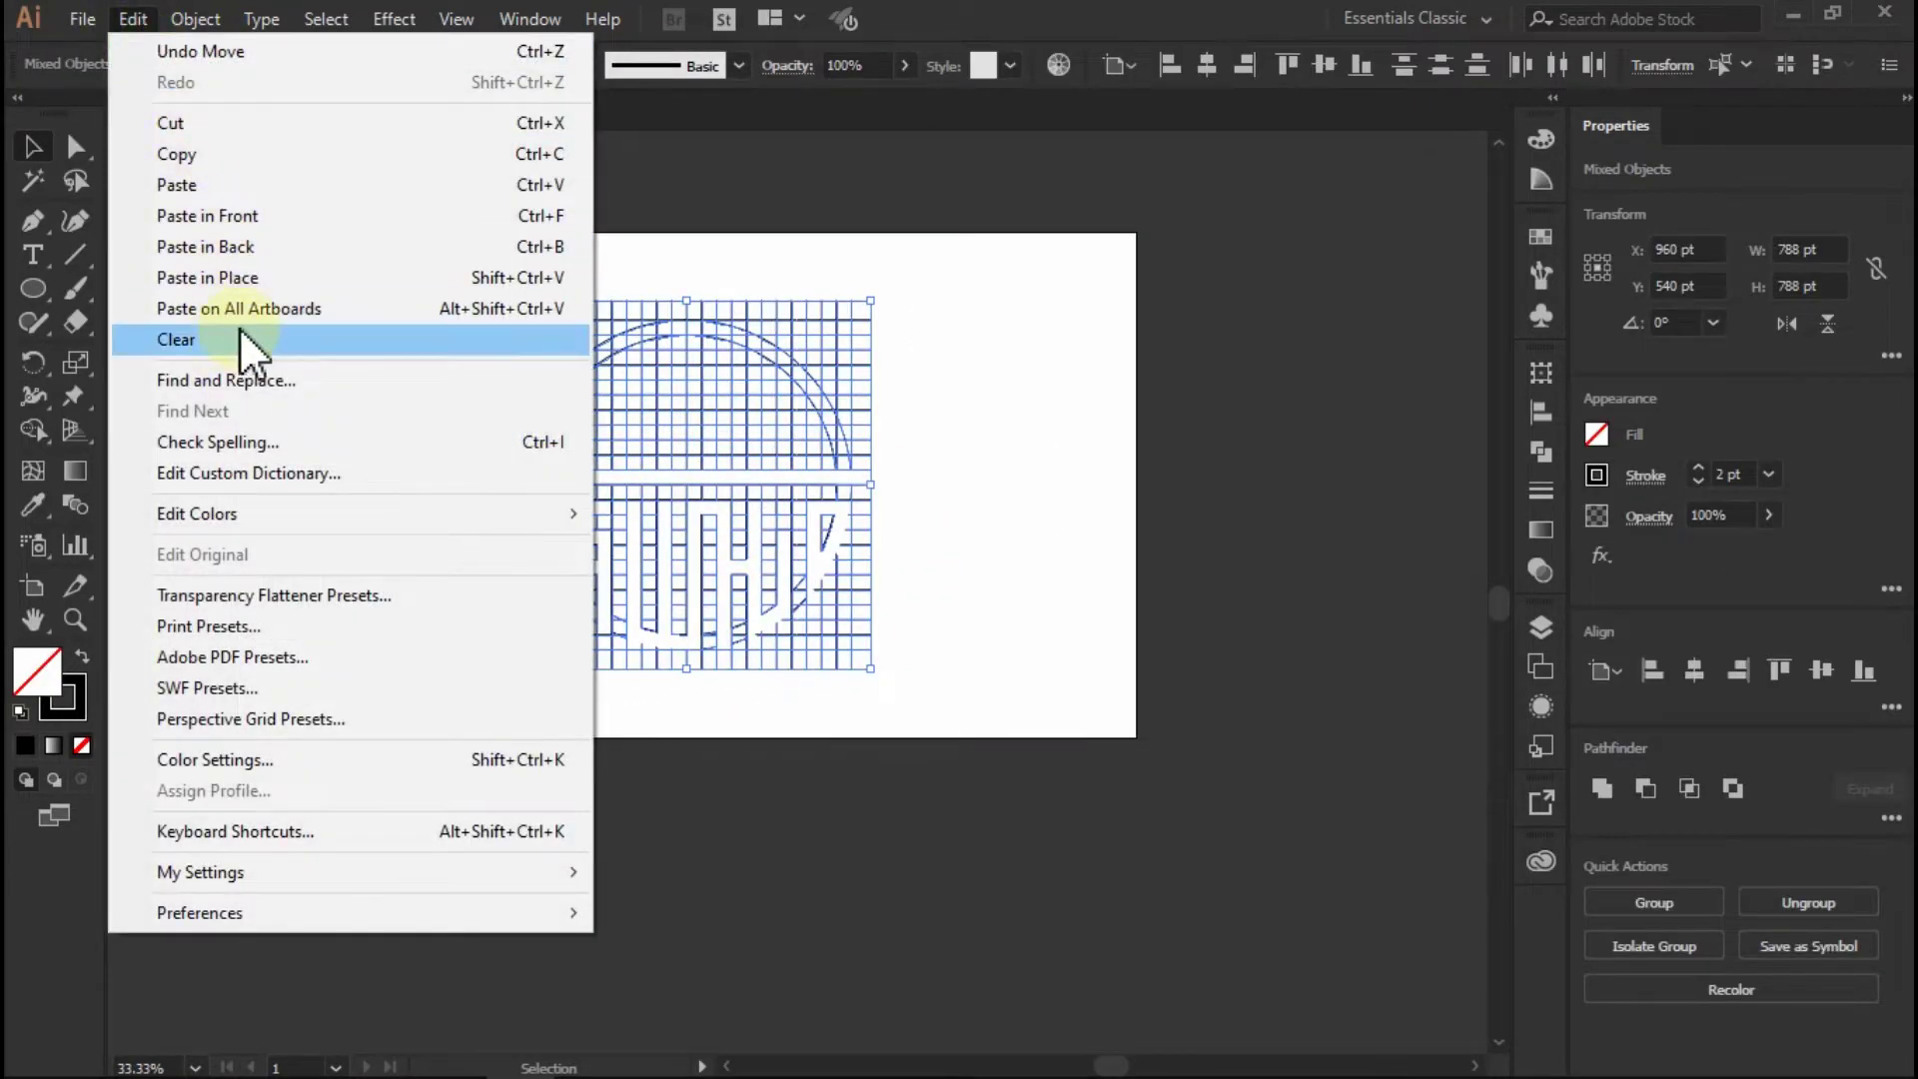
{"action": "left_click", "coordinate": [248, 344]}
Centre the lettering group horizontally on the artboard
{"action": "left_click_drag", "start_coordinate": [416, 410], "coordinate": [336, 501]}
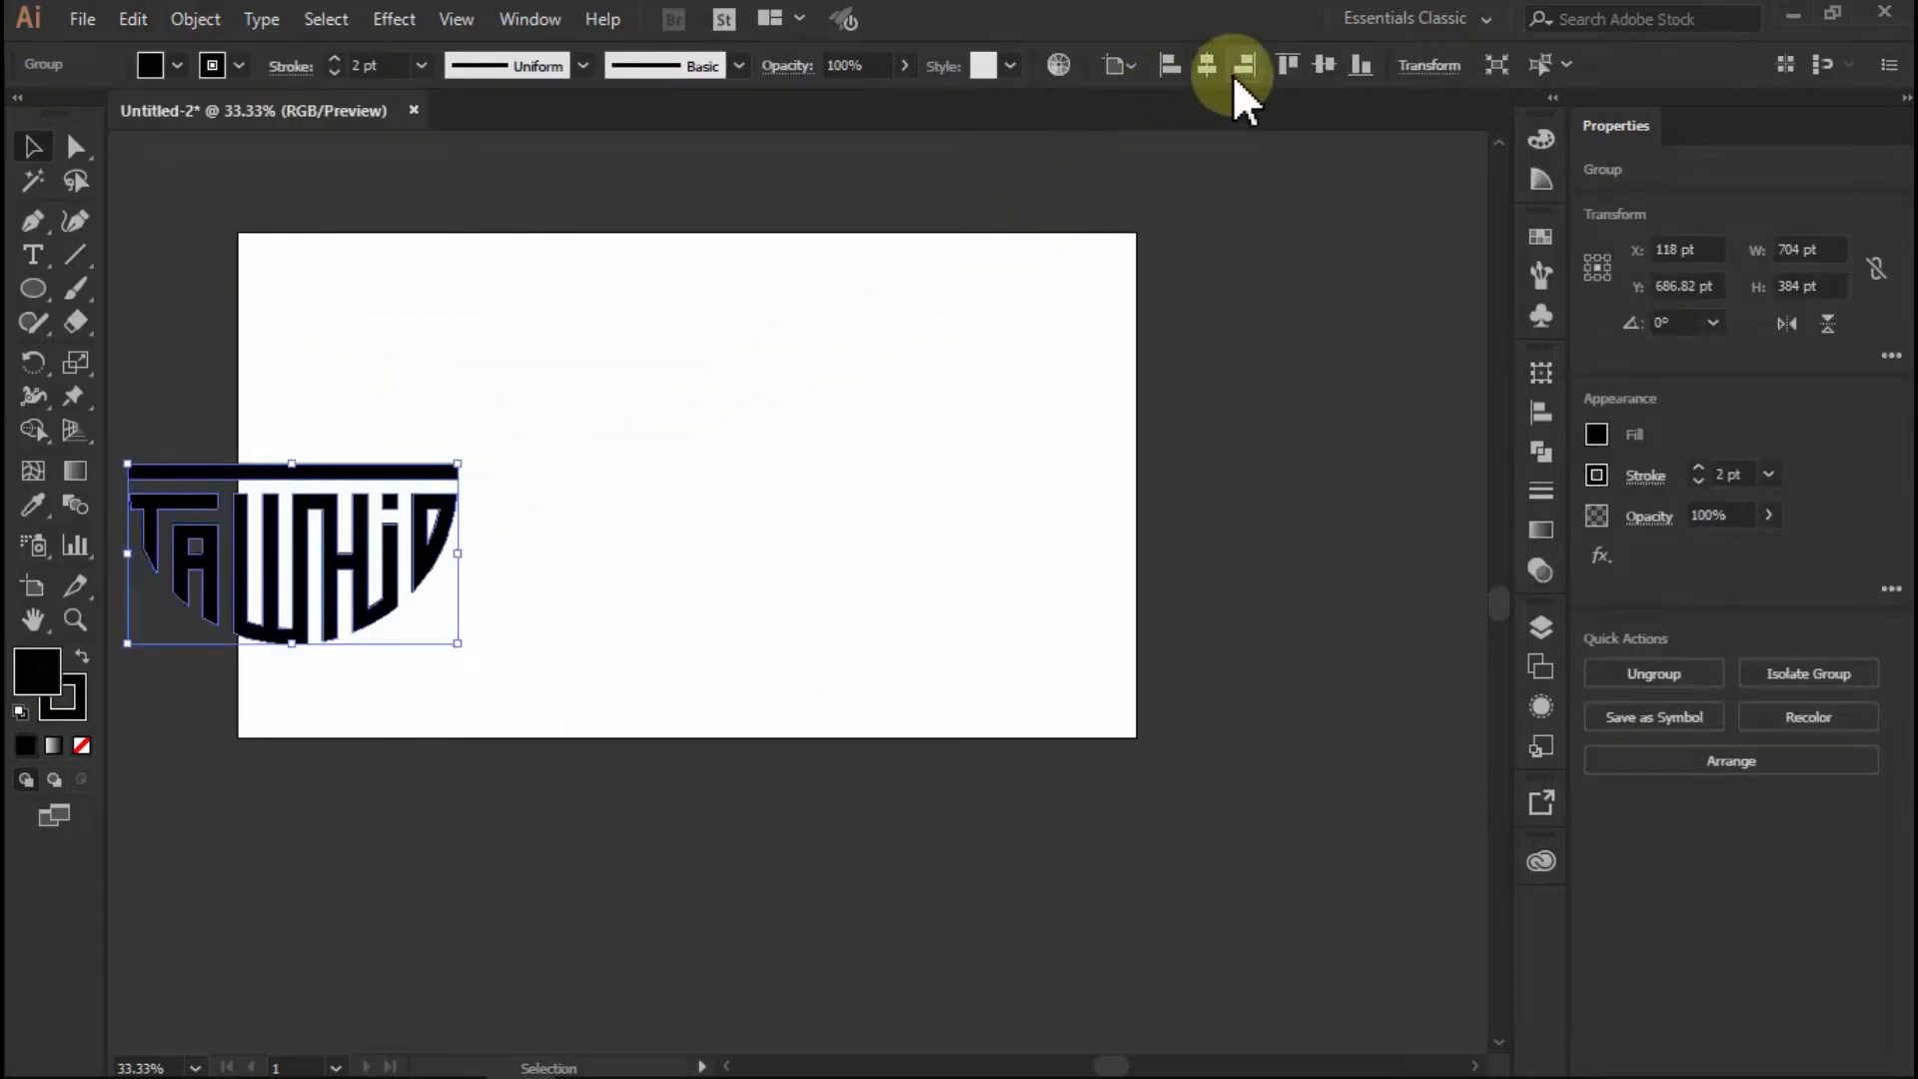
{"action": "left_click", "coordinate": [1246, 66]}
{"action": "left_click", "coordinate": [912, 440]}
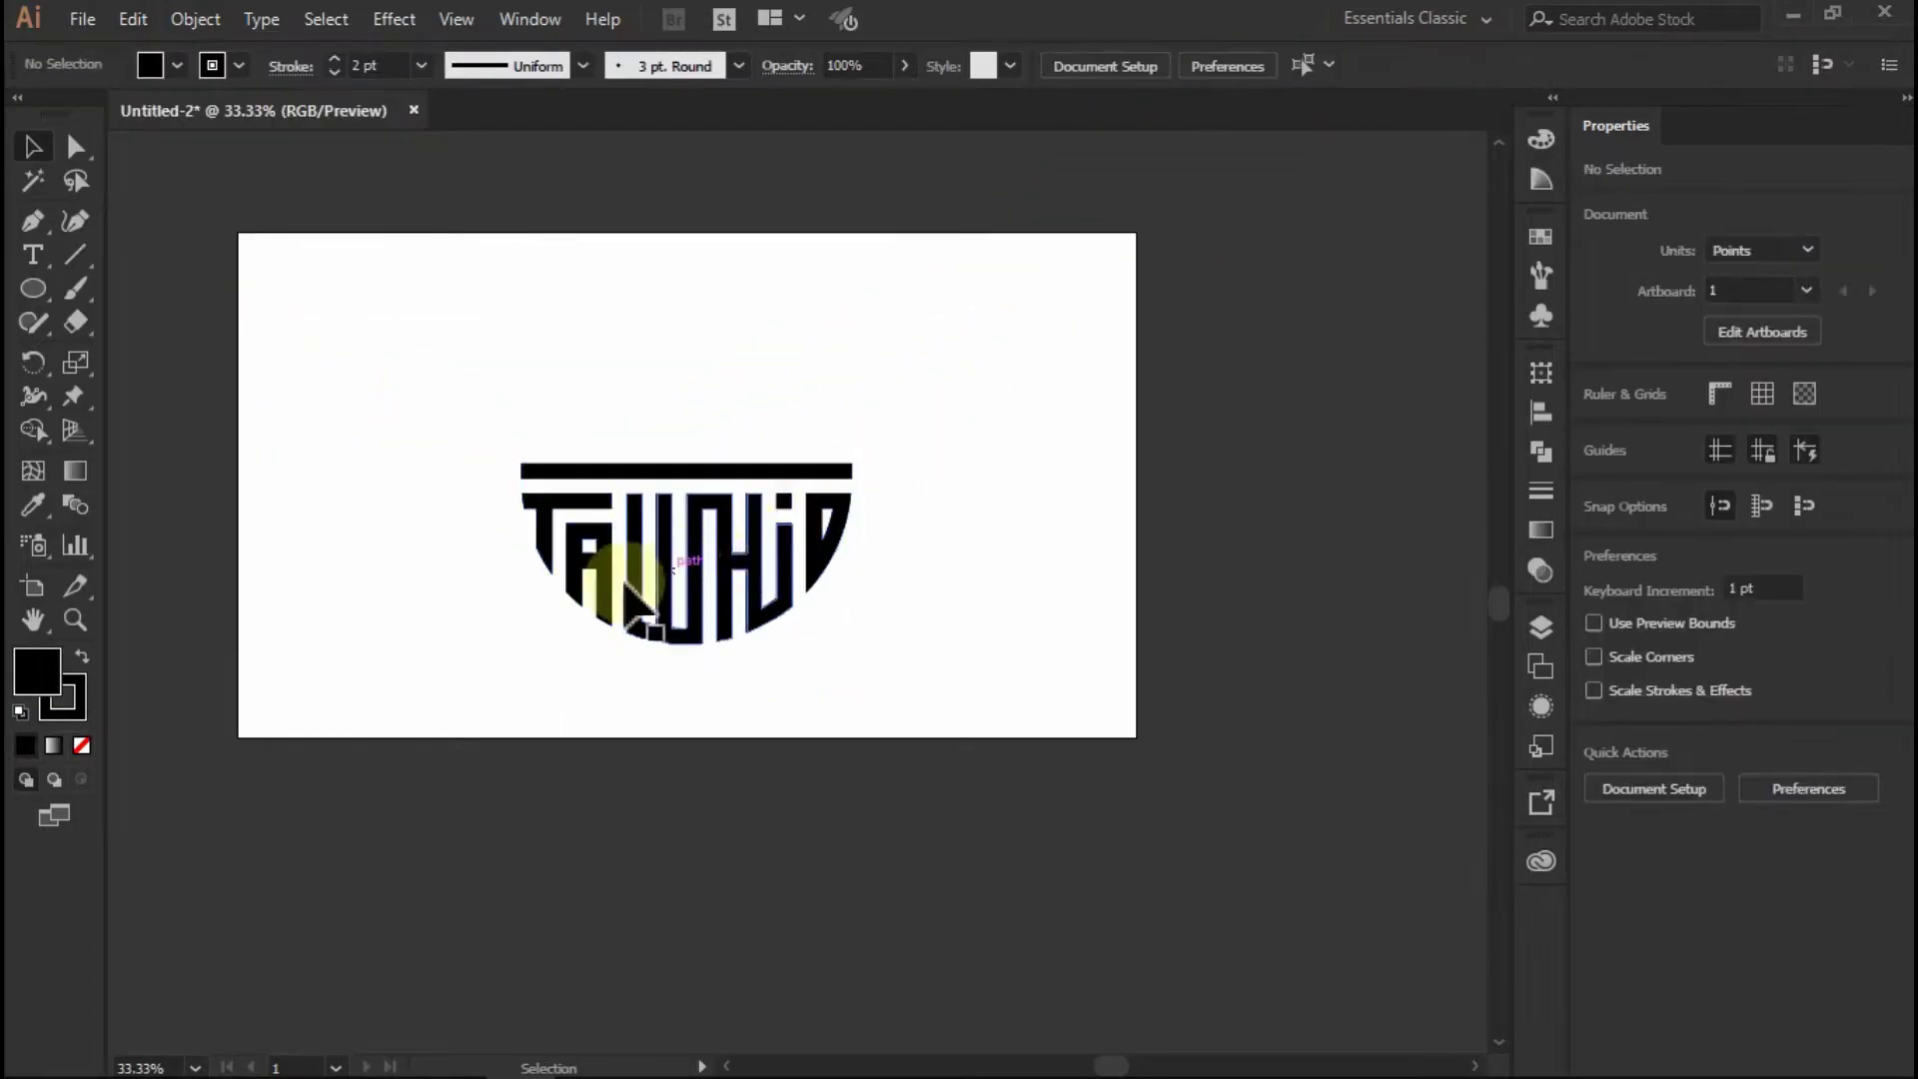
Ungroup the lettering so the bar and the letters are separate objects
{"action": "scroll", "coordinate": [600, 600], "scroll_direction": "up", "scroll_amount": 1}
{"action": "left_click_drag", "start_coordinate": [435, 461], "coordinate": [905, 712]}
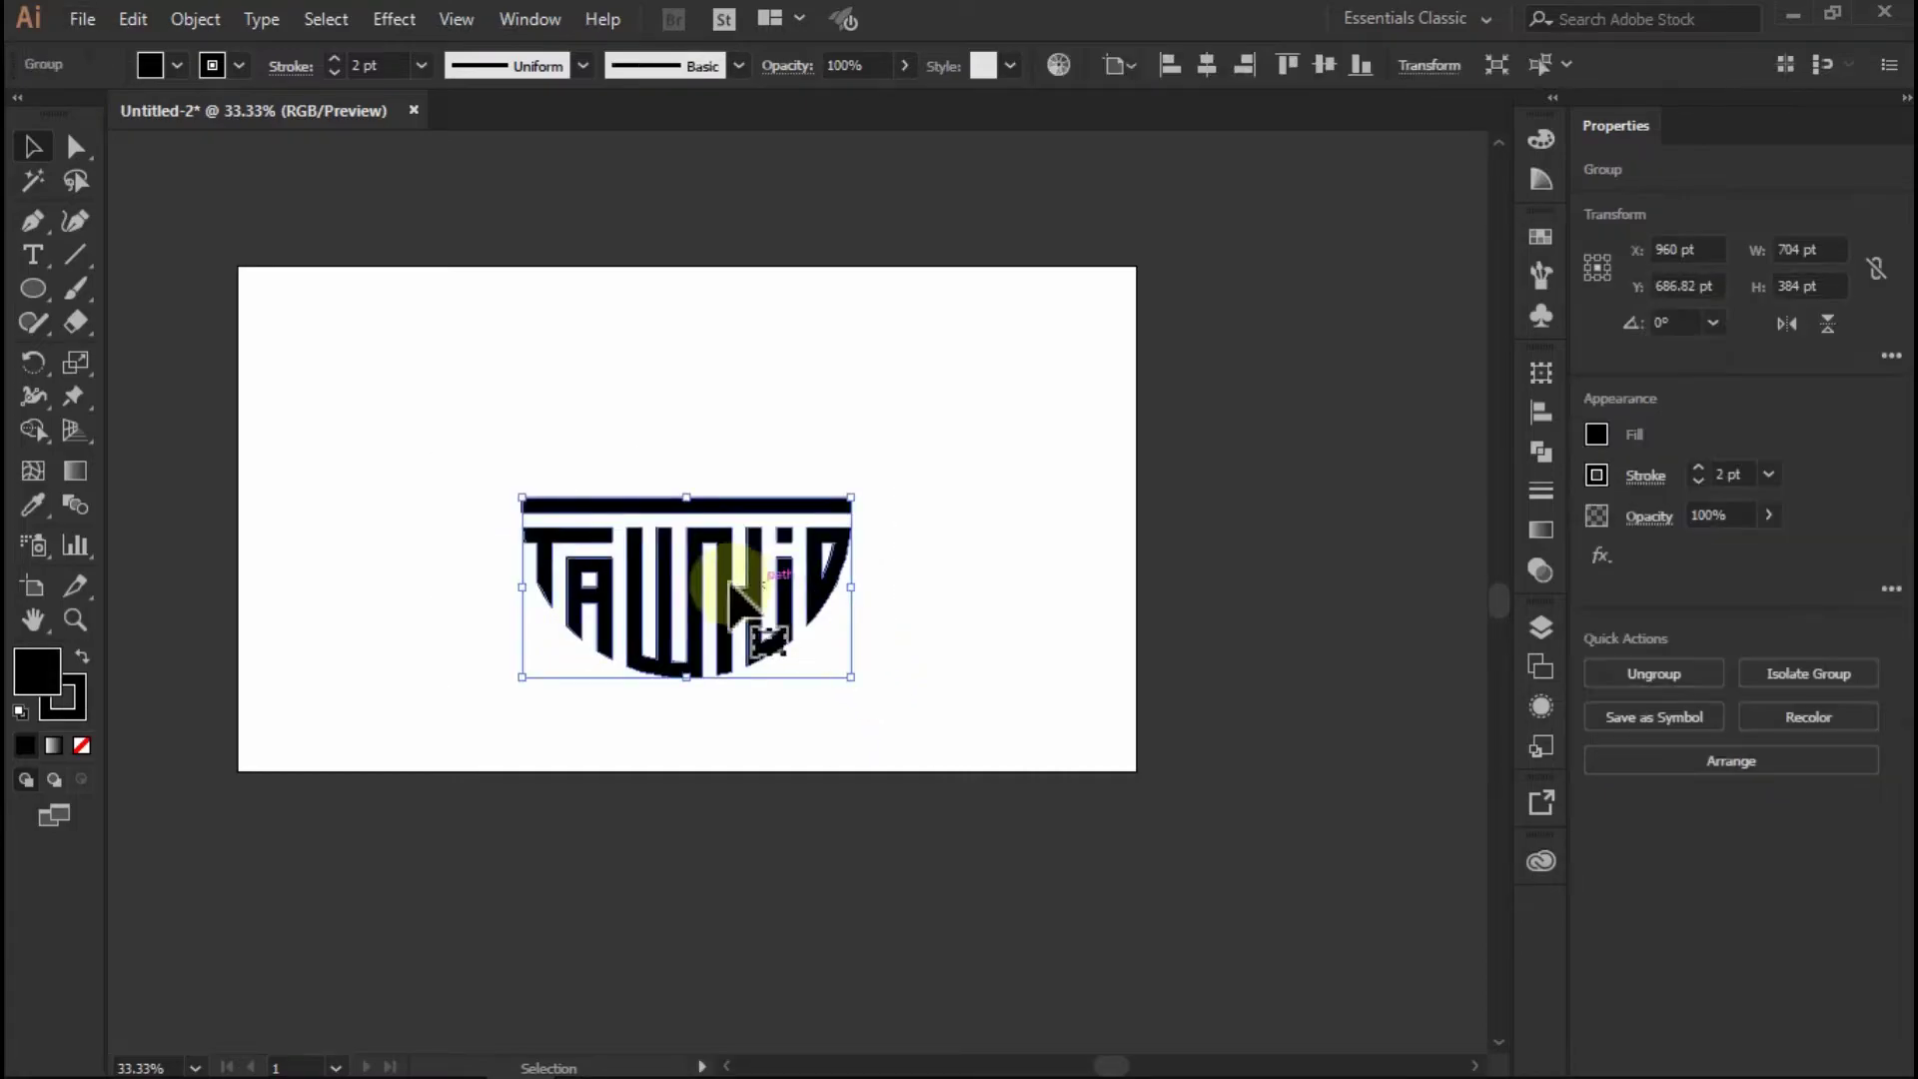
{"action": "left_click", "coordinate": [222, 12]}
{"action": "left_click", "coordinate": [387, 142]}
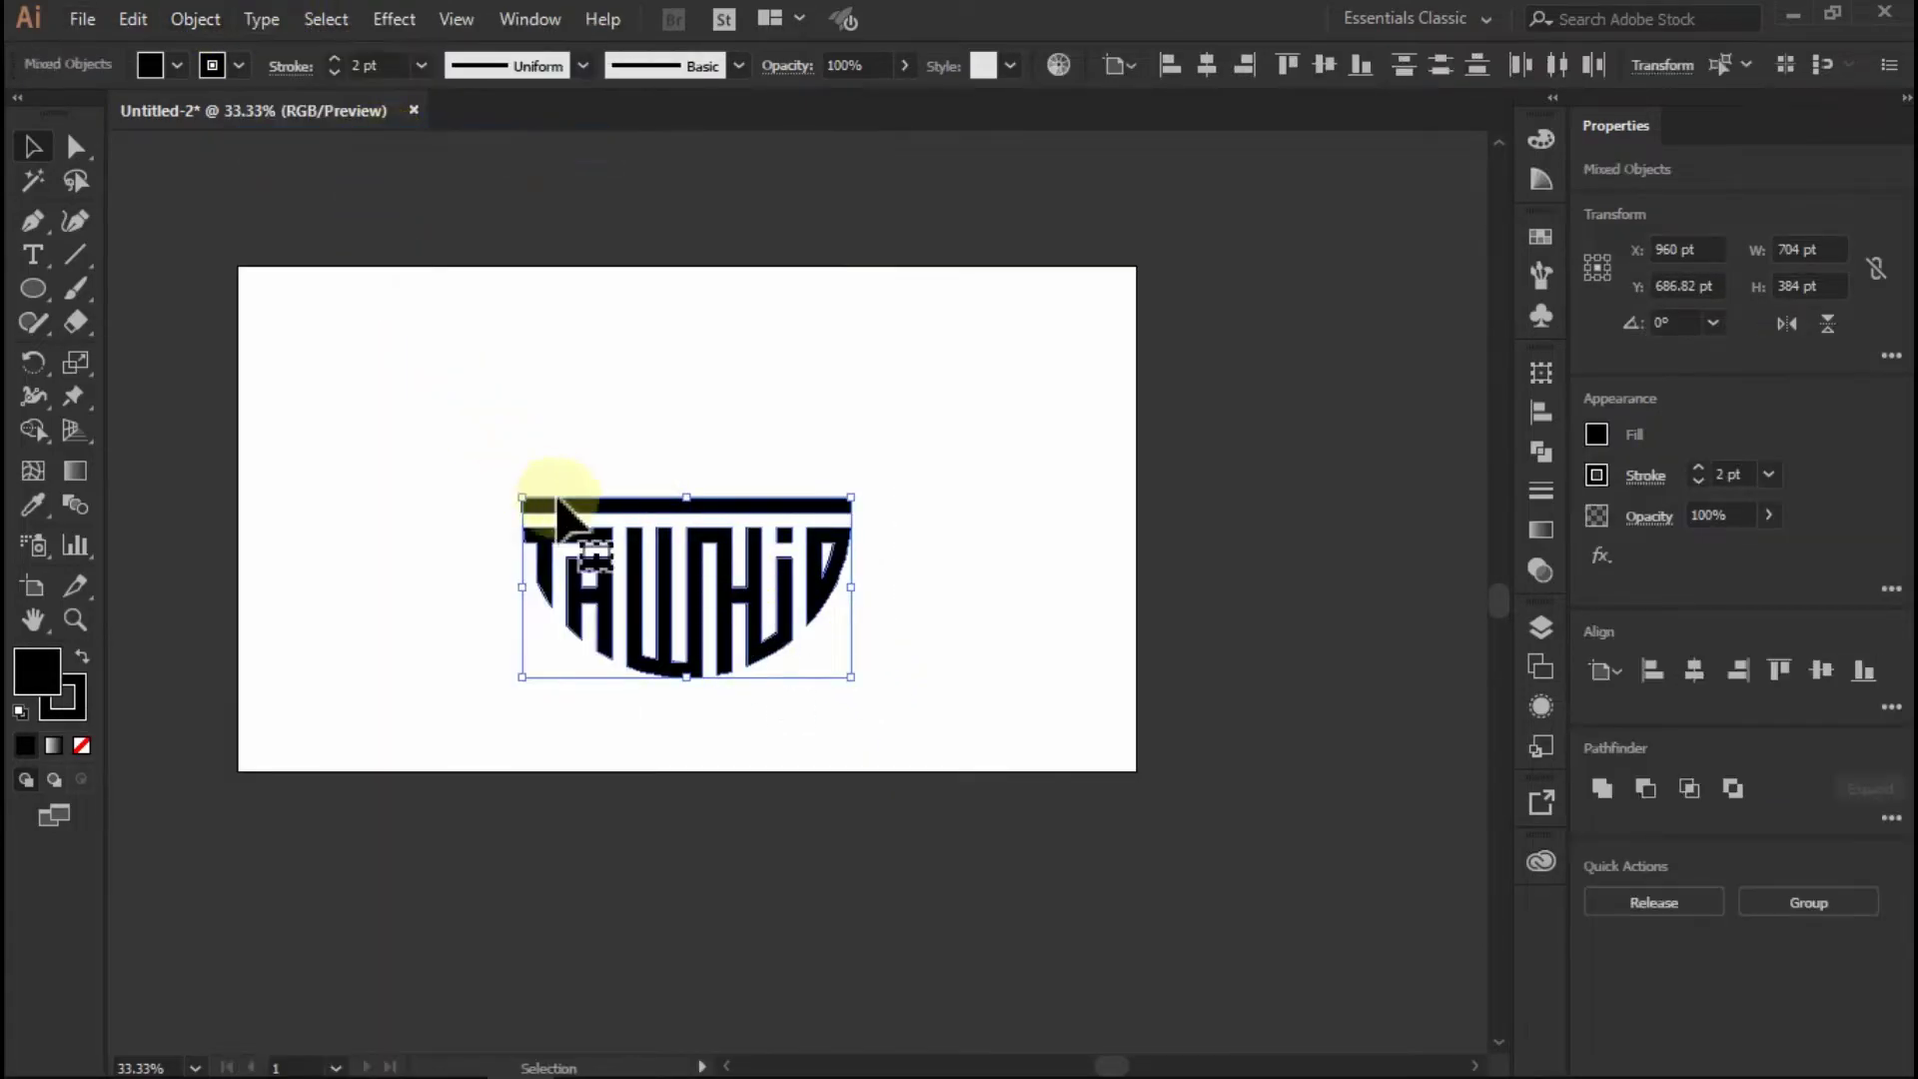
{"action": "key", "text": "ctrl+="}
{"action": "left_click", "coordinate": [383, 611]}
Select only the letters below the bar and create a reflected copy across the horizontal axis
{"action": "left_click_drag", "start_coordinate": [402, 456], "coordinate": [986, 721]}
{"action": "scroll", "coordinate": [985, 721], "scroll_direction": "up", "scroll_amount": 1}
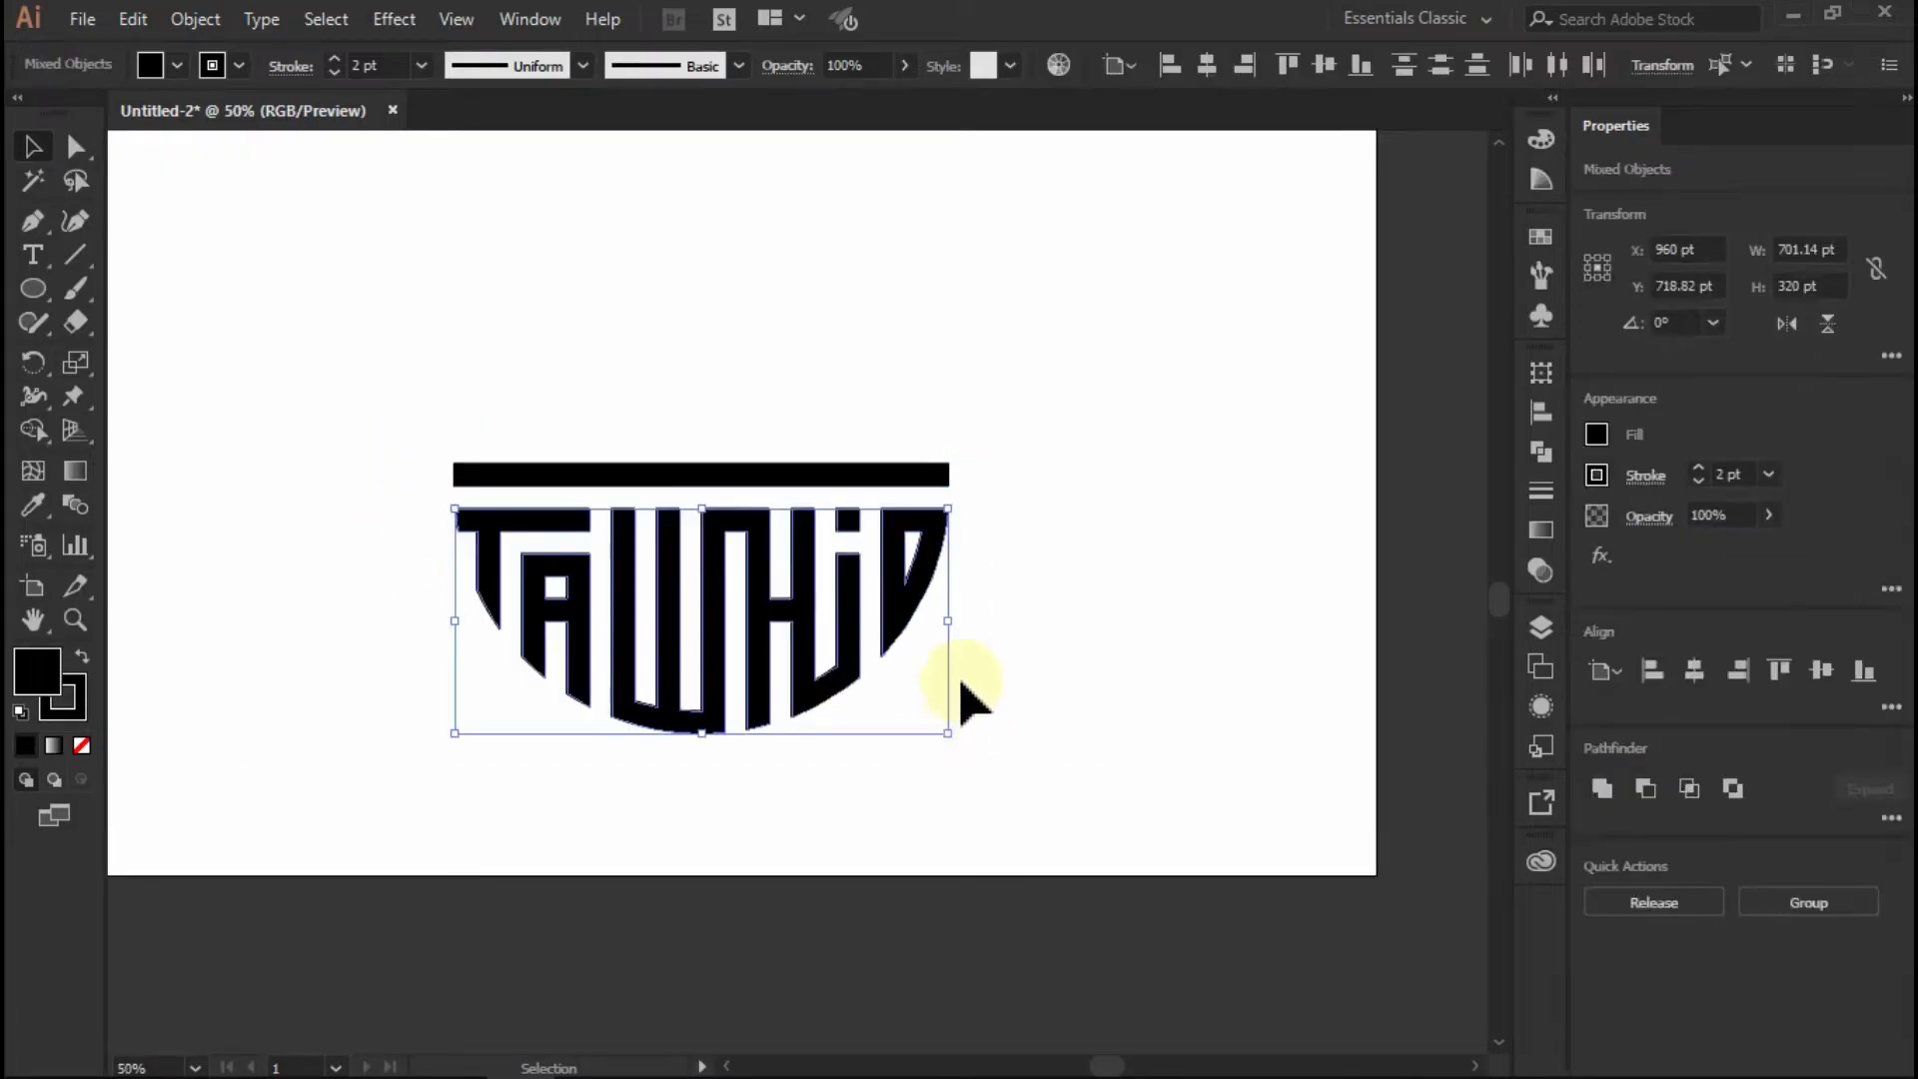
{"action": "left_click_drag", "start_coordinate": [724, 624], "coordinate": [907, 682]}
{"action": "key", "text": "ctrl+z"}
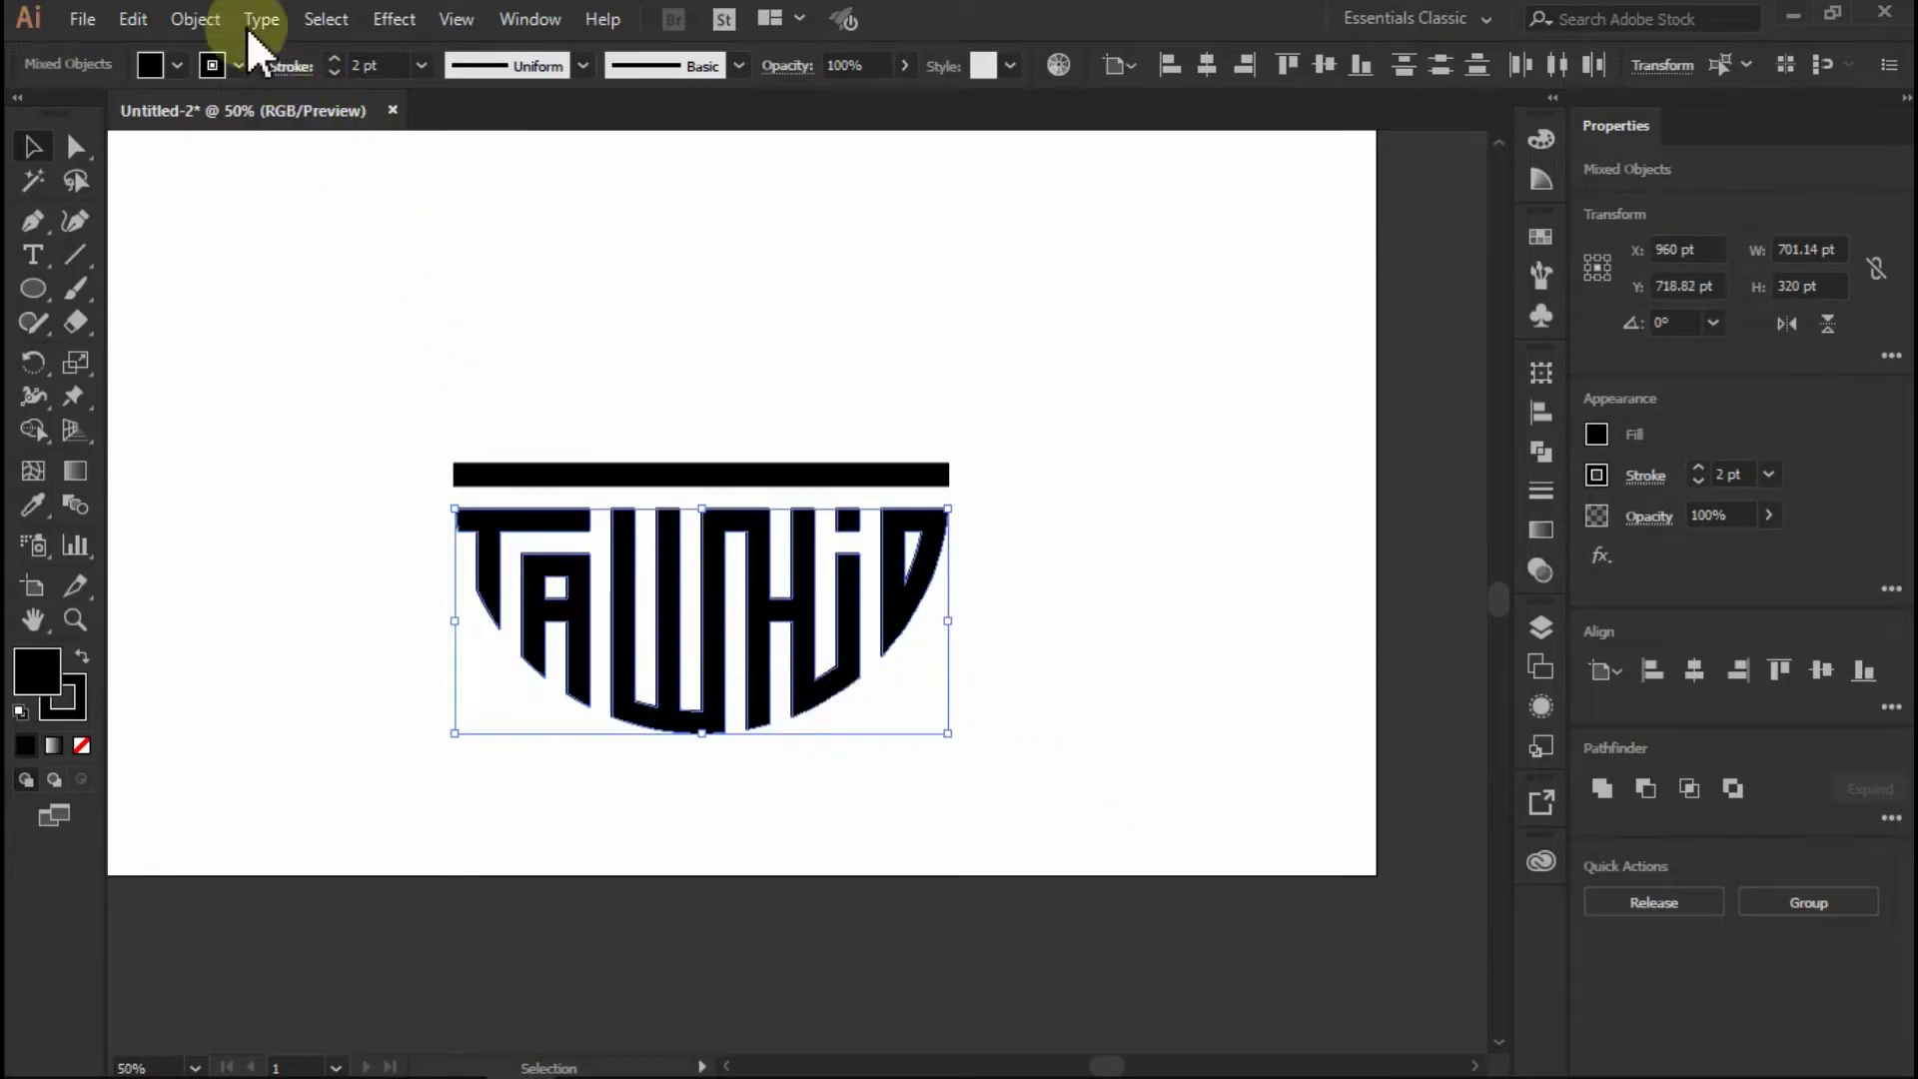
{"action": "left_click", "coordinate": [195, 19]}
{"action": "mouse_move", "coordinate": [464, 45]}
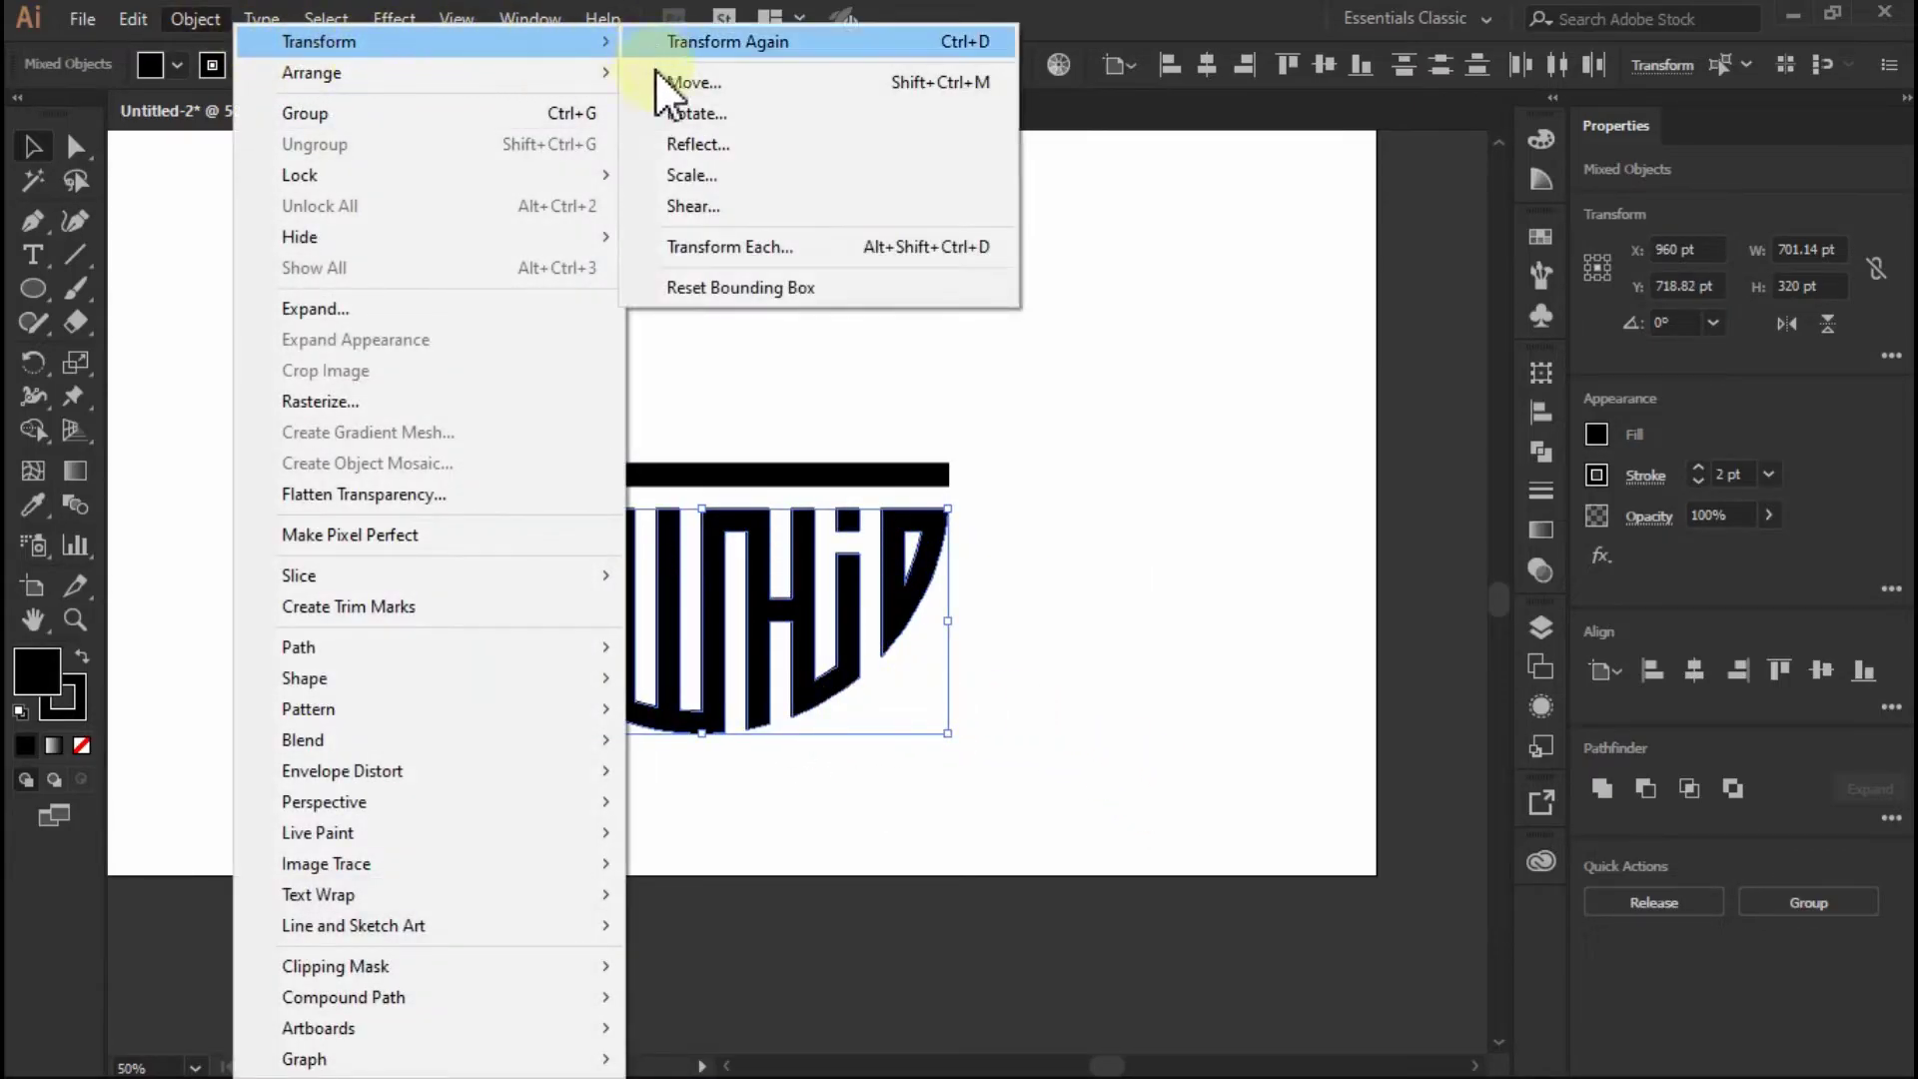
{"action": "left_click", "coordinate": [759, 144]}
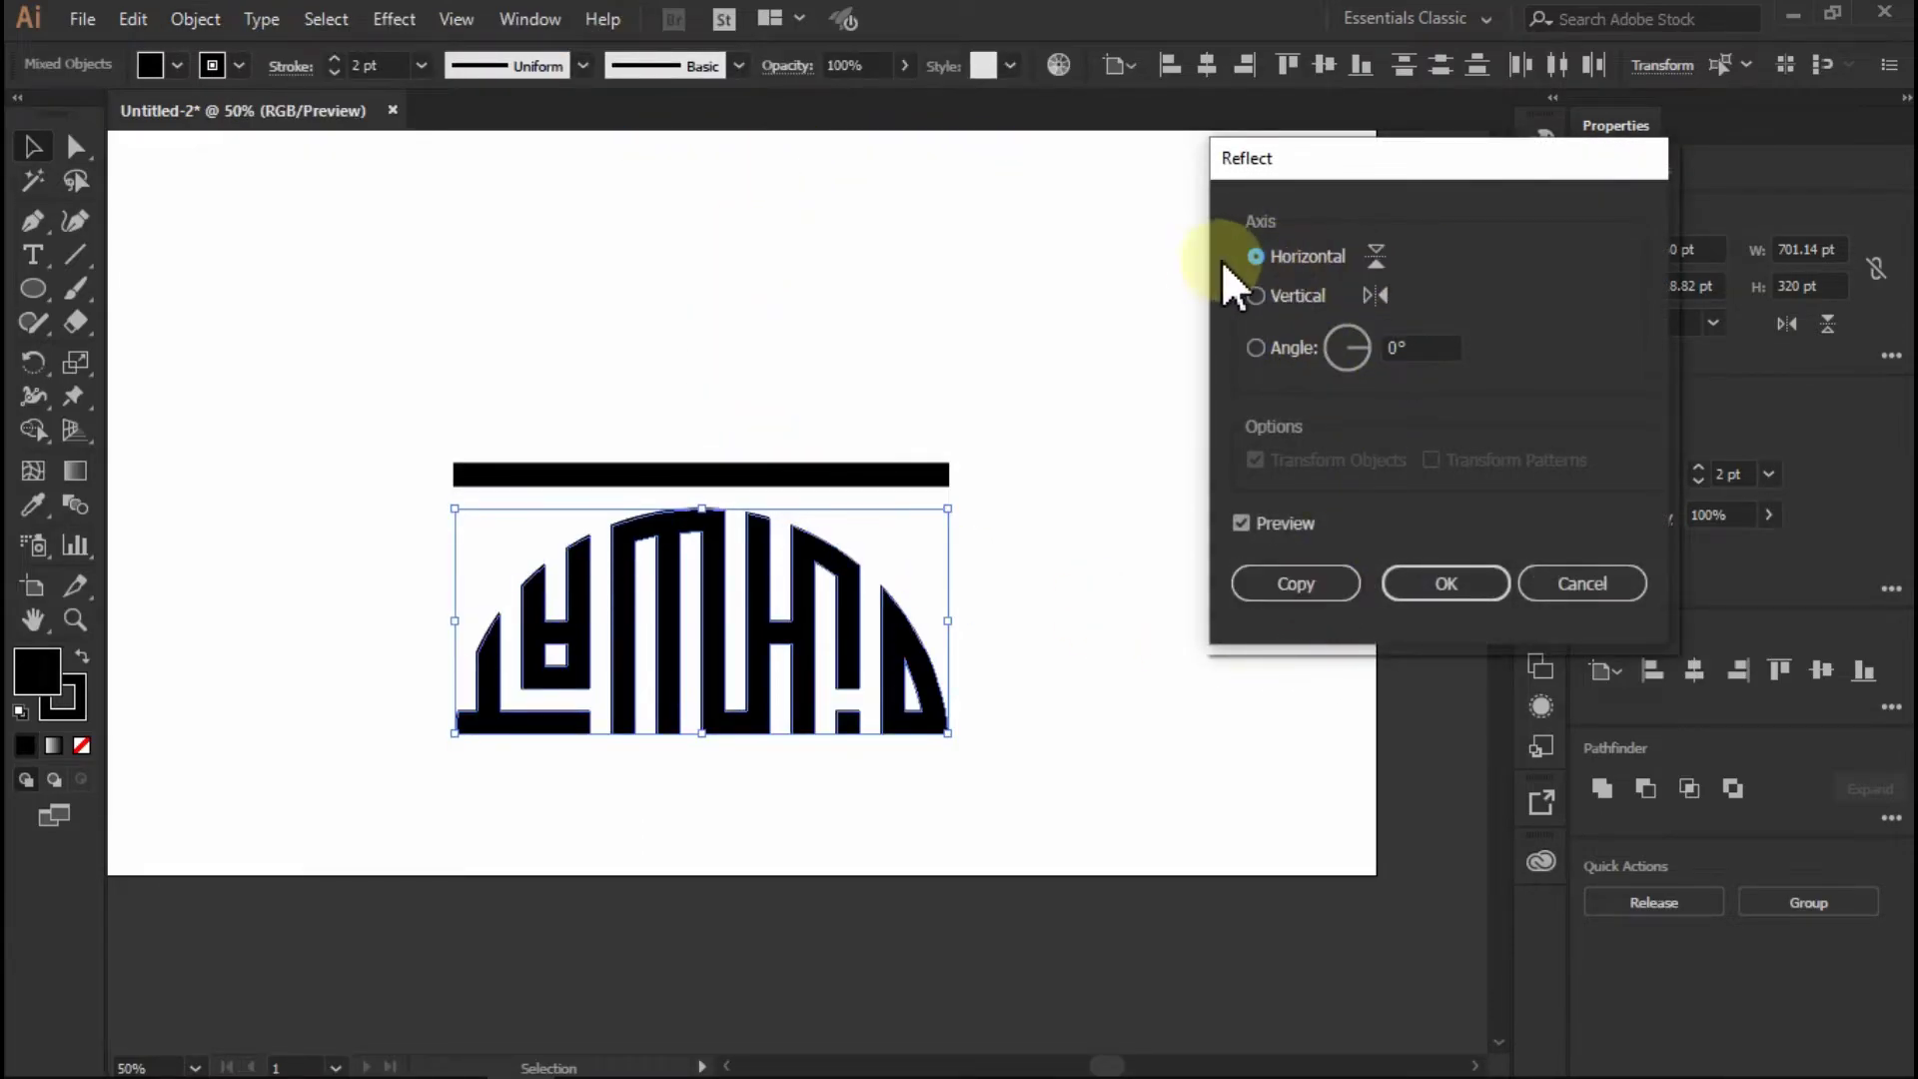
{"action": "left_click", "coordinate": [1309, 594]}
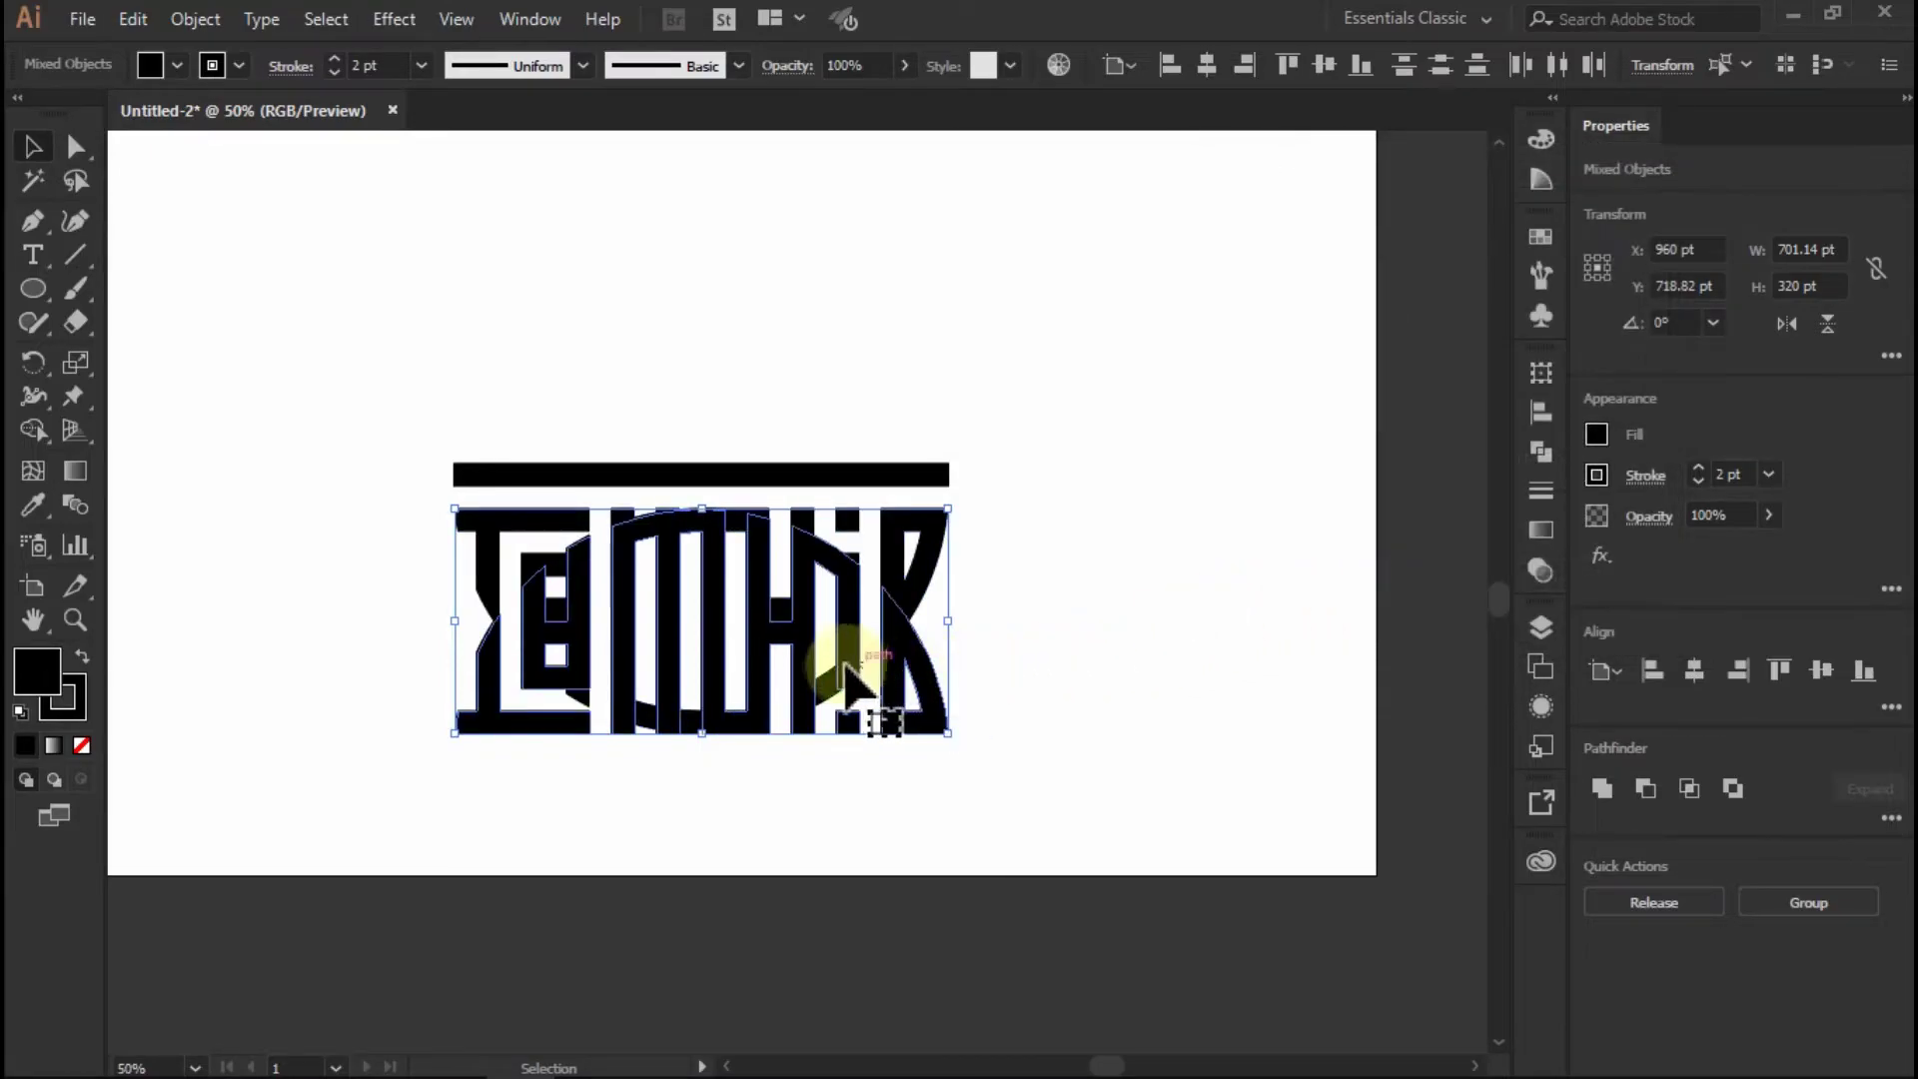
Move the reflected letters straight up above the bar to form the circle's upper half
{"action": "left_click_drag", "start_coordinate": [802, 676], "coordinate": [783, 381]}
{"action": "left_click", "coordinate": [1058, 489]}
{"action": "key", "text": "ctrl+minus"}
{"action": "key", "text": "ctrl+minus"}
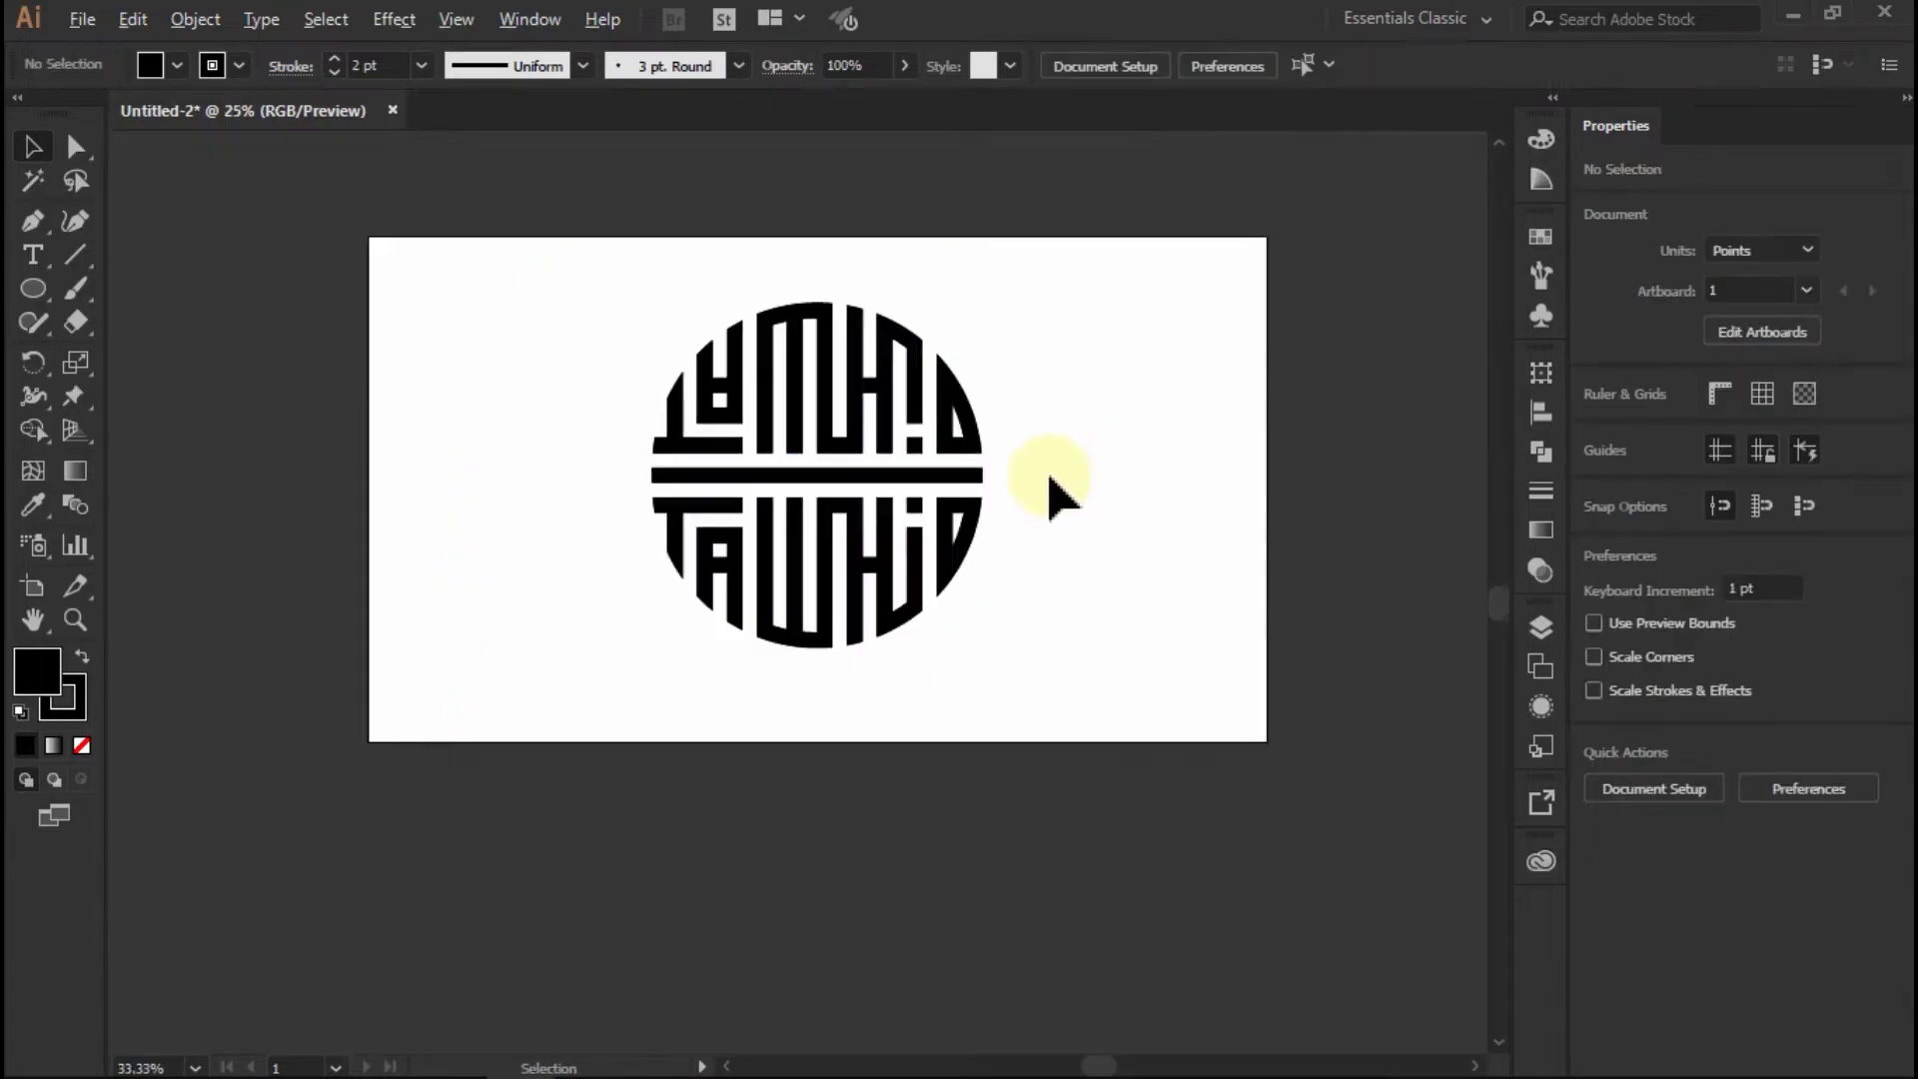
Select the bar with both halves of the lettering and group them into one logo
{"action": "scroll", "coordinate": [938, 489], "scroll_direction": "up", "scroll_amount": 2}
{"action": "scroll", "coordinate": [1004, 689], "scroll_direction": "up", "scroll_amount": 1}
{"action": "scroll", "coordinate": [941, 590], "scroll_direction": "up", "scroll_amount": 3}
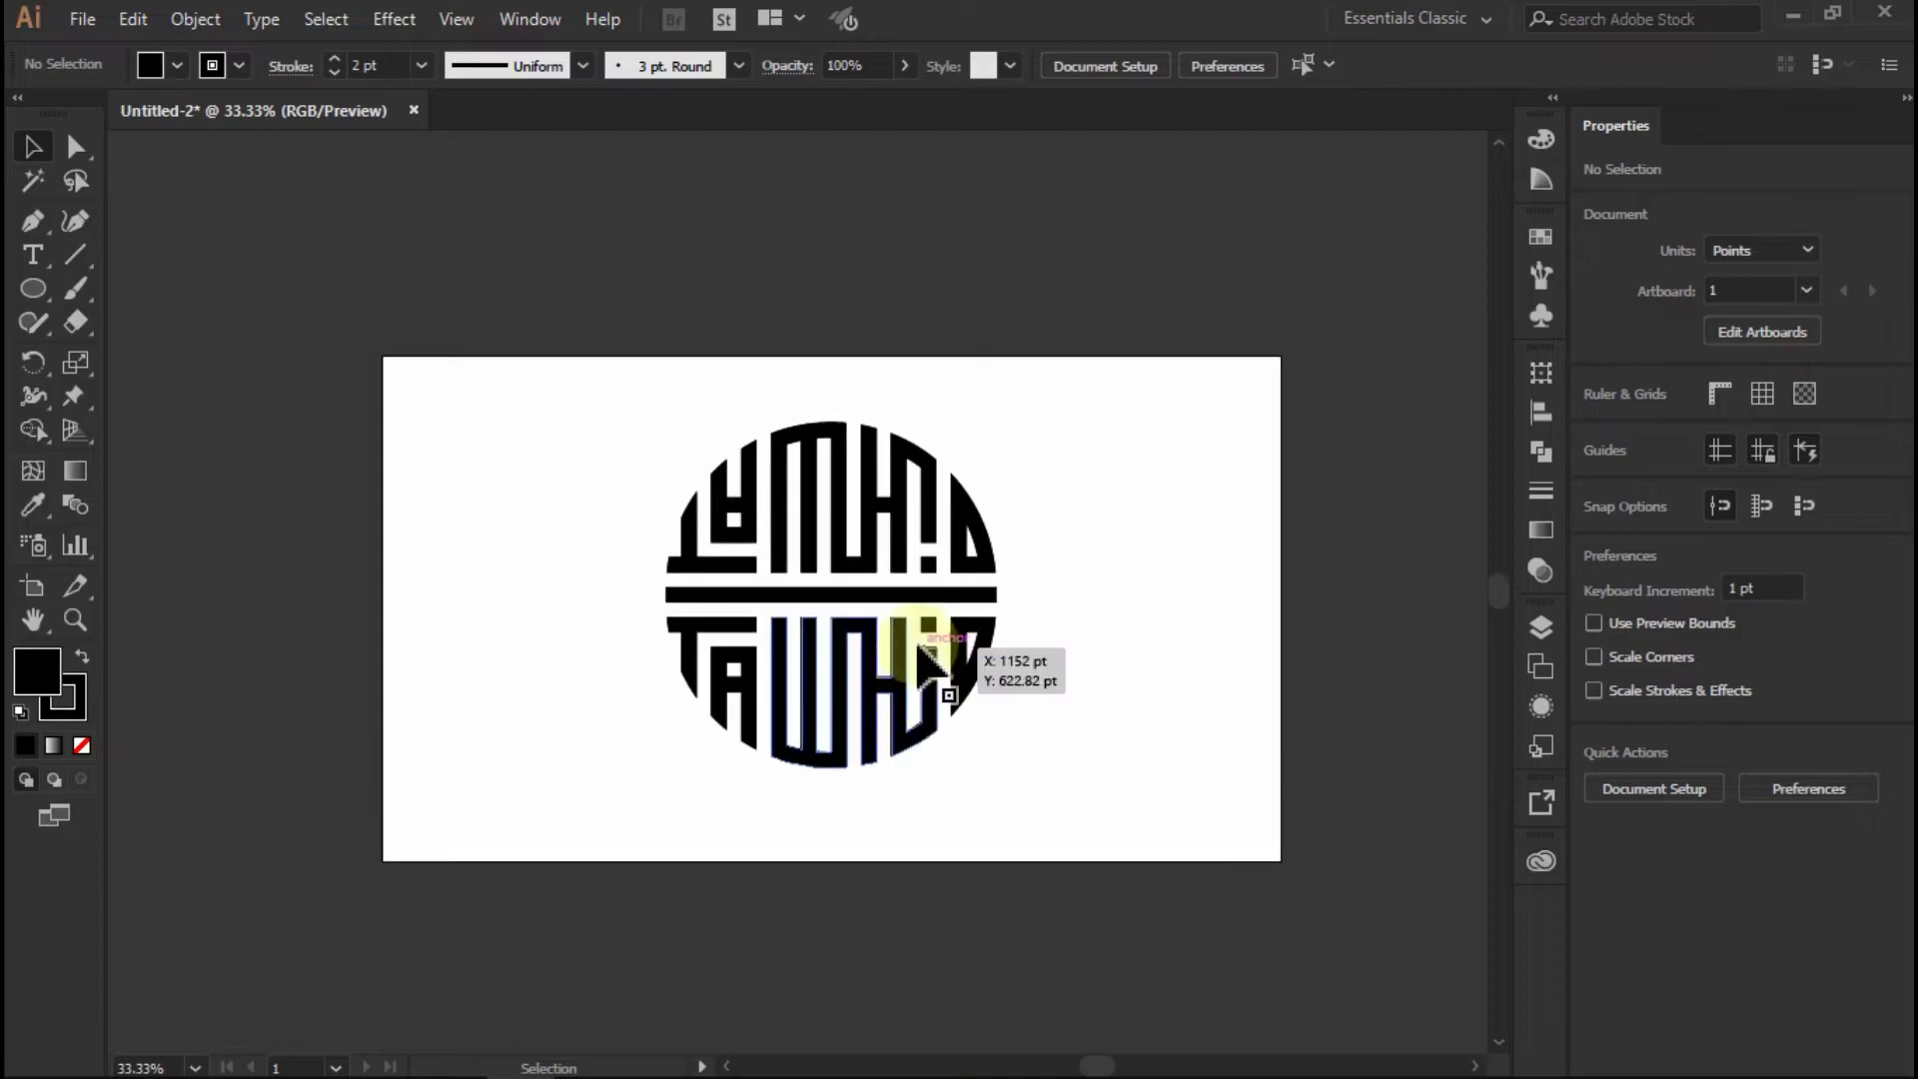
{"action": "scroll", "coordinate": [877, 724], "scroll_direction": "up", "scroll_amount": 1}
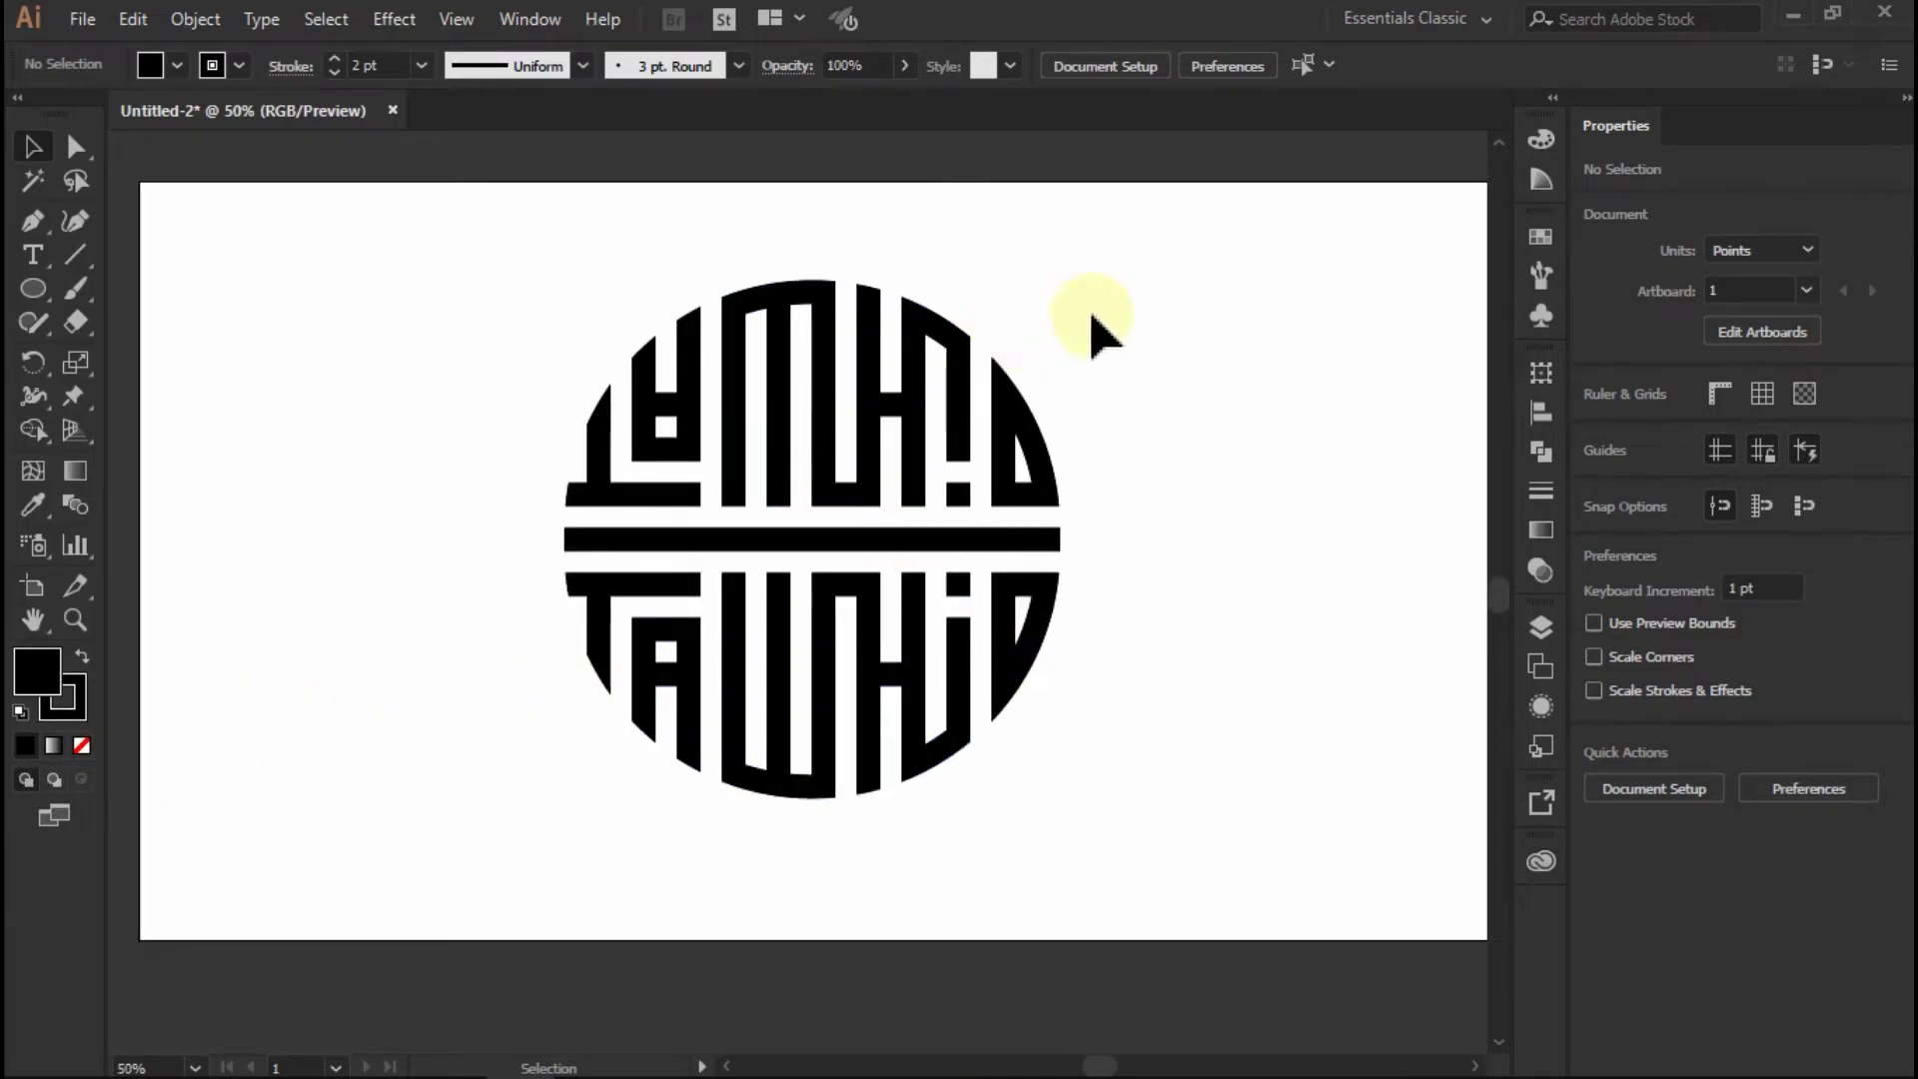
{"action": "left_click_drag", "start_coordinate": [1084, 270], "coordinate": [667, 701]}
{"action": "left_click", "coordinate": [212, 19]}
{"action": "left_click", "coordinate": [321, 112]}
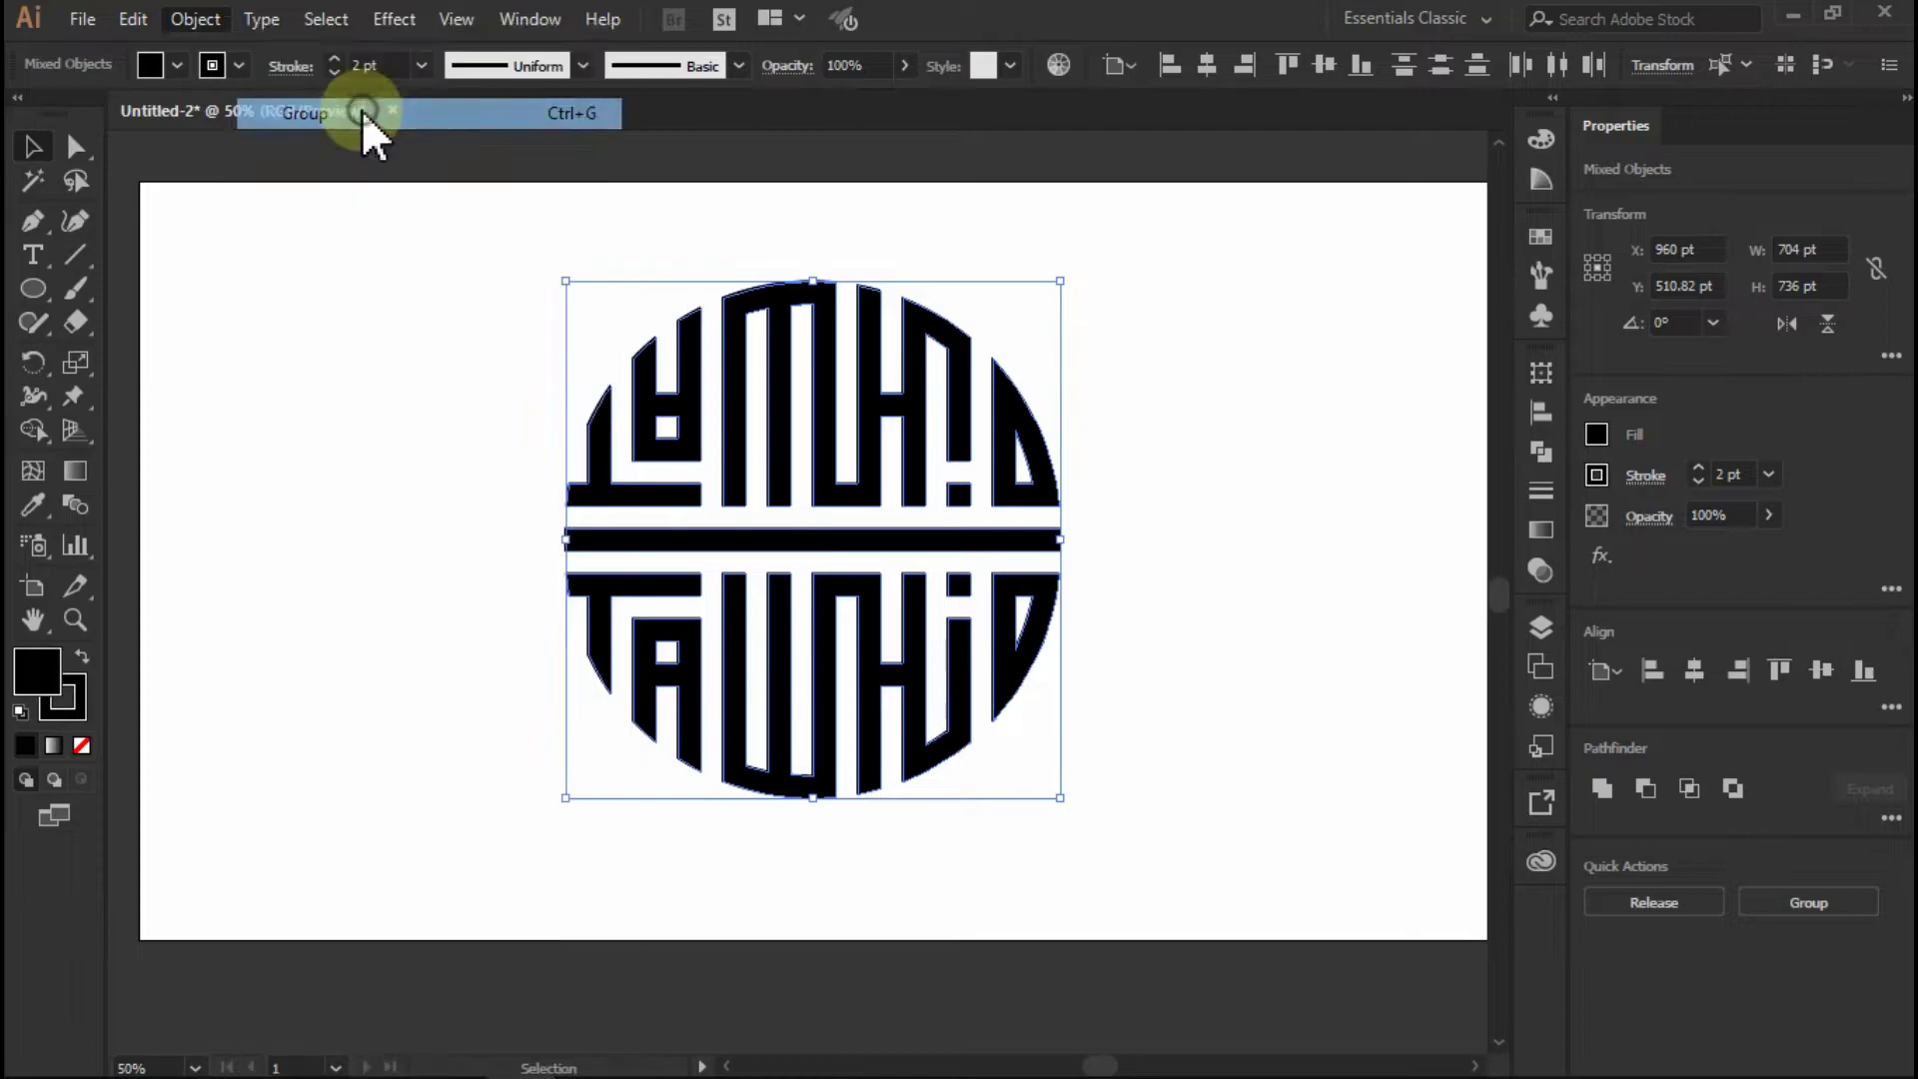
Remove the stroke from the grouped logo, leaving only its black fill
{"action": "left_click", "coordinate": [421, 66]}
{"action": "left_click", "coordinate": [422, 68]}
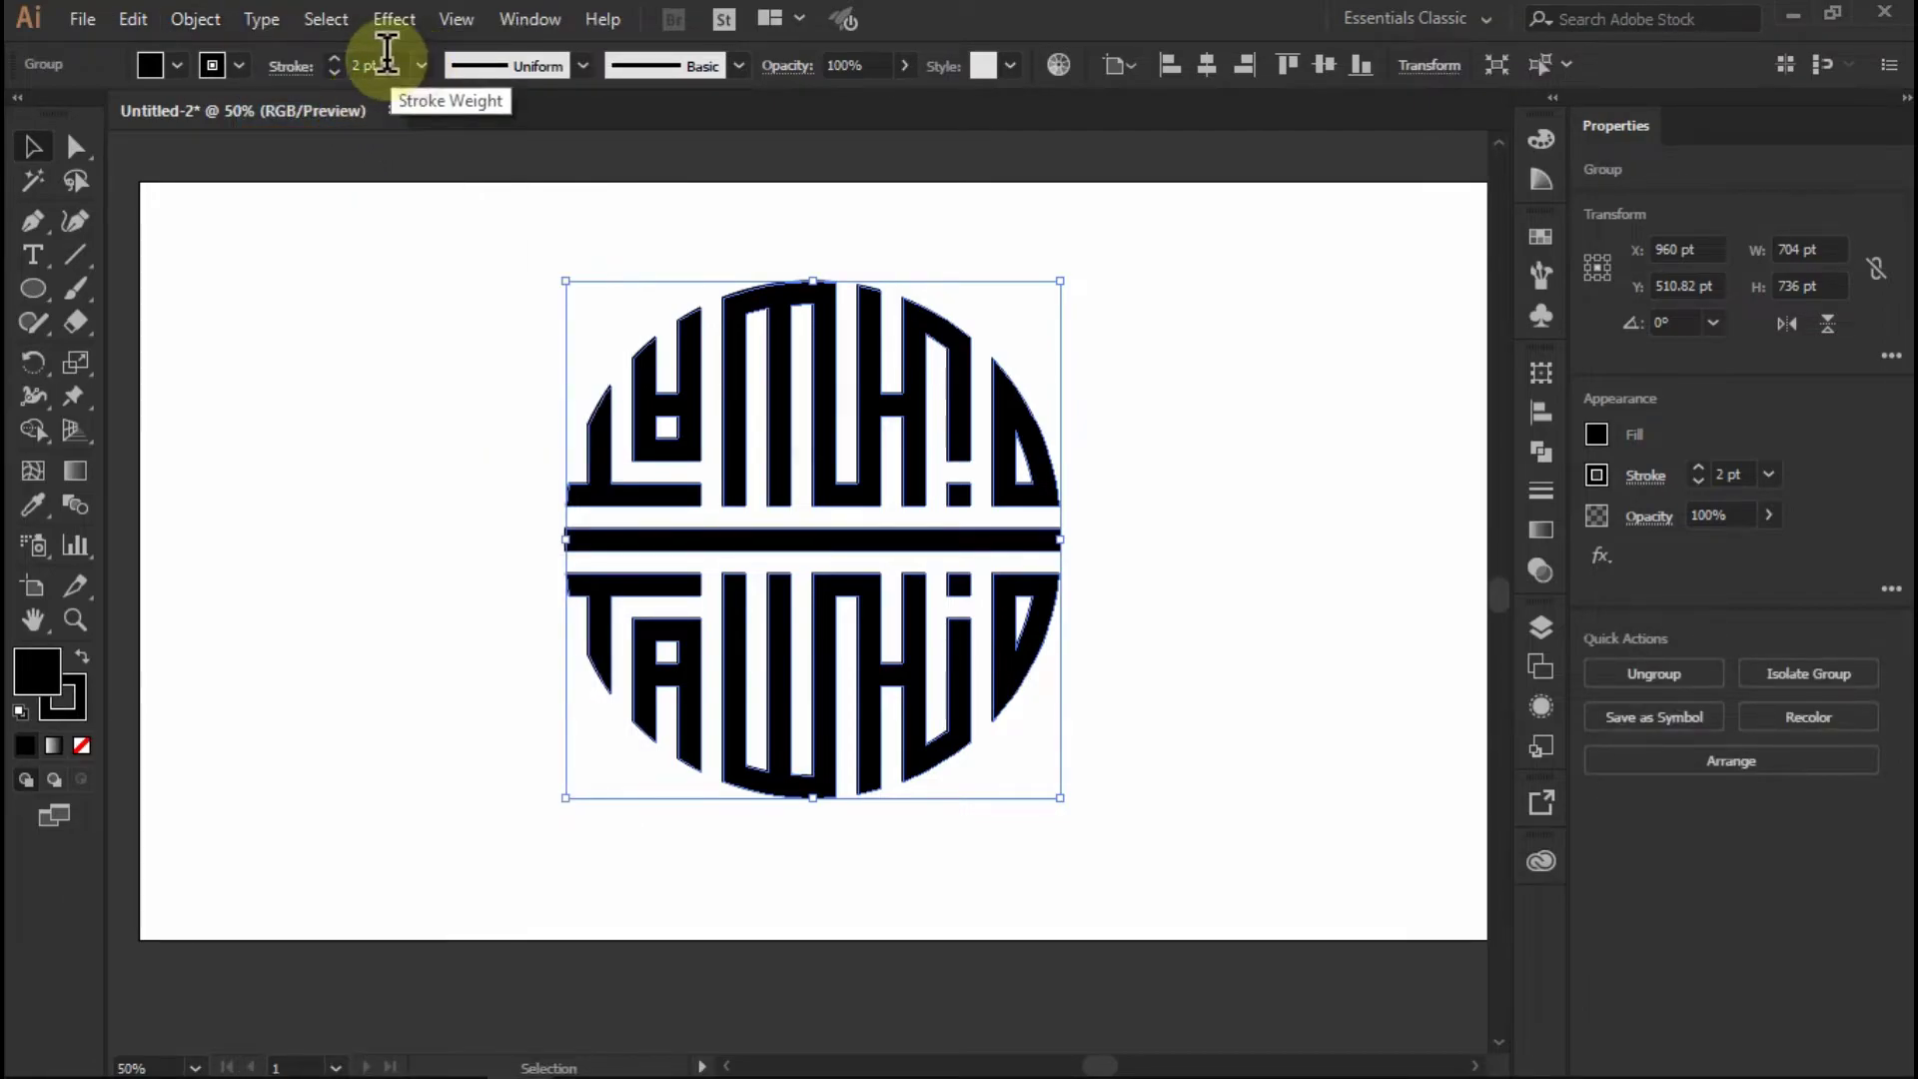
{"action": "left_click", "coordinate": [461, 289]}
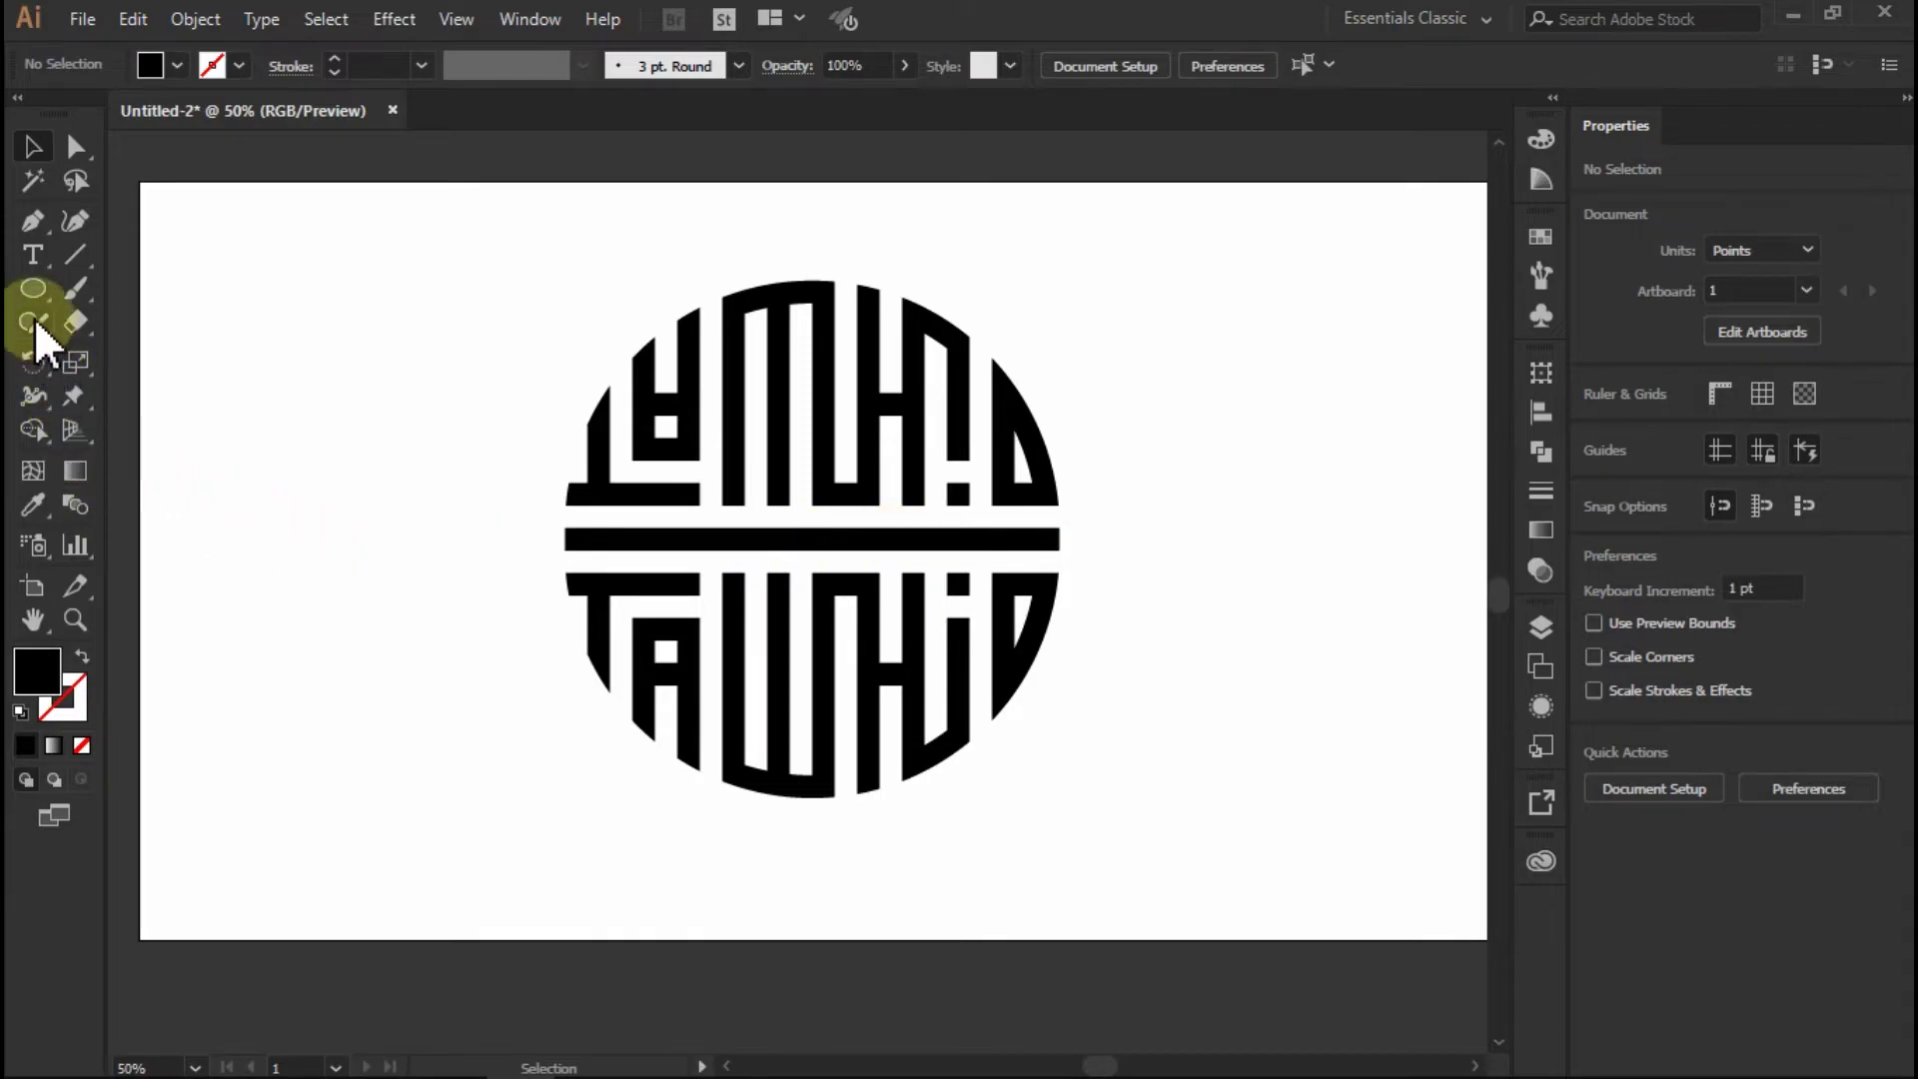
Draw an unfilled black-stroked circle about 794 pt in diameter around the logo, centred on the middle bar
{"action": "left_click", "coordinate": [34, 292]}
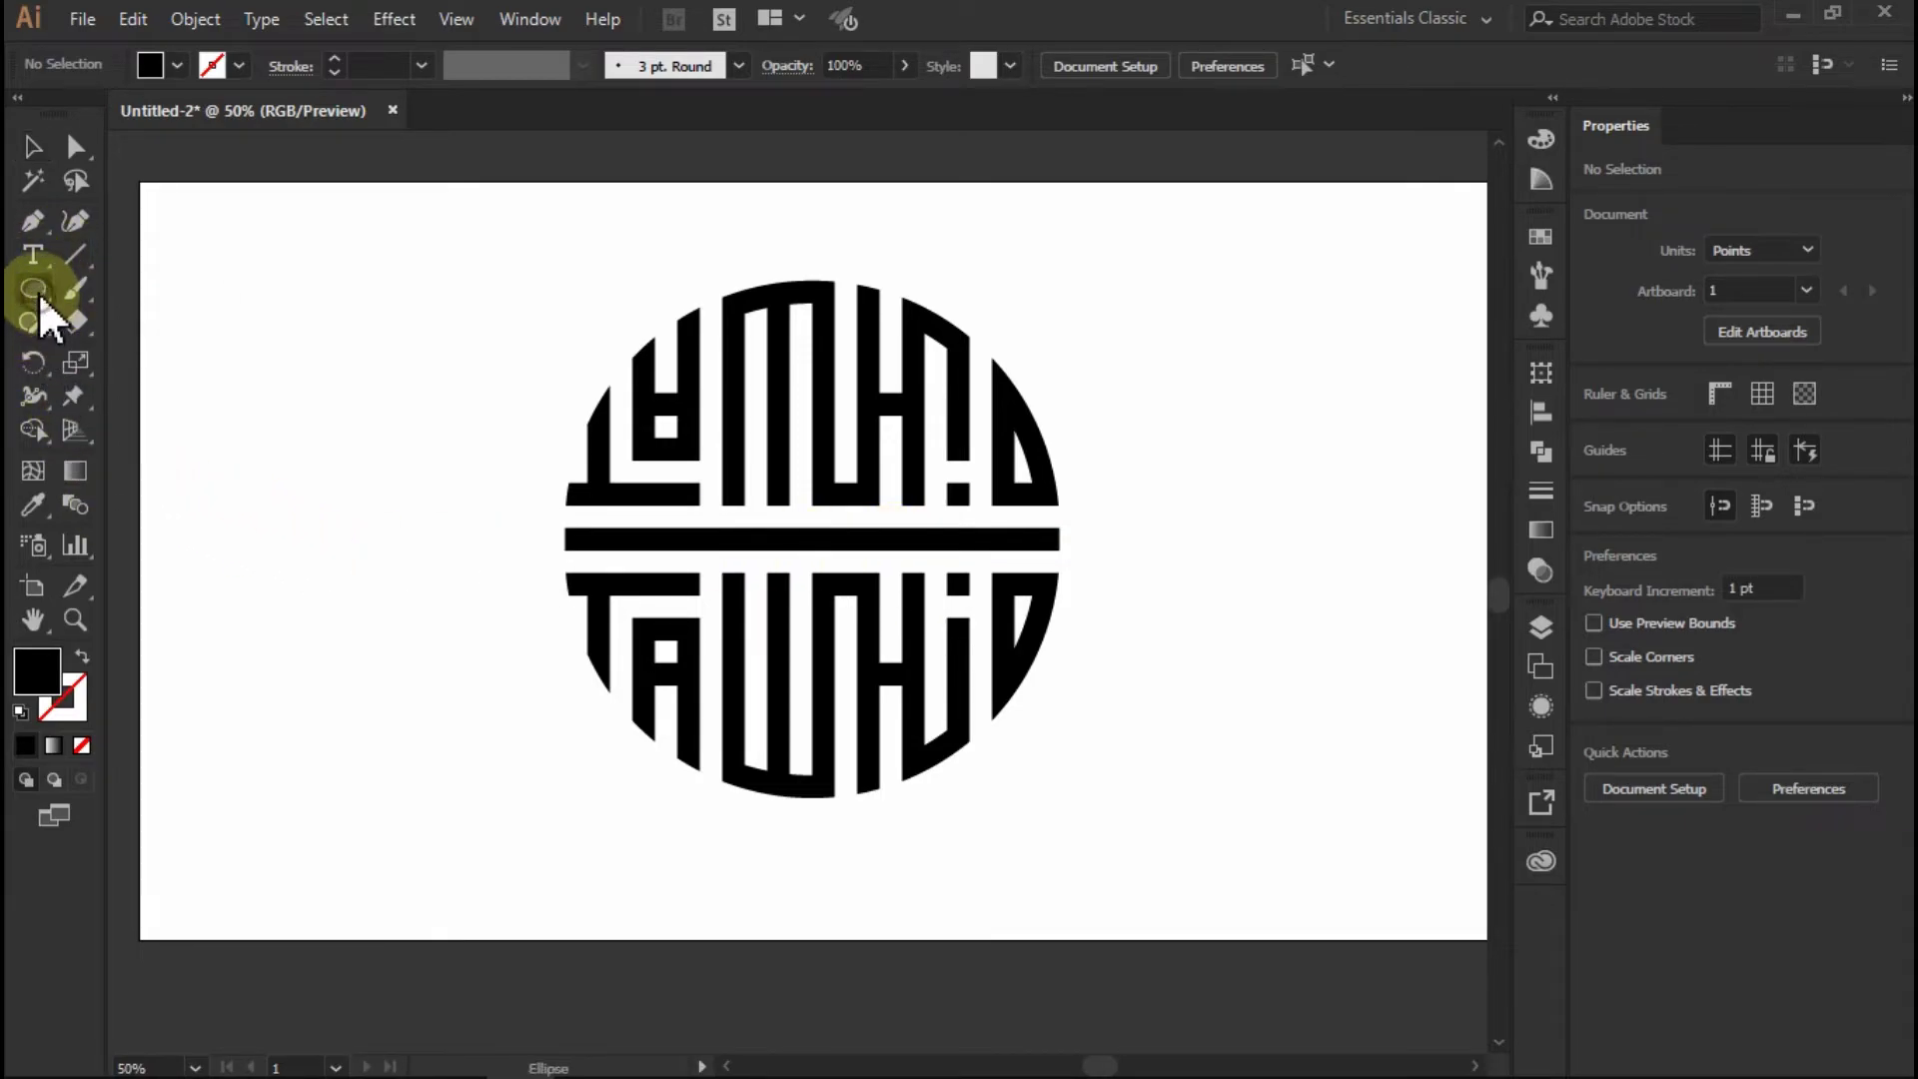
{"action": "left_click", "coordinate": [83, 658]}
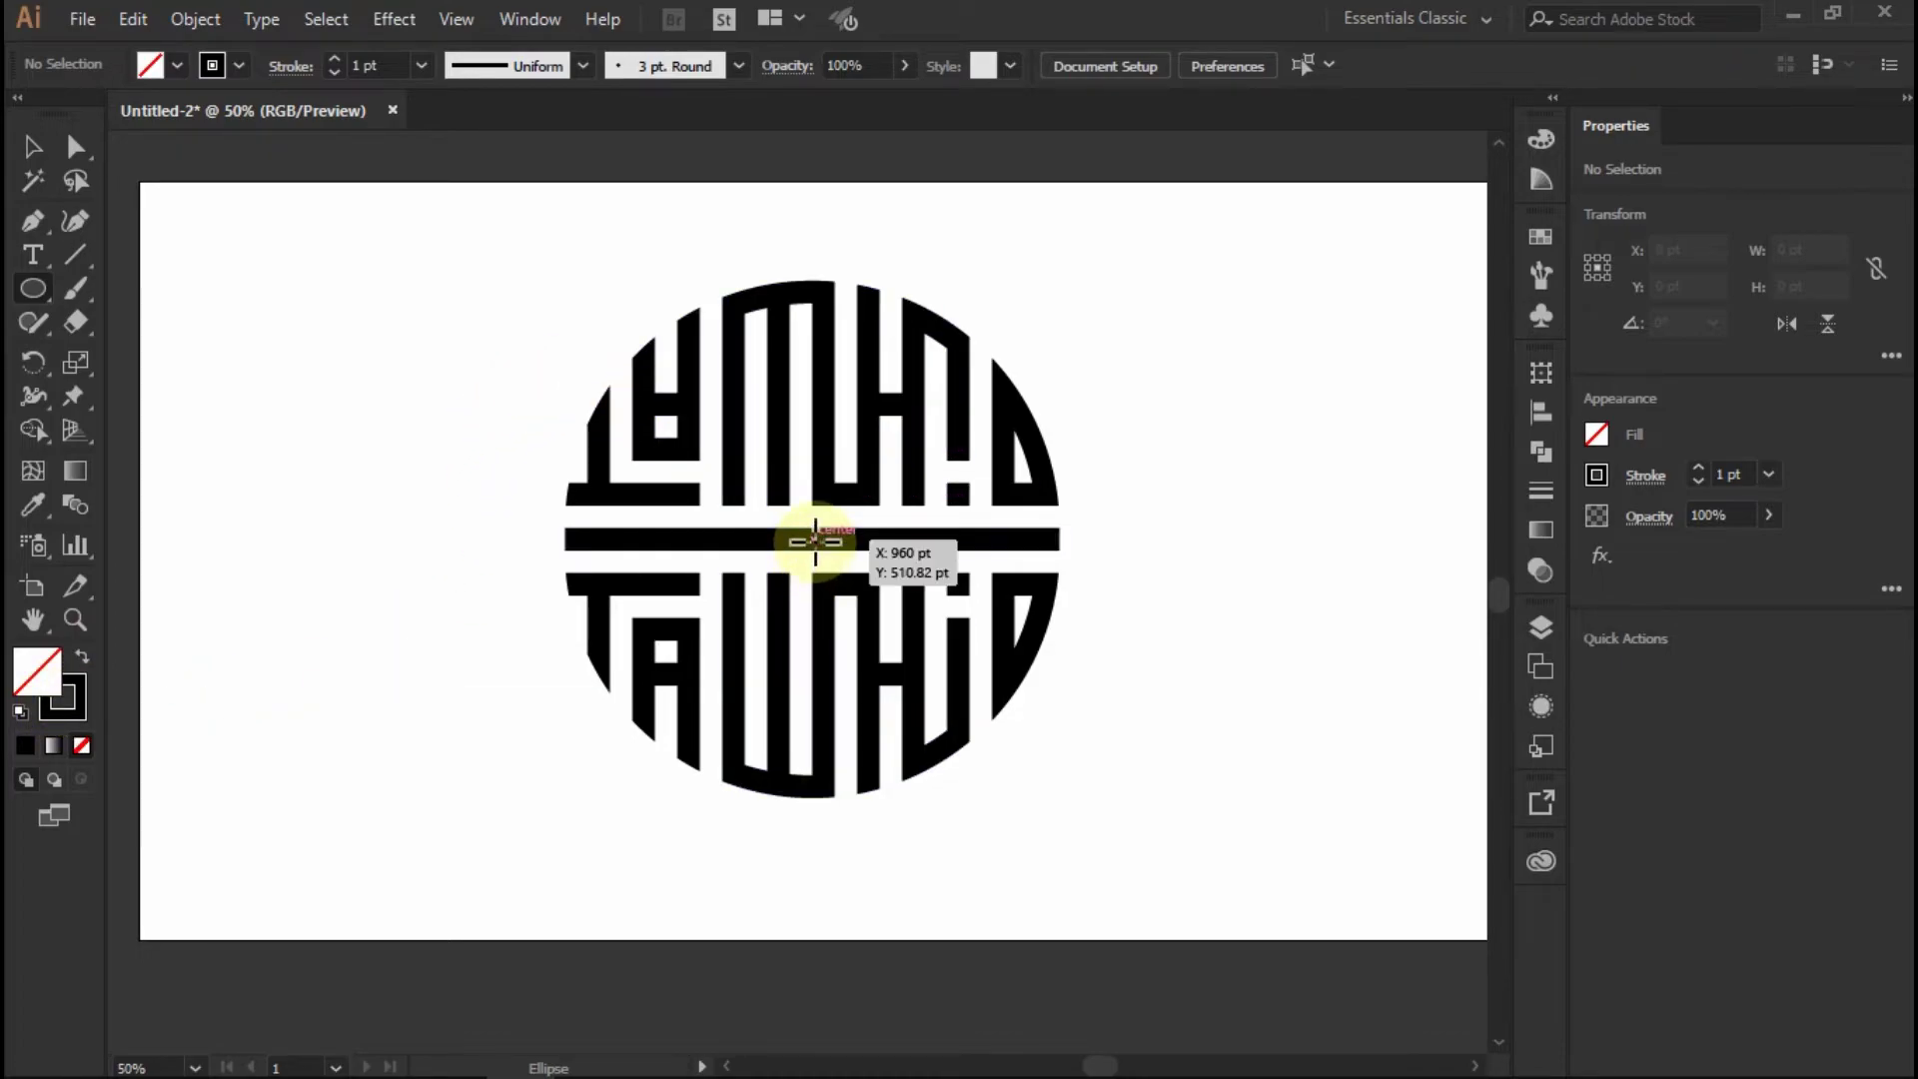
{"action": "left_click_drag", "start_coordinate": [815, 541], "coordinate": [1092, 291]}
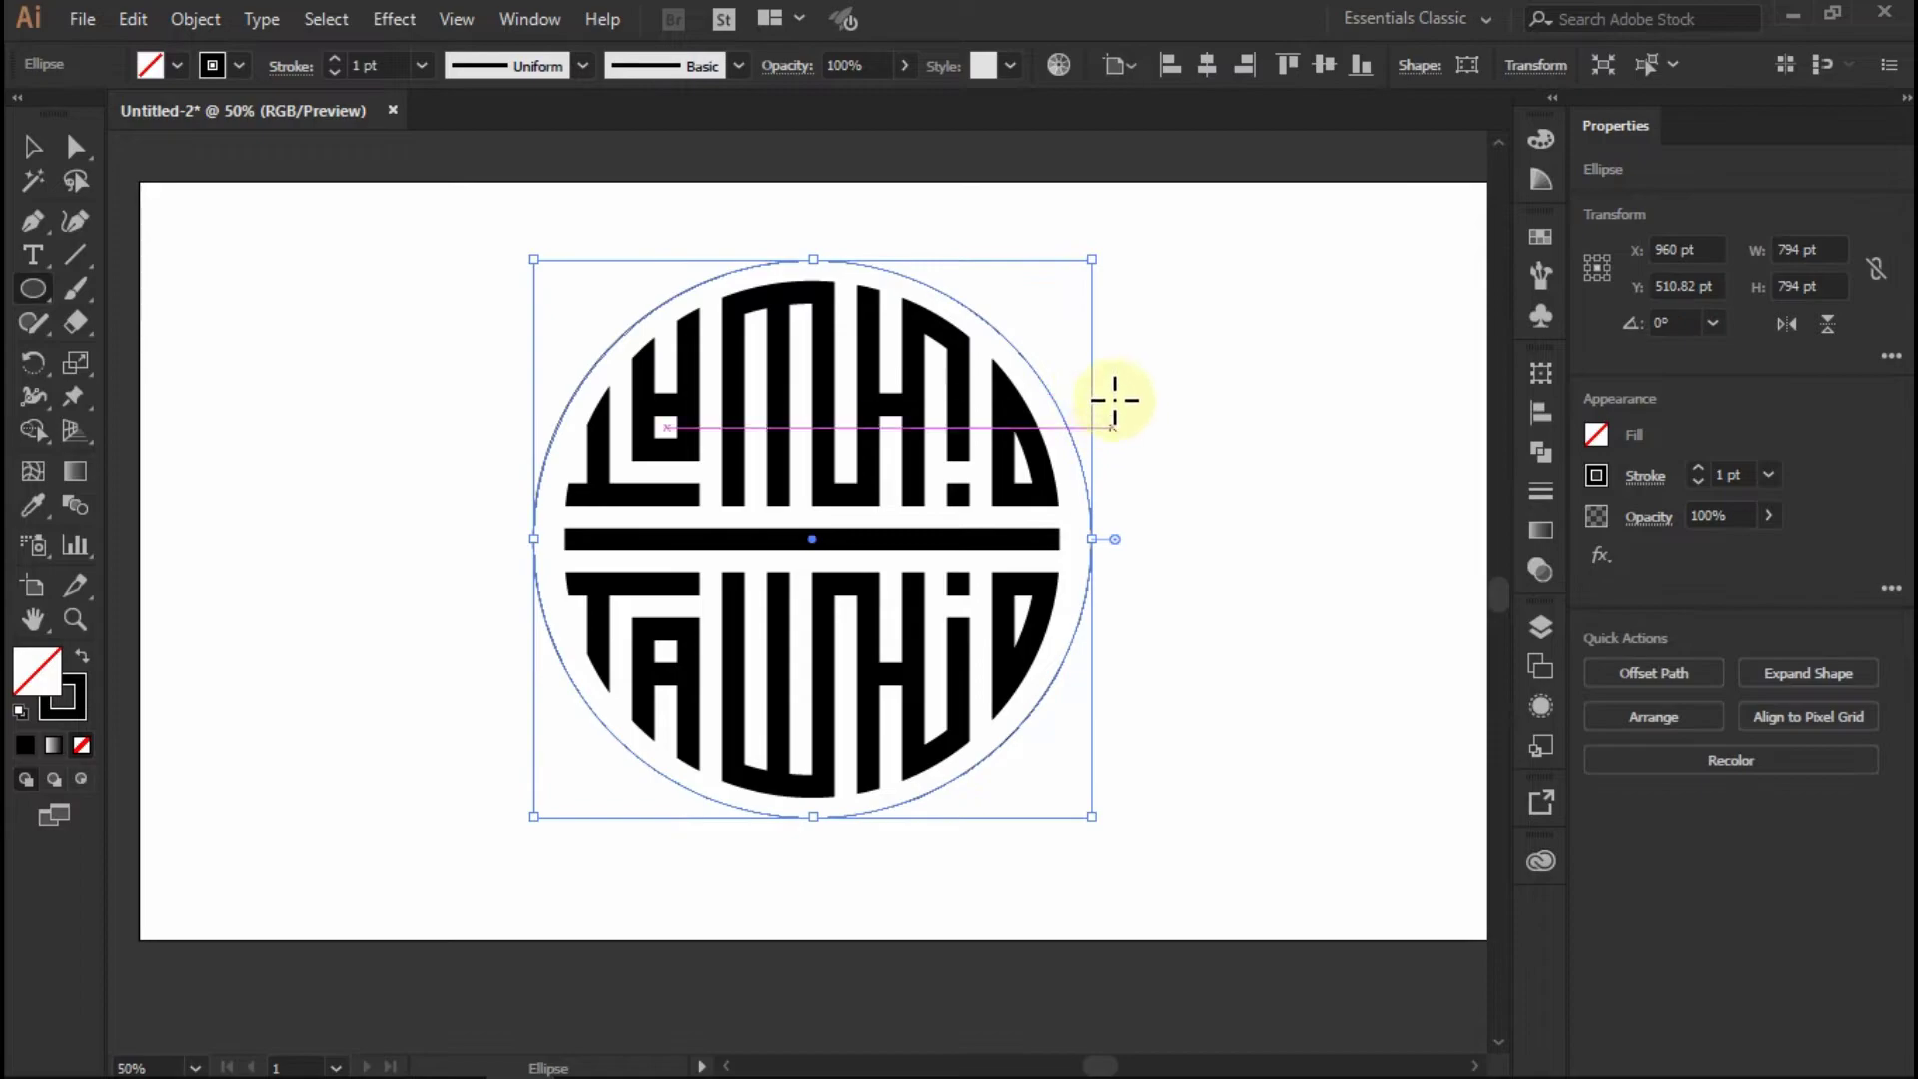
Set the outer circle's stroke weight to 30 pt and deselect it
{"action": "type", "text": "10"}
{"action": "key", "text": "Return"}
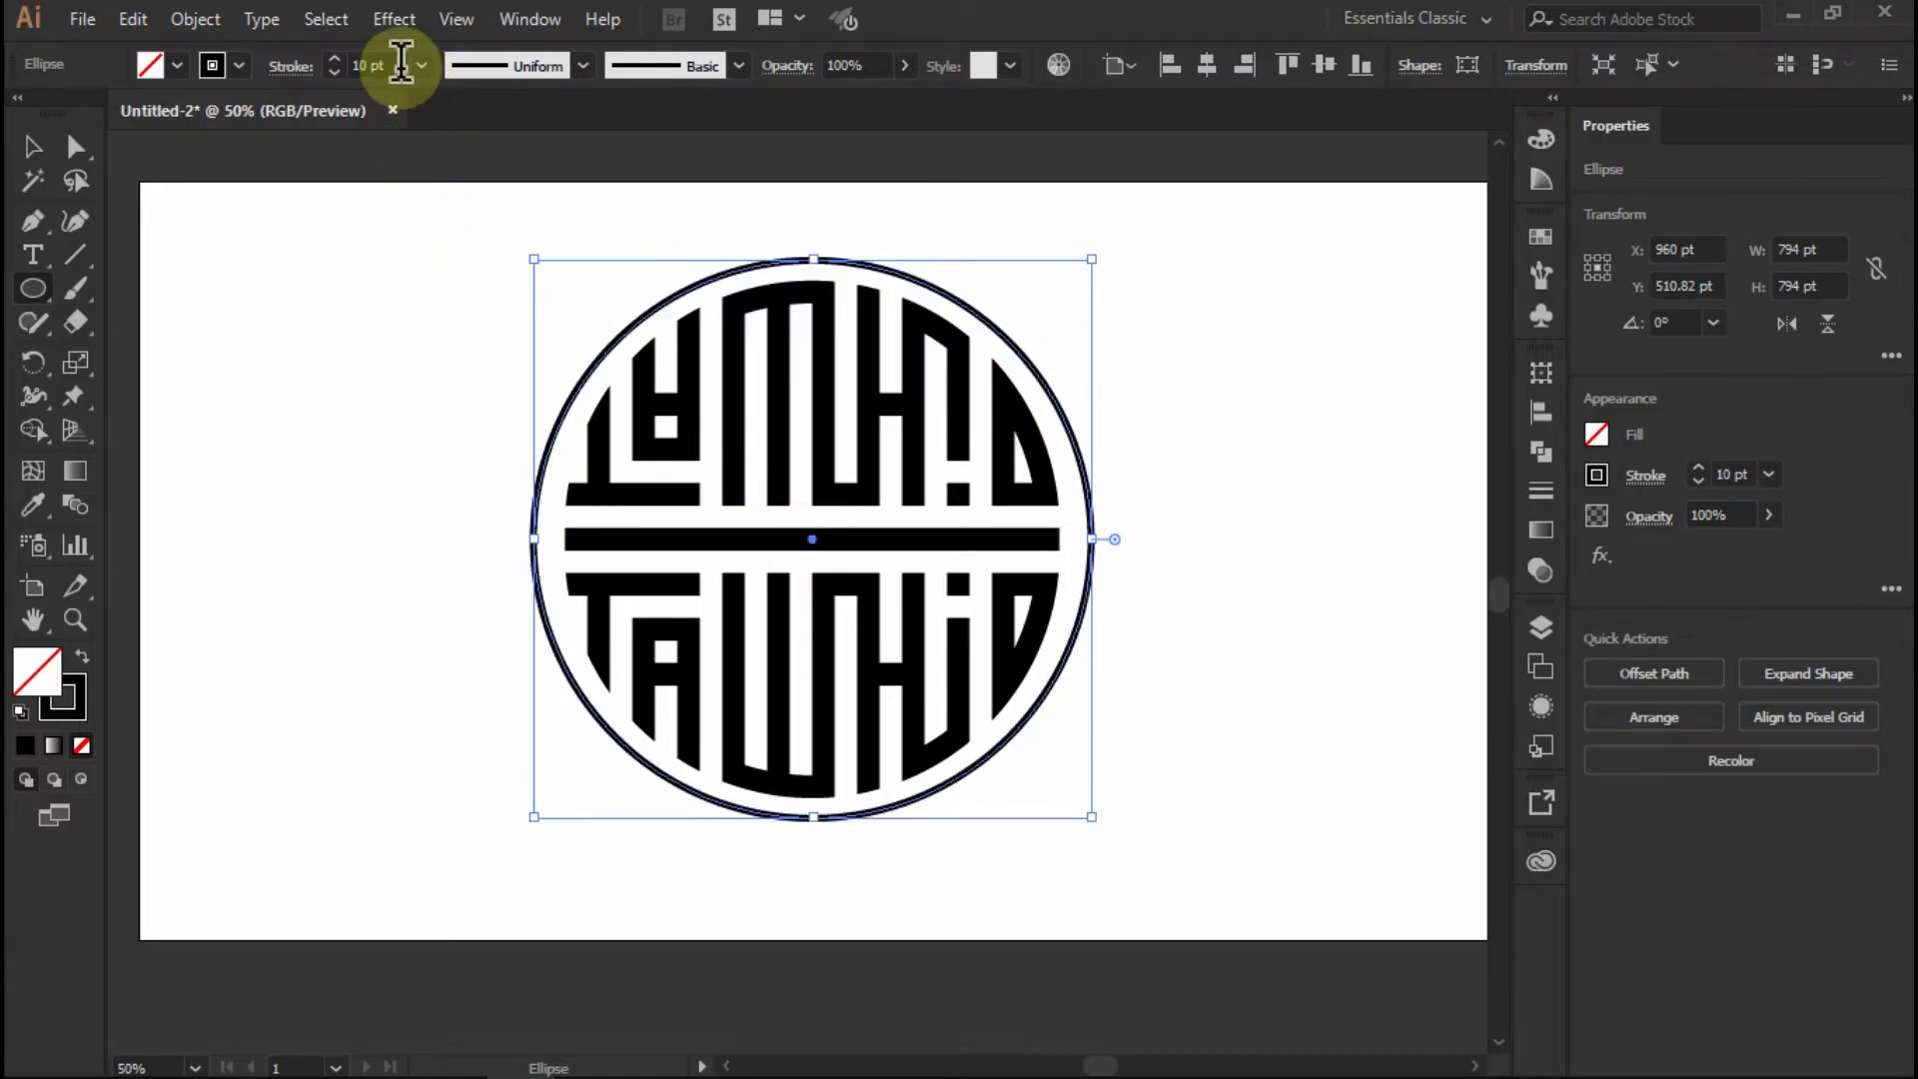
{"action": "type", "text": "20"}
{"action": "key", "text": "Return"}
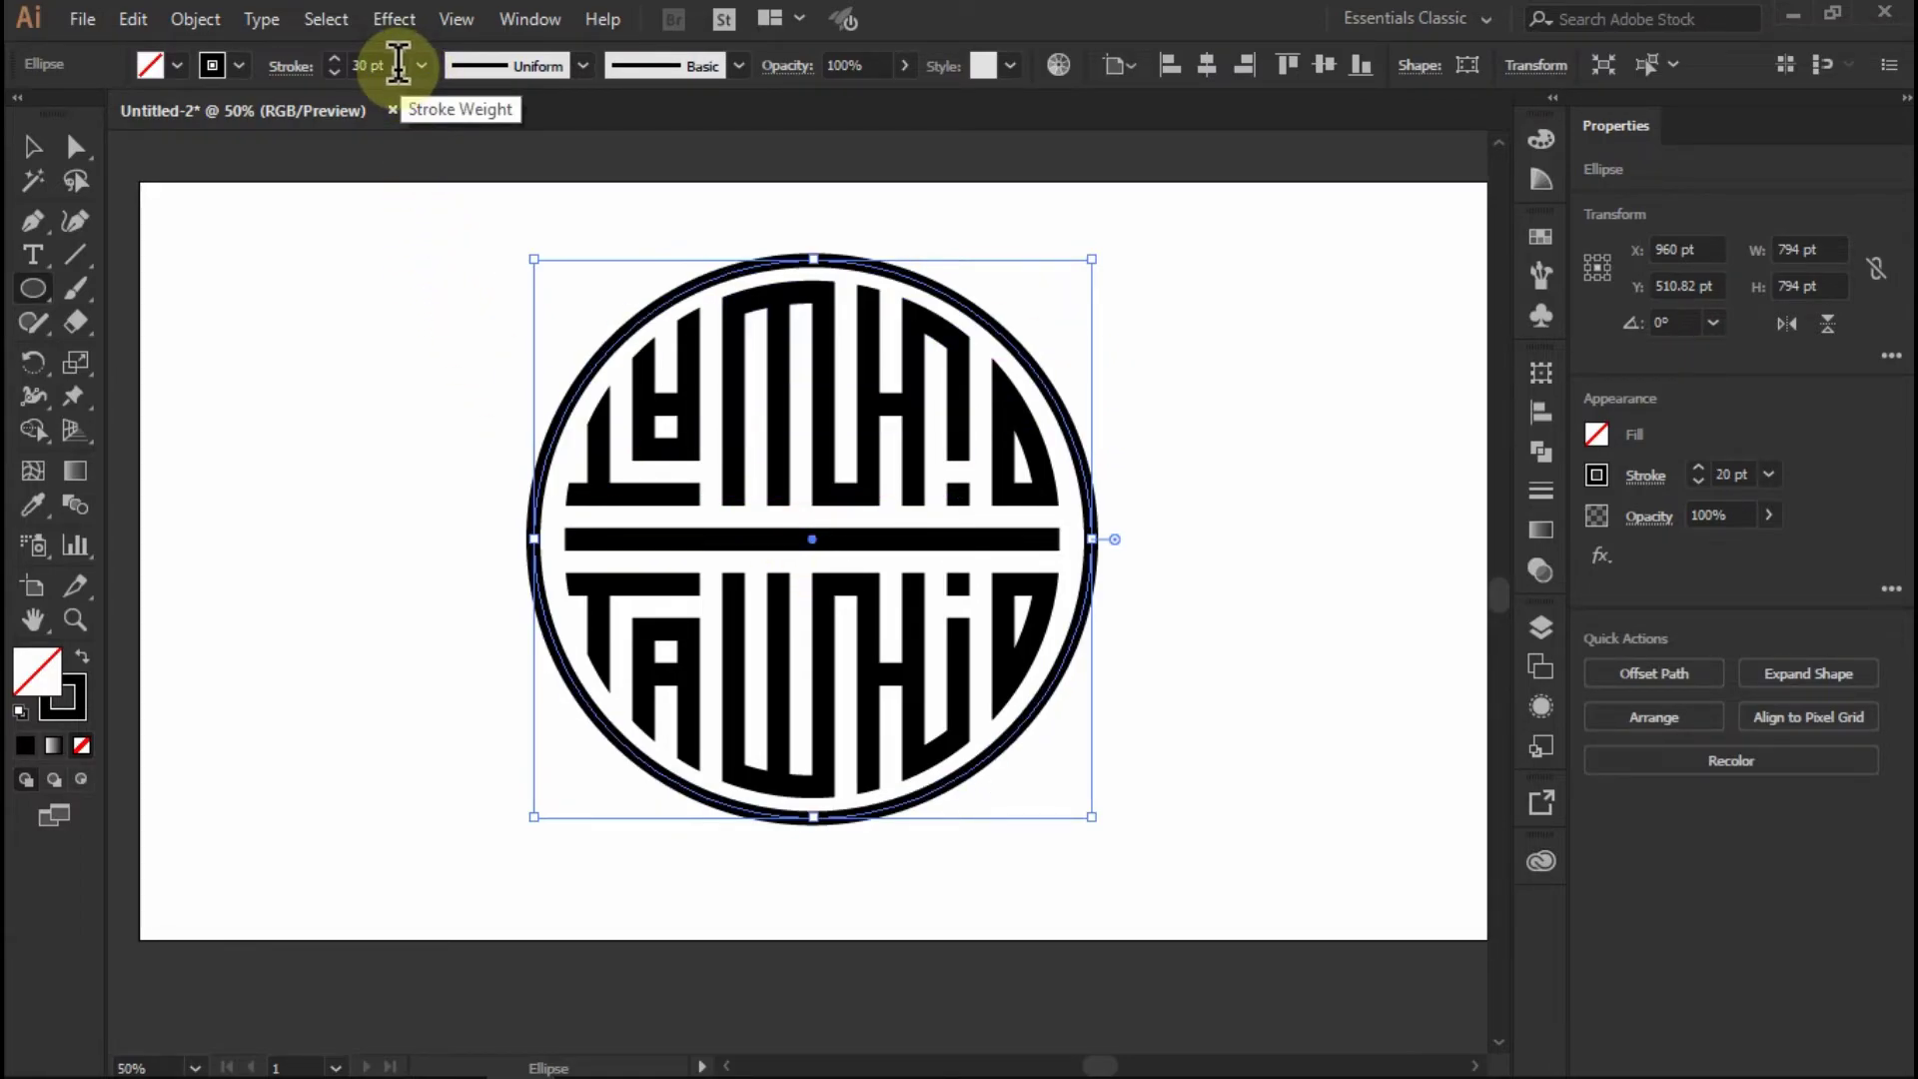
{"action": "scroll", "coordinate": [399, 64], "scroll_direction": "down", "scroll_amount": 1}
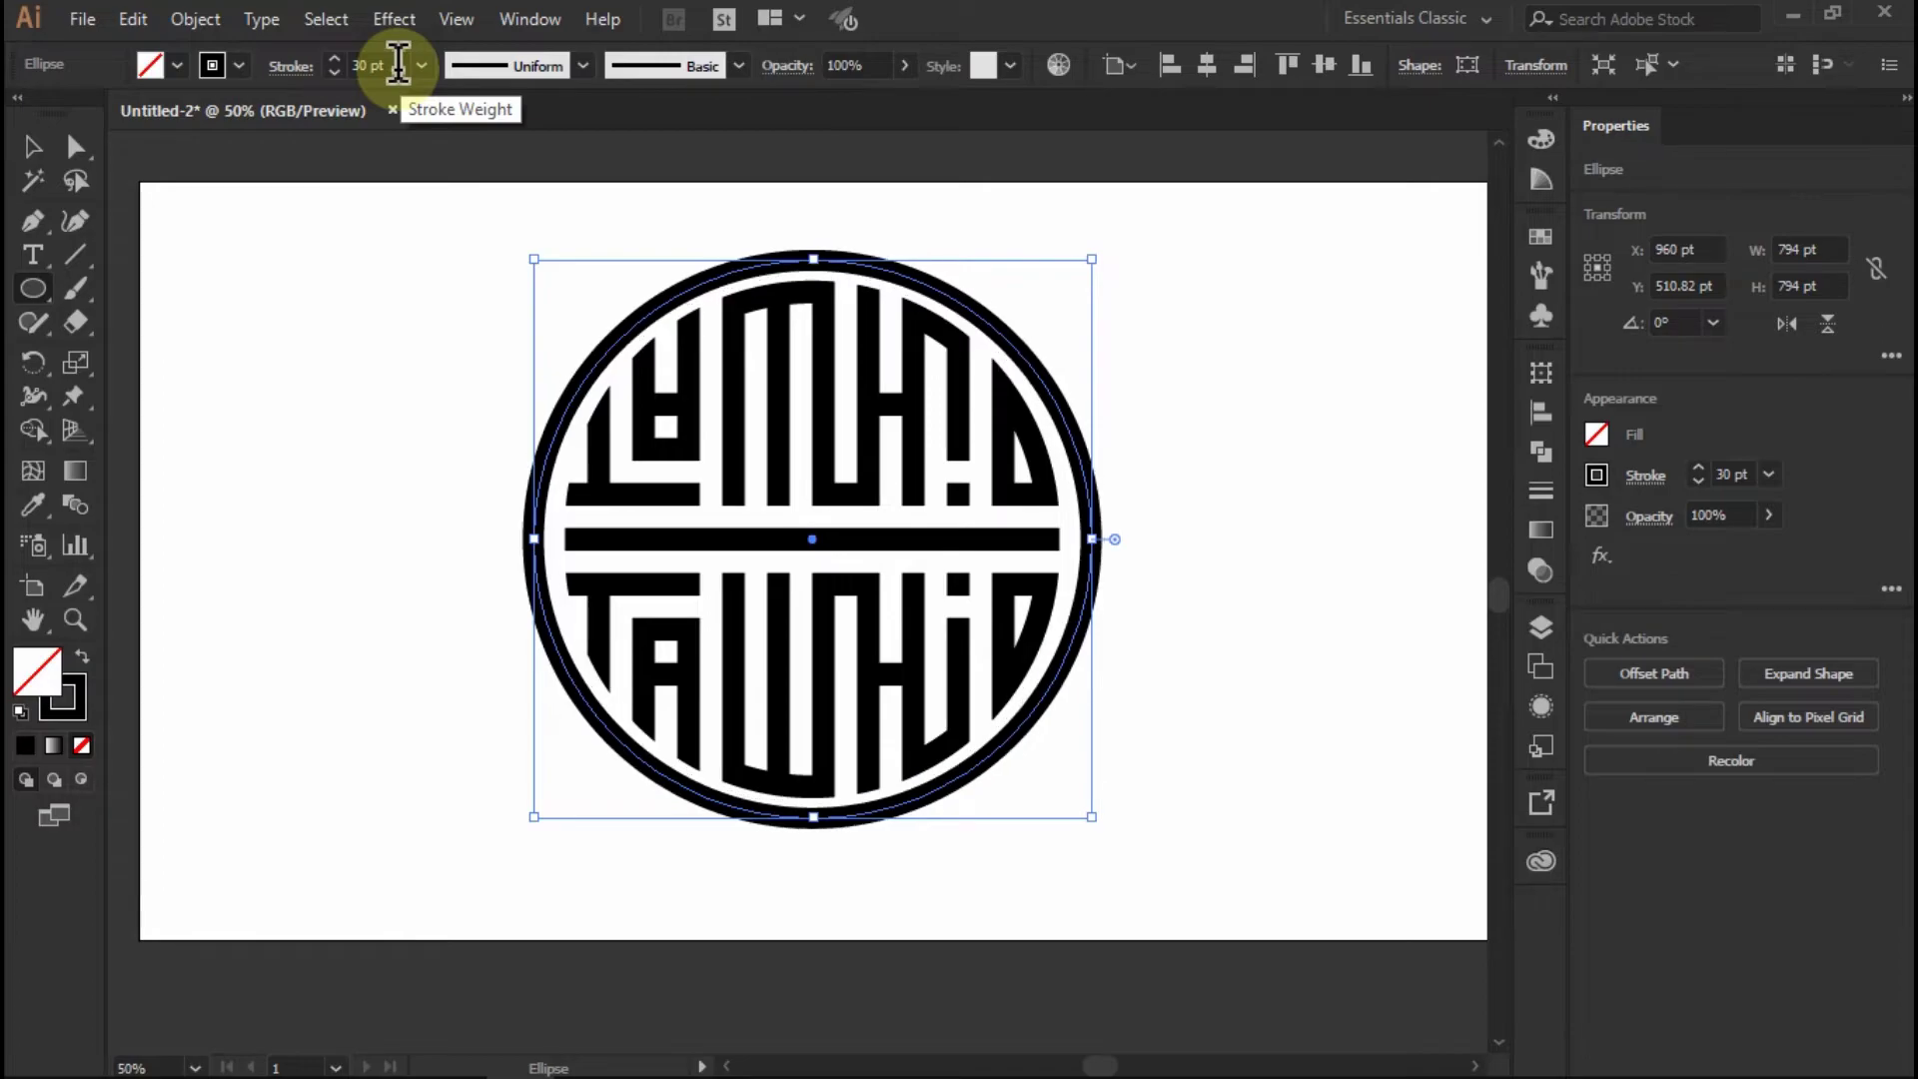
{"action": "left_click", "coordinate": [33, 146]}
{"action": "left_click", "coordinate": [257, 317]}
{"action": "scroll", "coordinate": [779, 551], "scroll_direction": "down", "scroll_amount": 2}
{"action": "scroll", "coordinate": [787, 555], "scroll_direction": "up", "scroll_amount": 2}
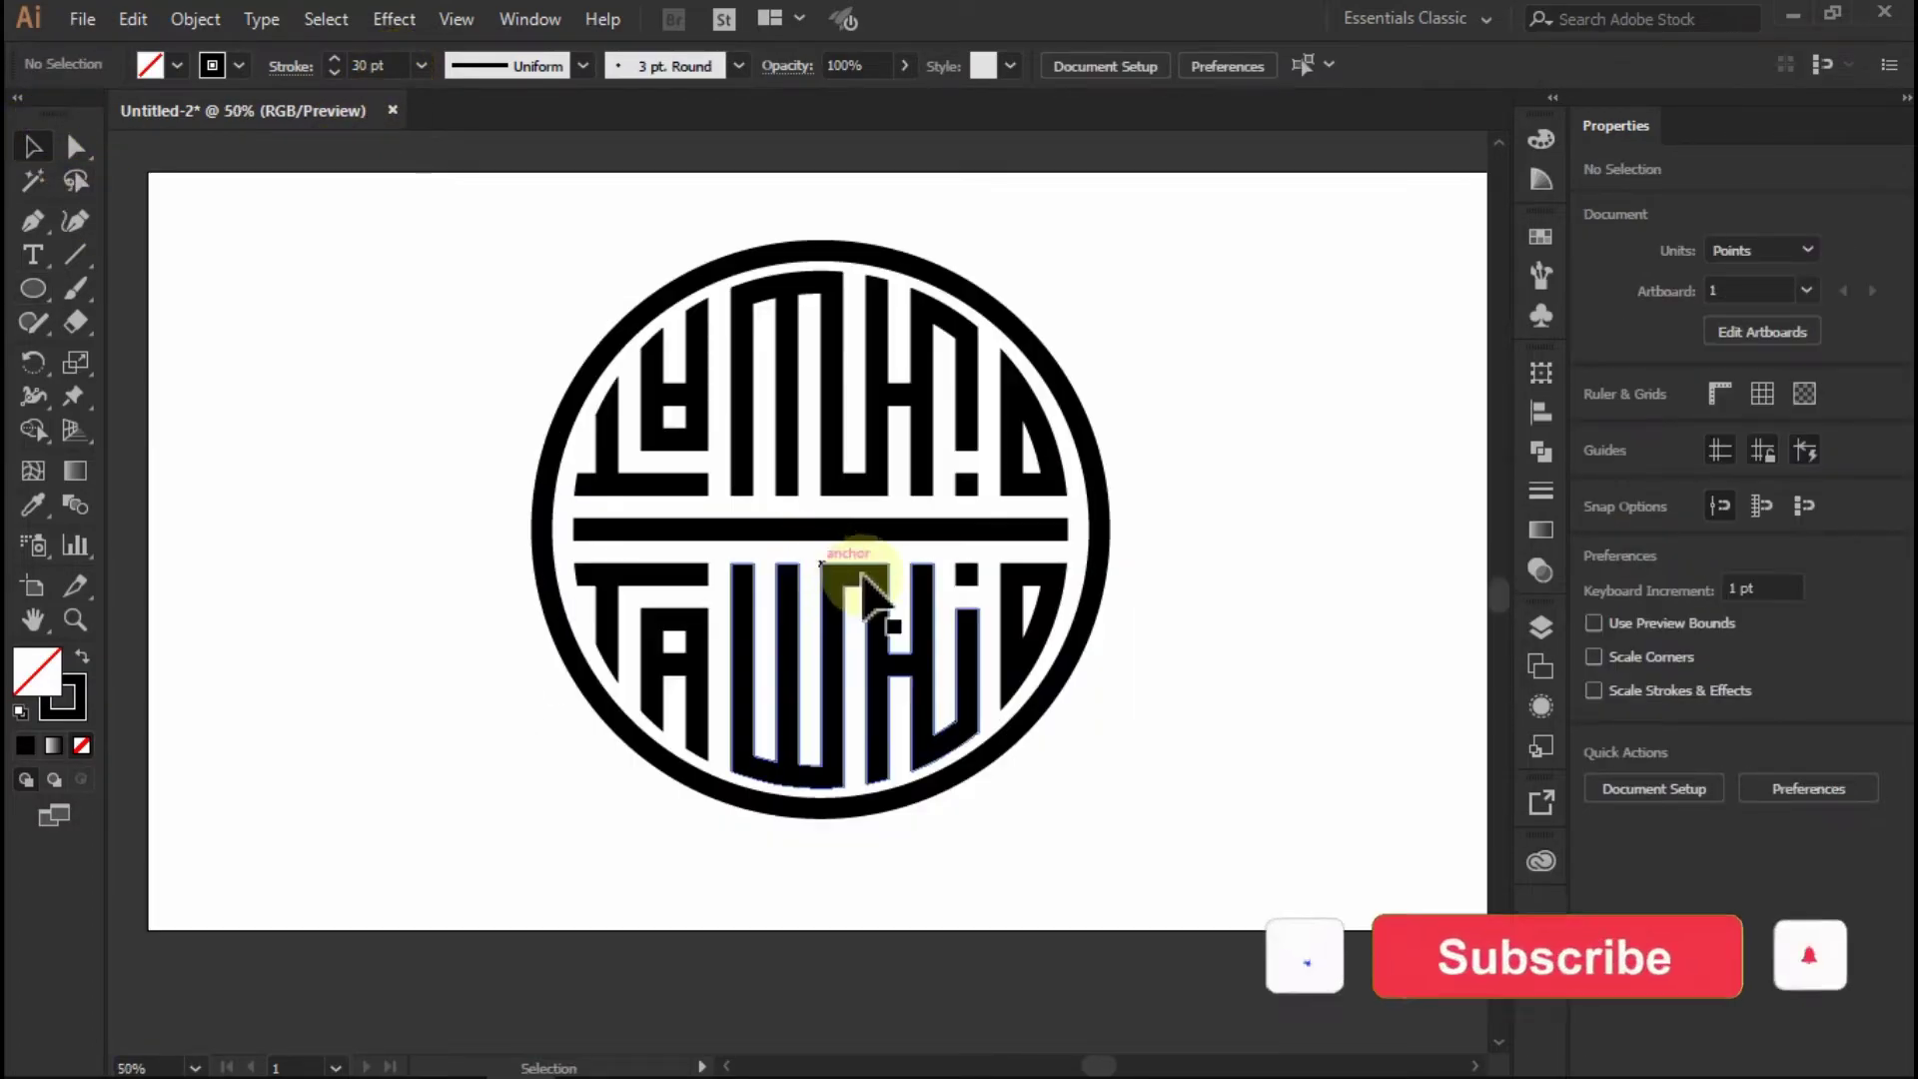
Expand the outer circle's fill and stroke so the ring becomes a filled shape
{"action": "left_click", "coordinate": [1099, 445]}
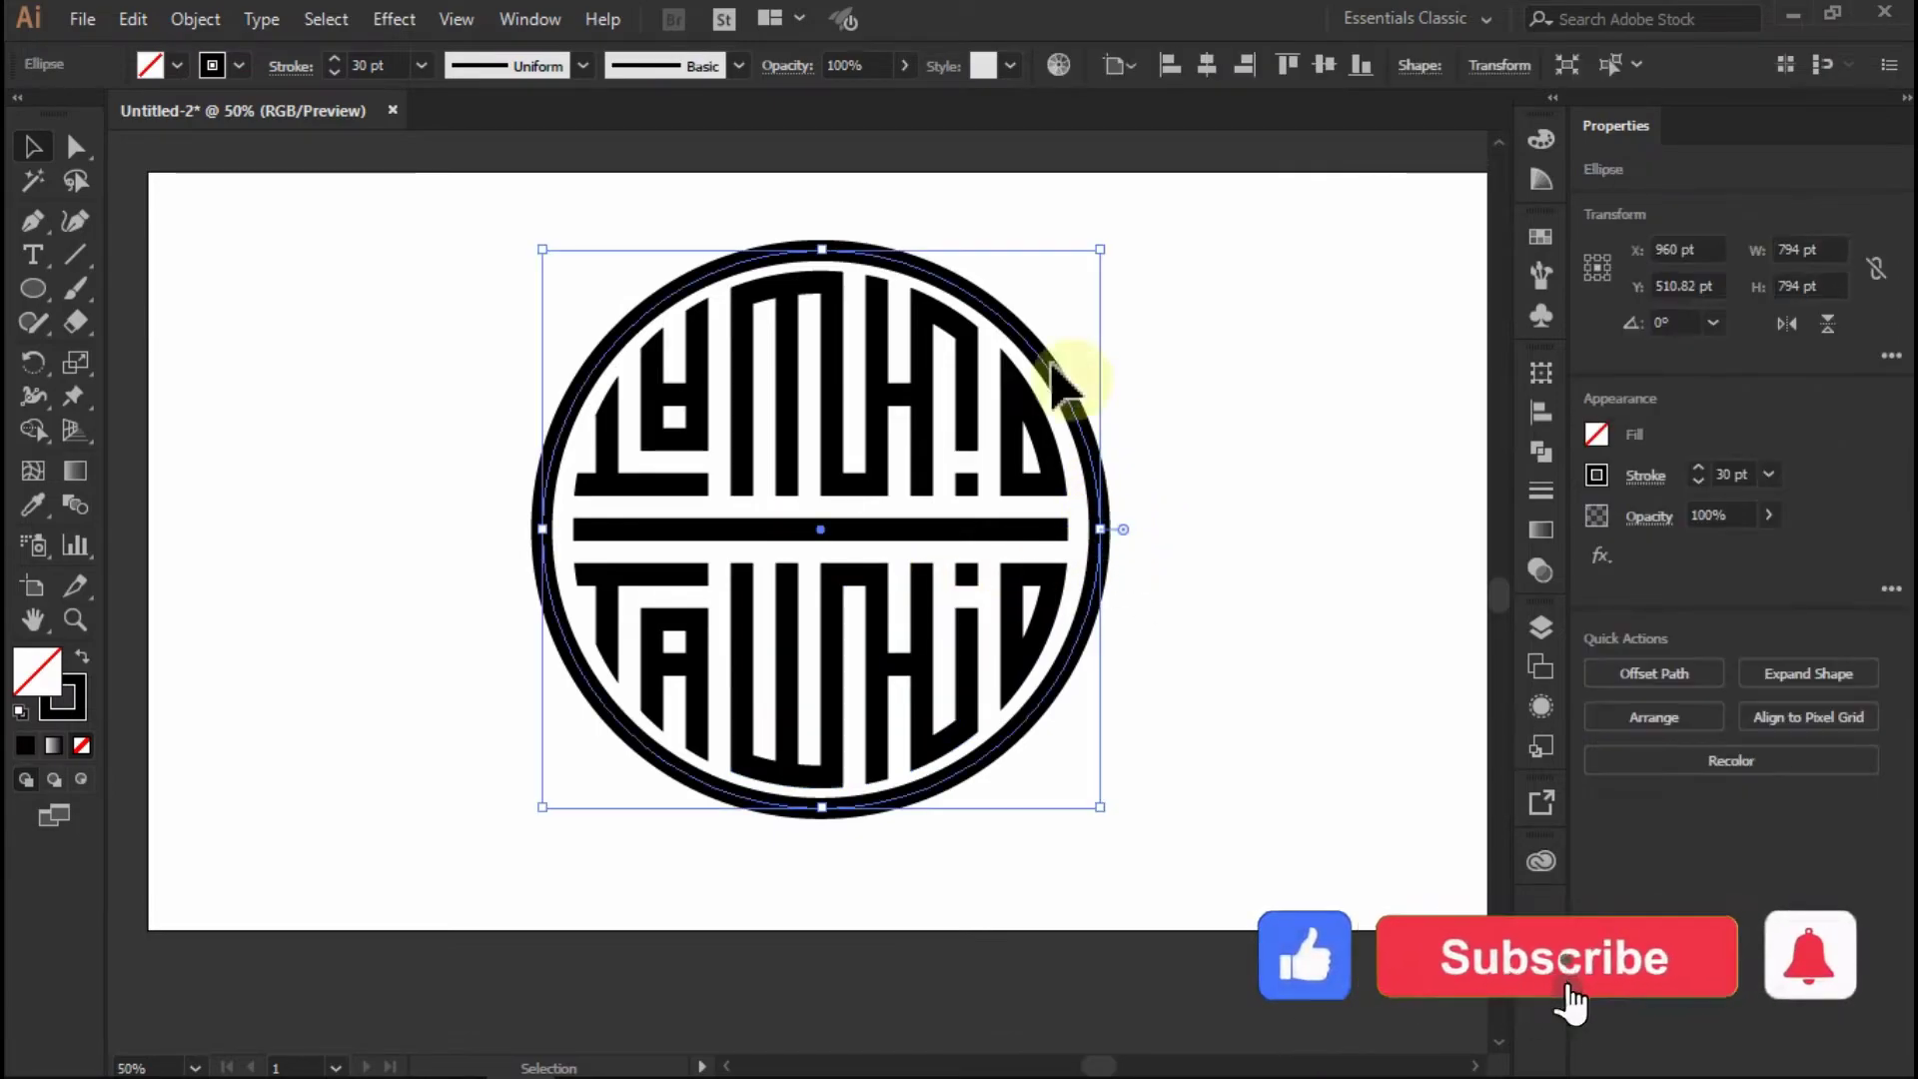
{"action": "left_click_drag", "start_coordinate": [1099, 559], "coordinate": [1320, 599]}
{"action": "key", "text": "ctrl+z"}
{"action": "left_click", "coordinate": [195, 19]}
{"action": "left_click", "coordinate": [380, 311]}
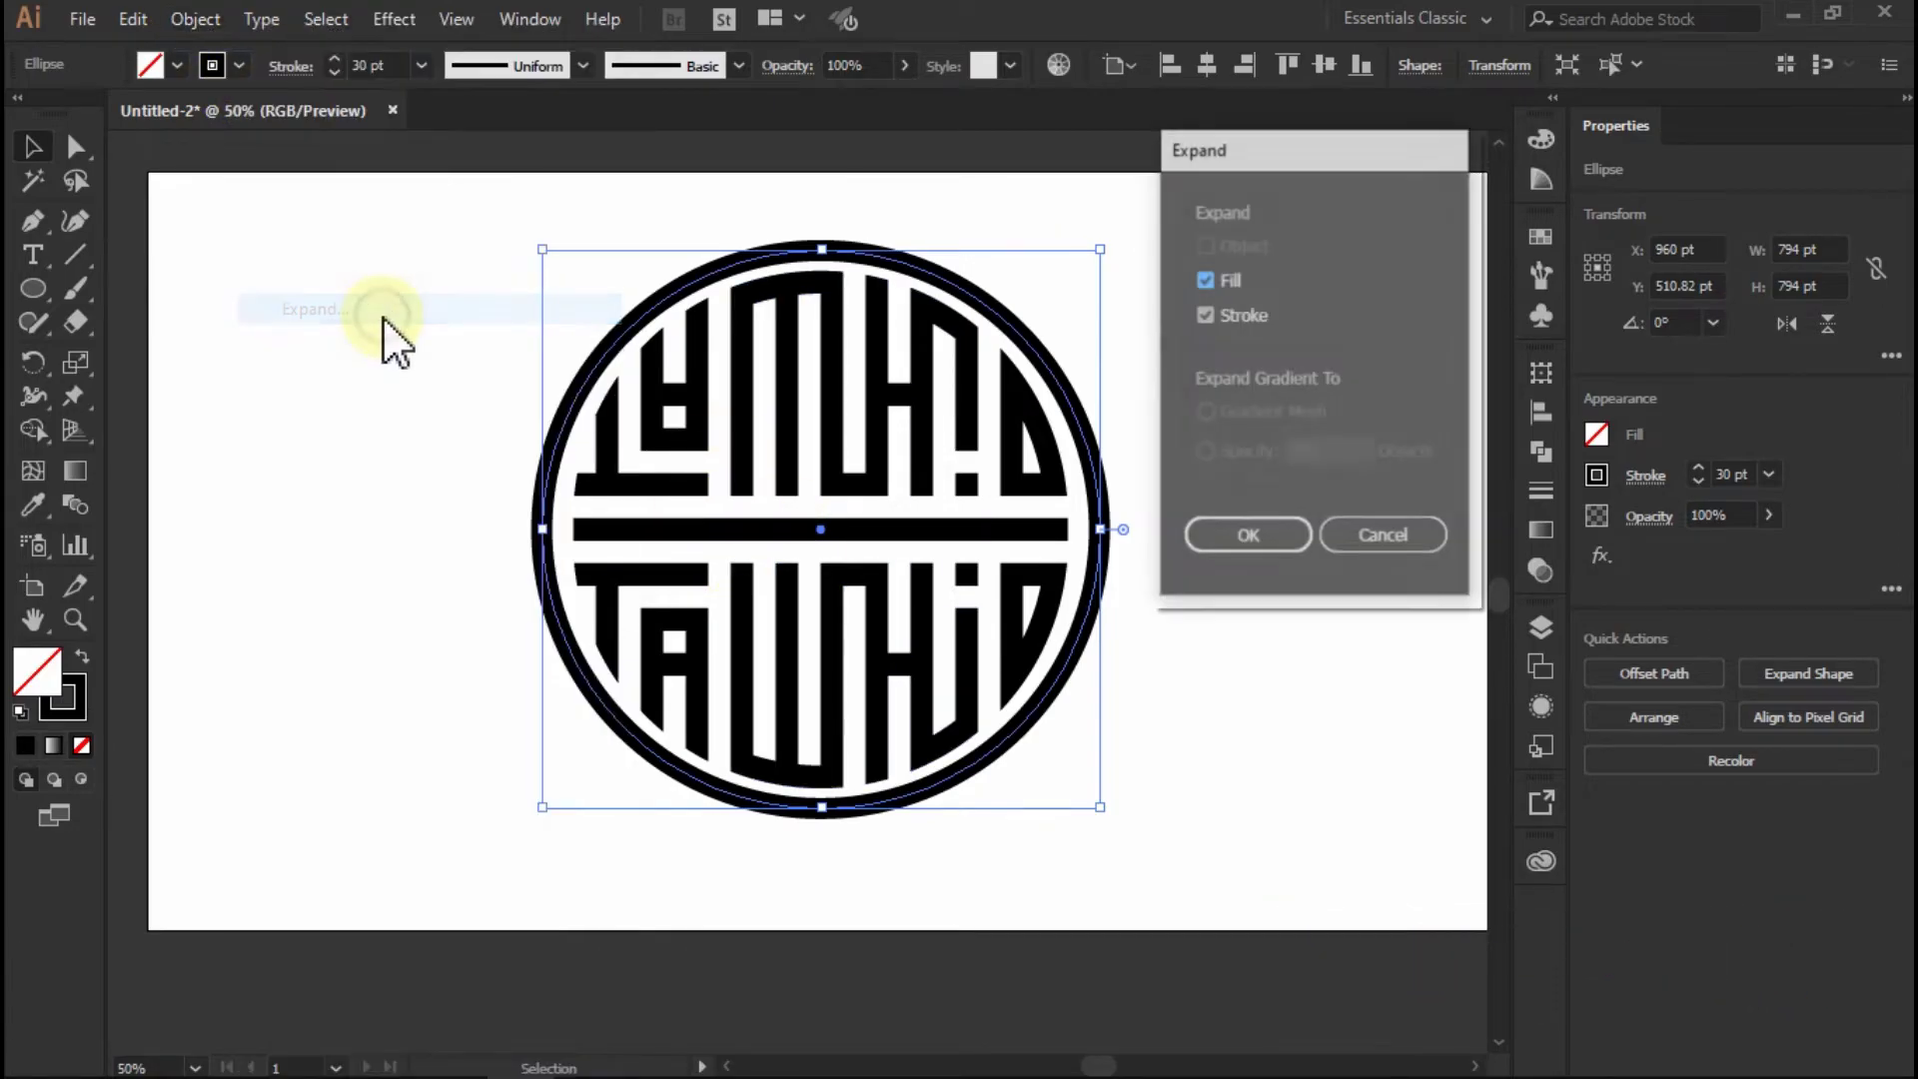
{"action": "left_click", "coordinate": [1250, 539]}
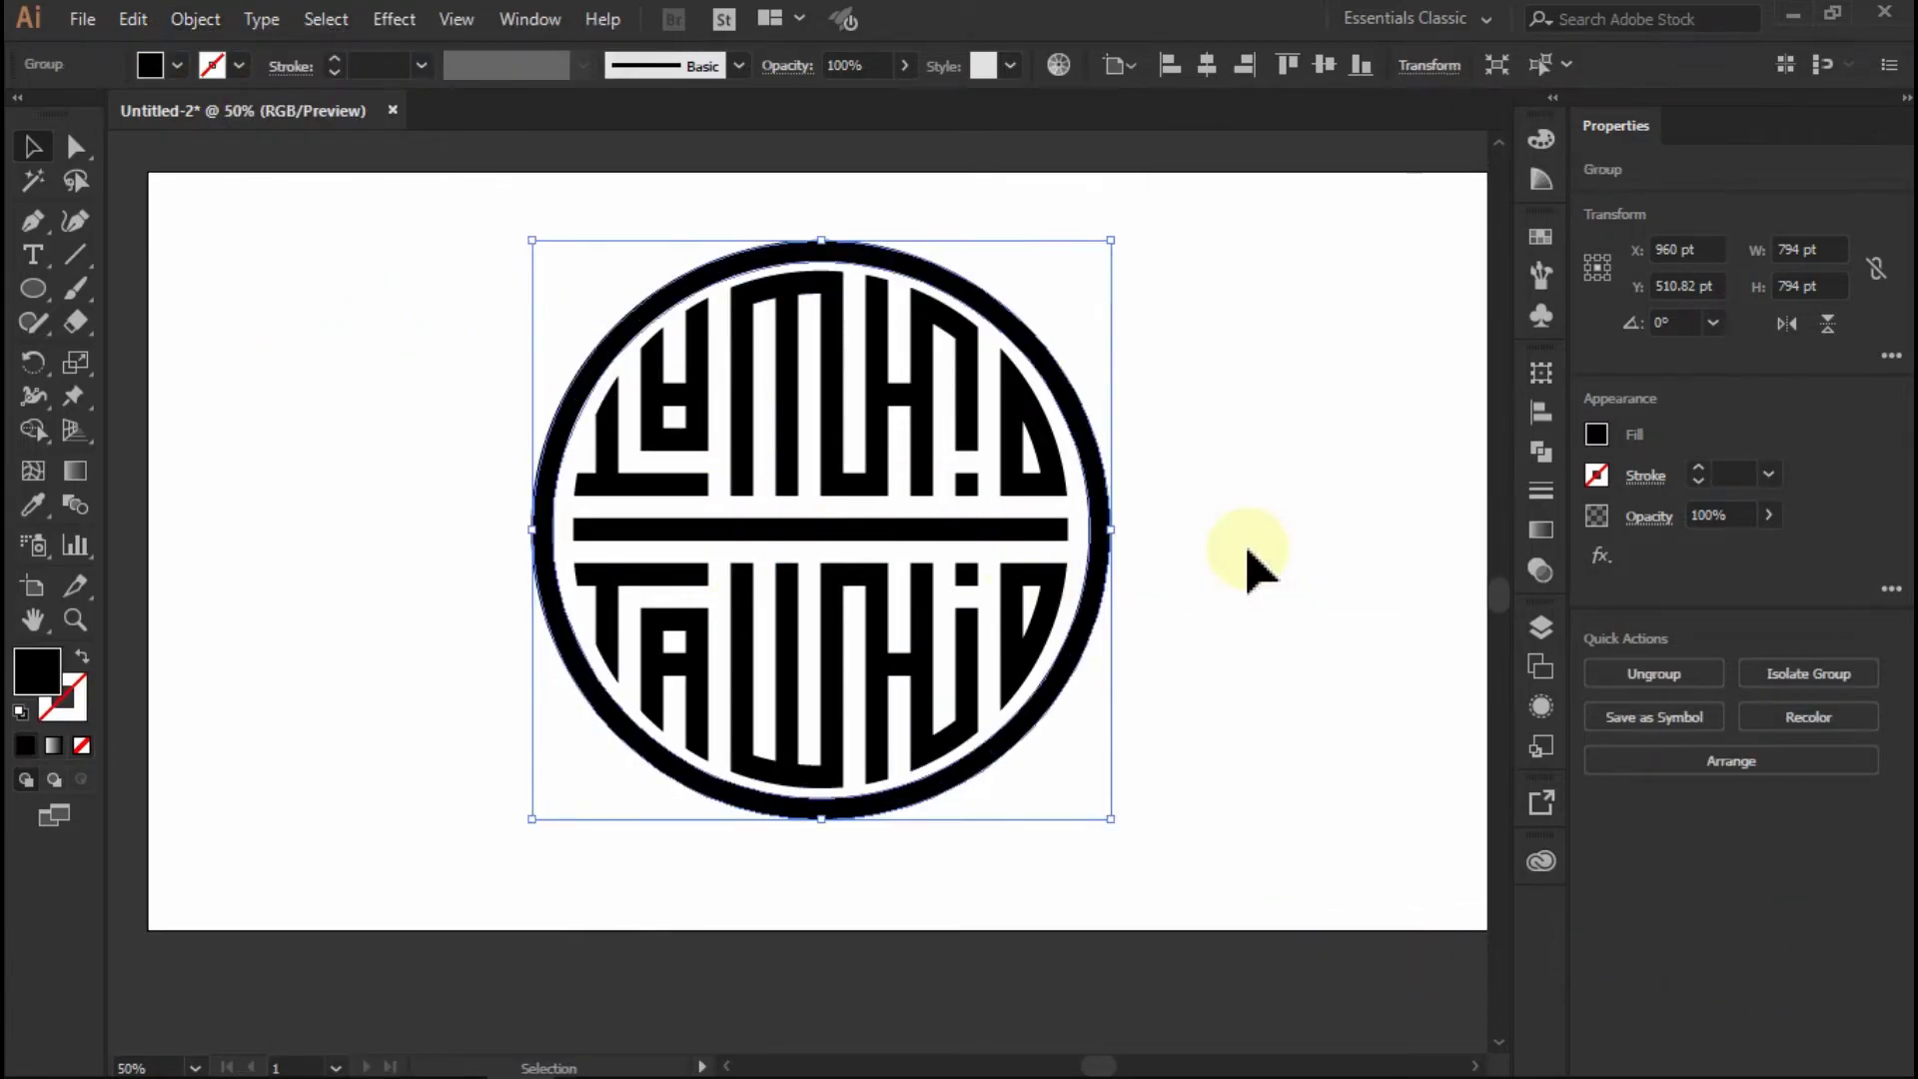
Group the ring with the lettering and centre the group vertically on the artboard
{"action": "left_click", "coordinate": [1238, 564]}
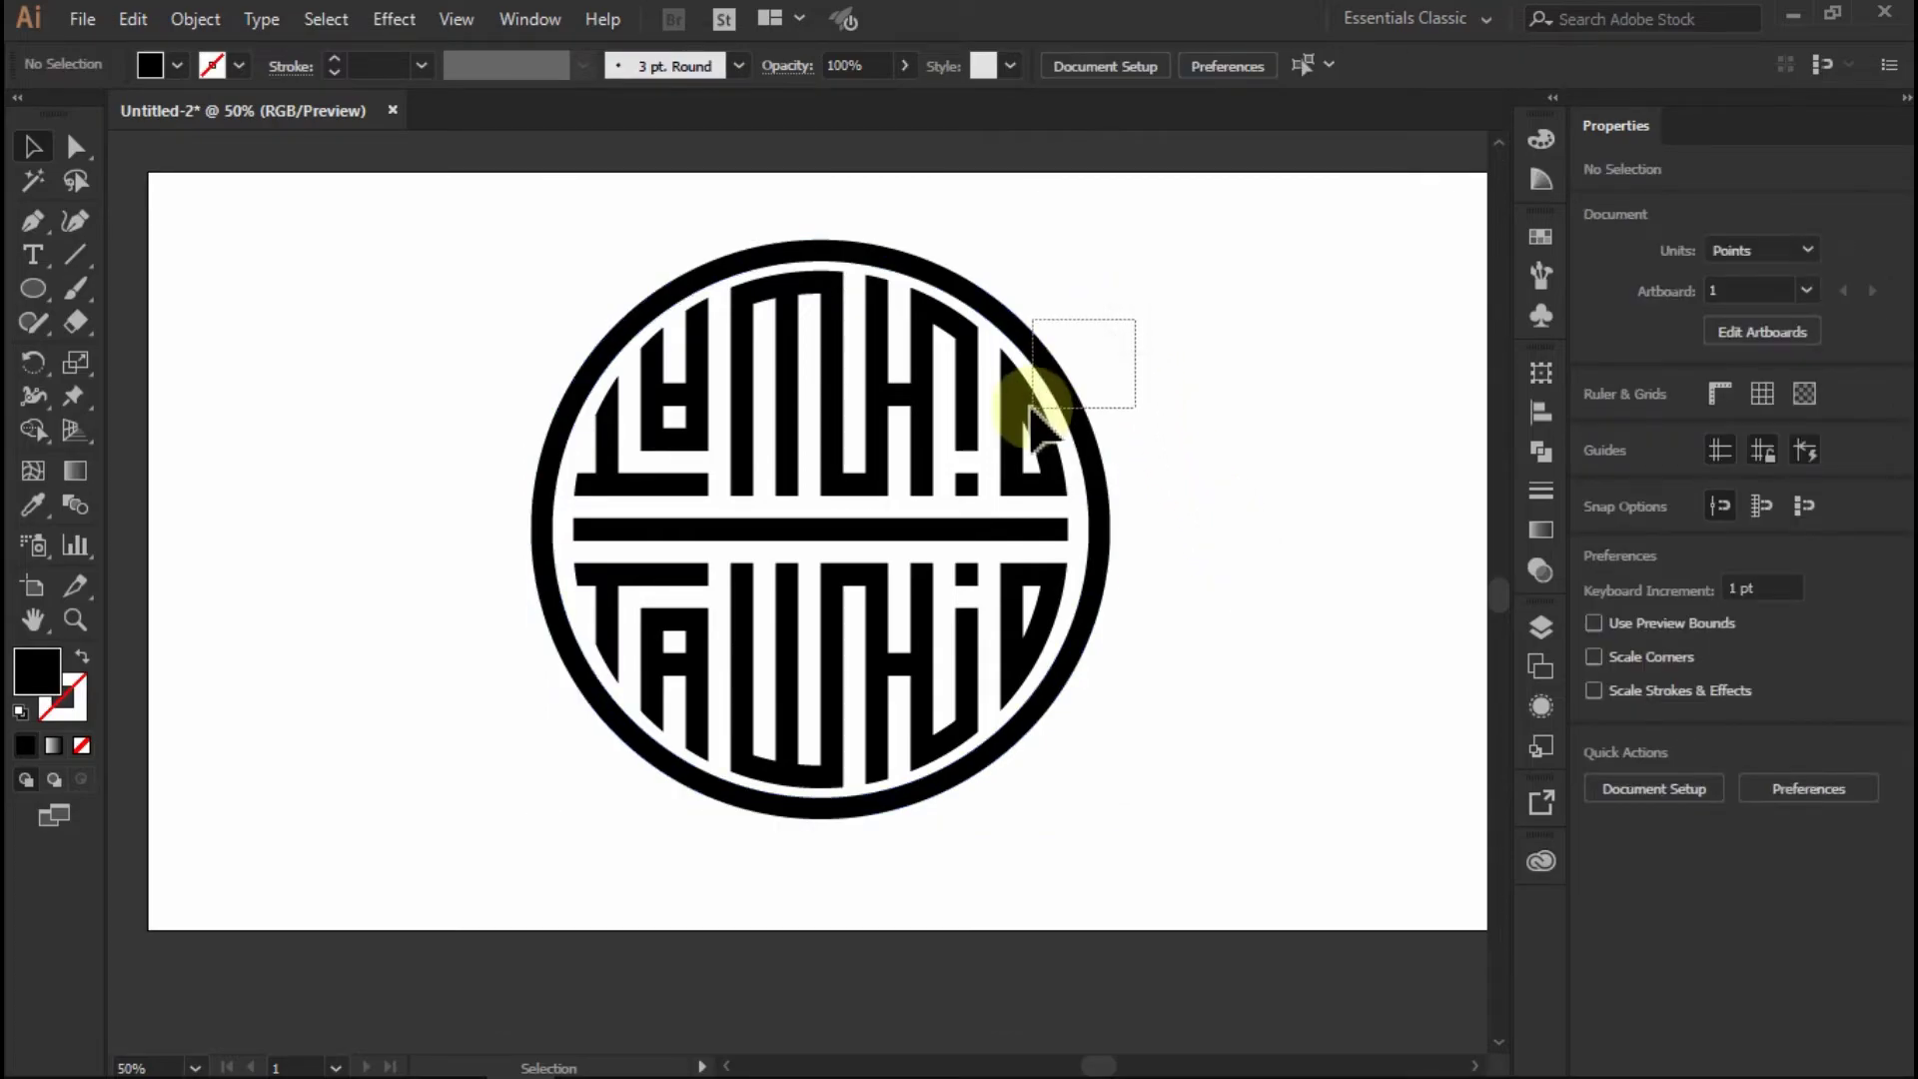
{"action": "left_click_drag", "start_coordinate": [1039, 420], "coordinate": [1034, 412]}
{"action": "left_click", "coordinate": [195, 19]}
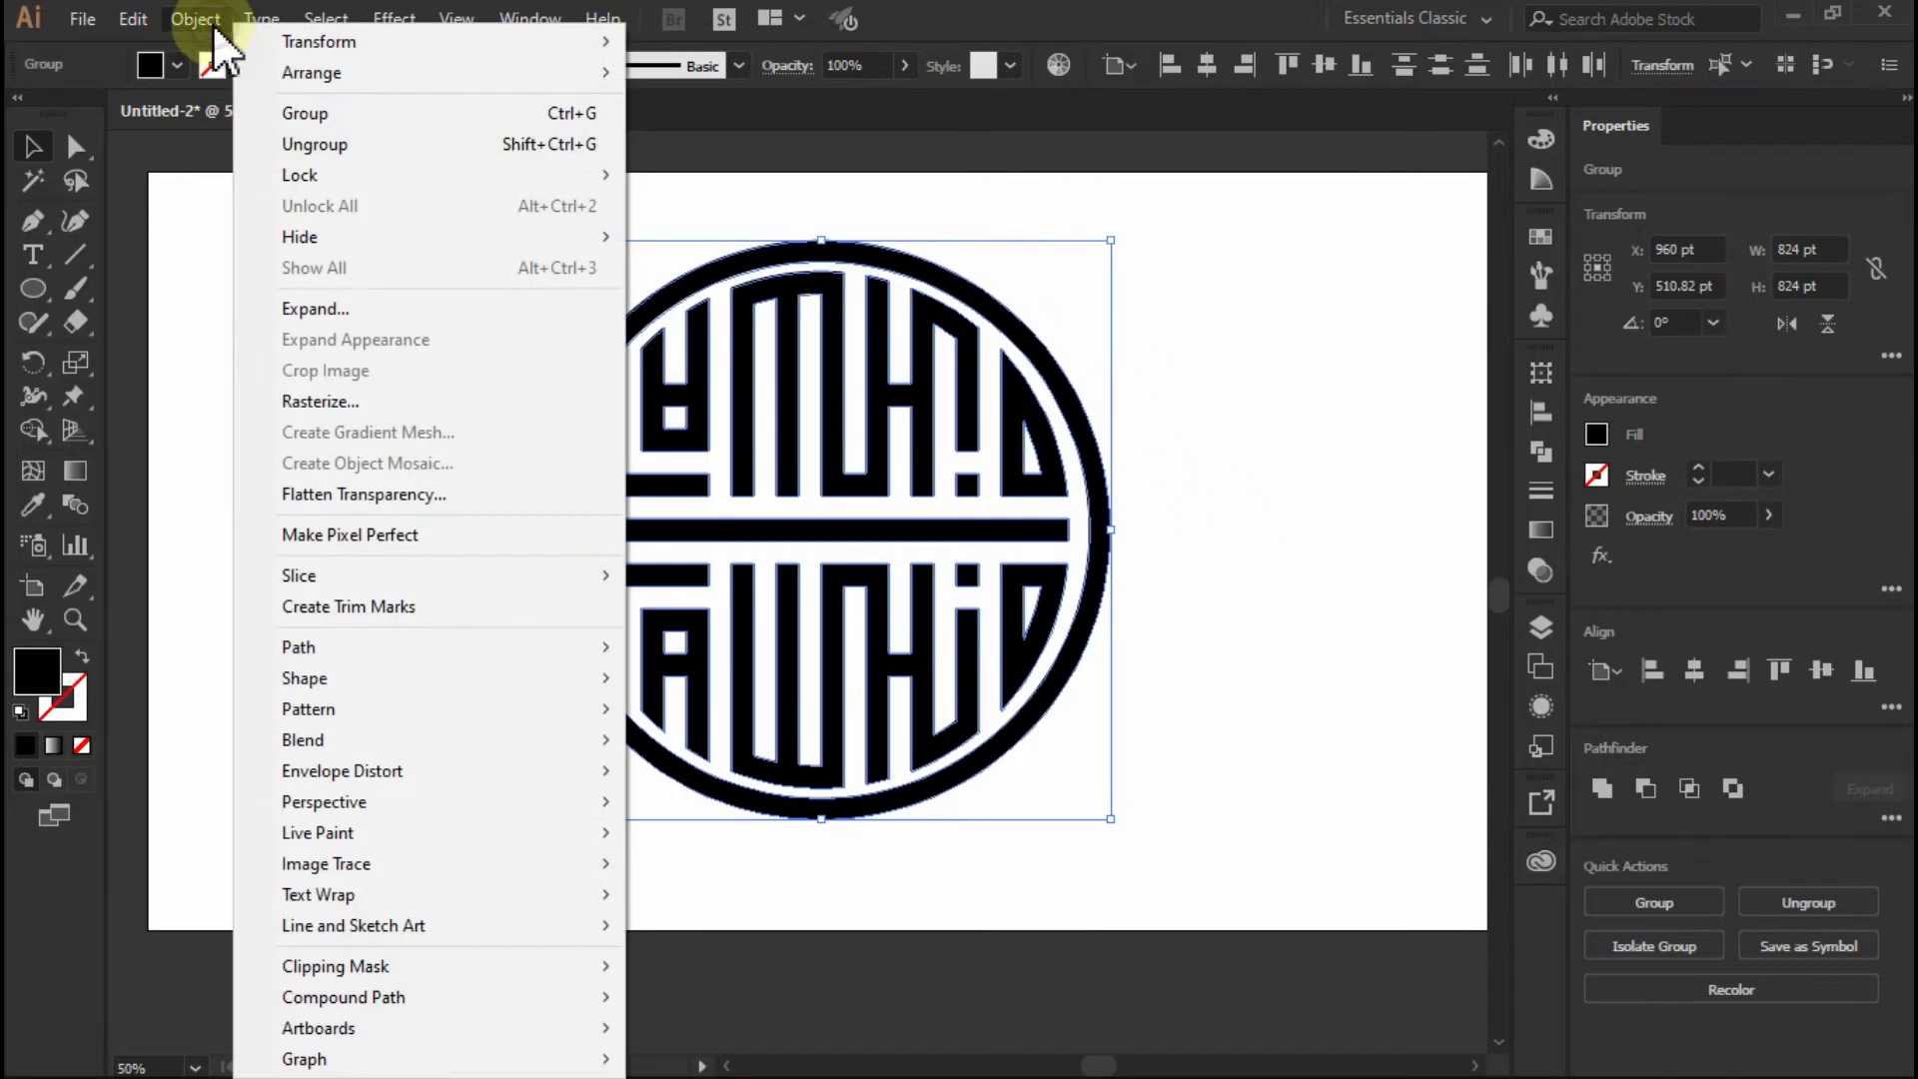
{"action": "left_click", "coordinate": [367, 118]}
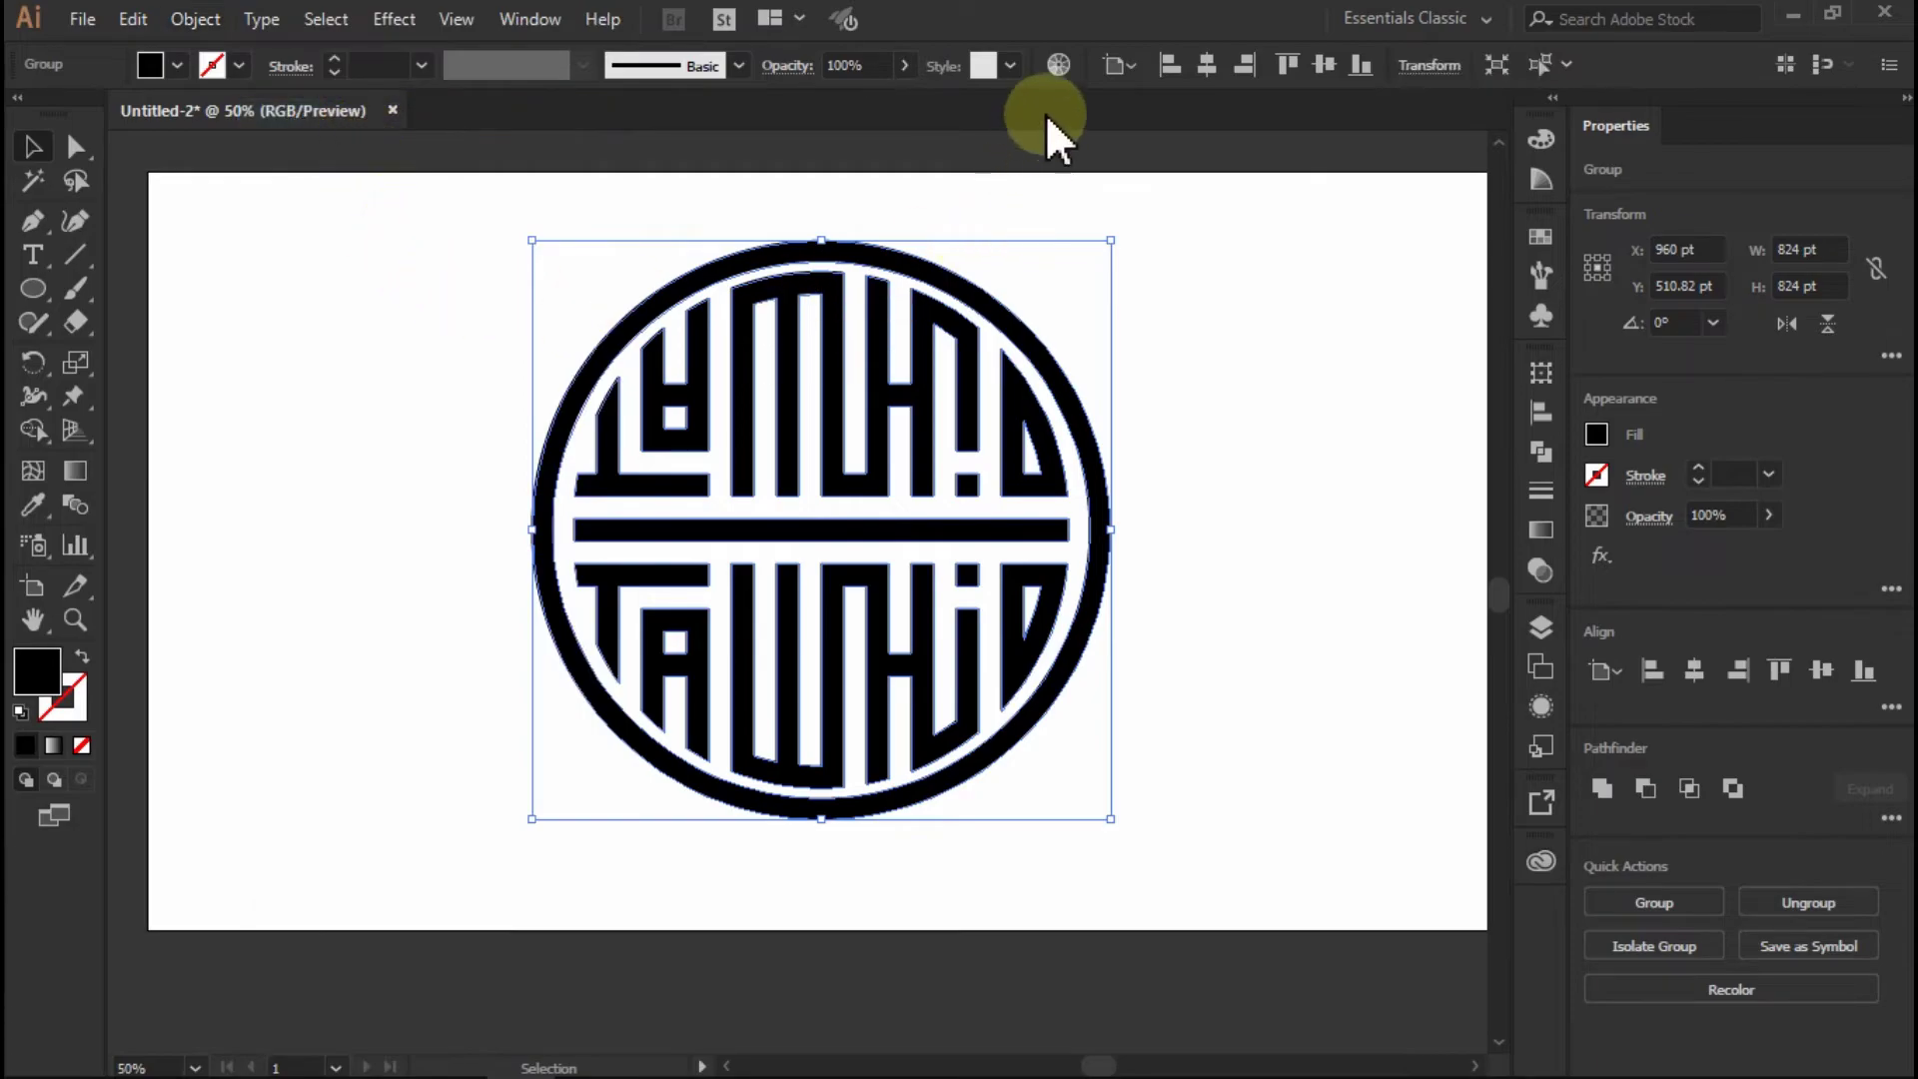
{"action": "left_click", "coordinate": [1327, 64]}
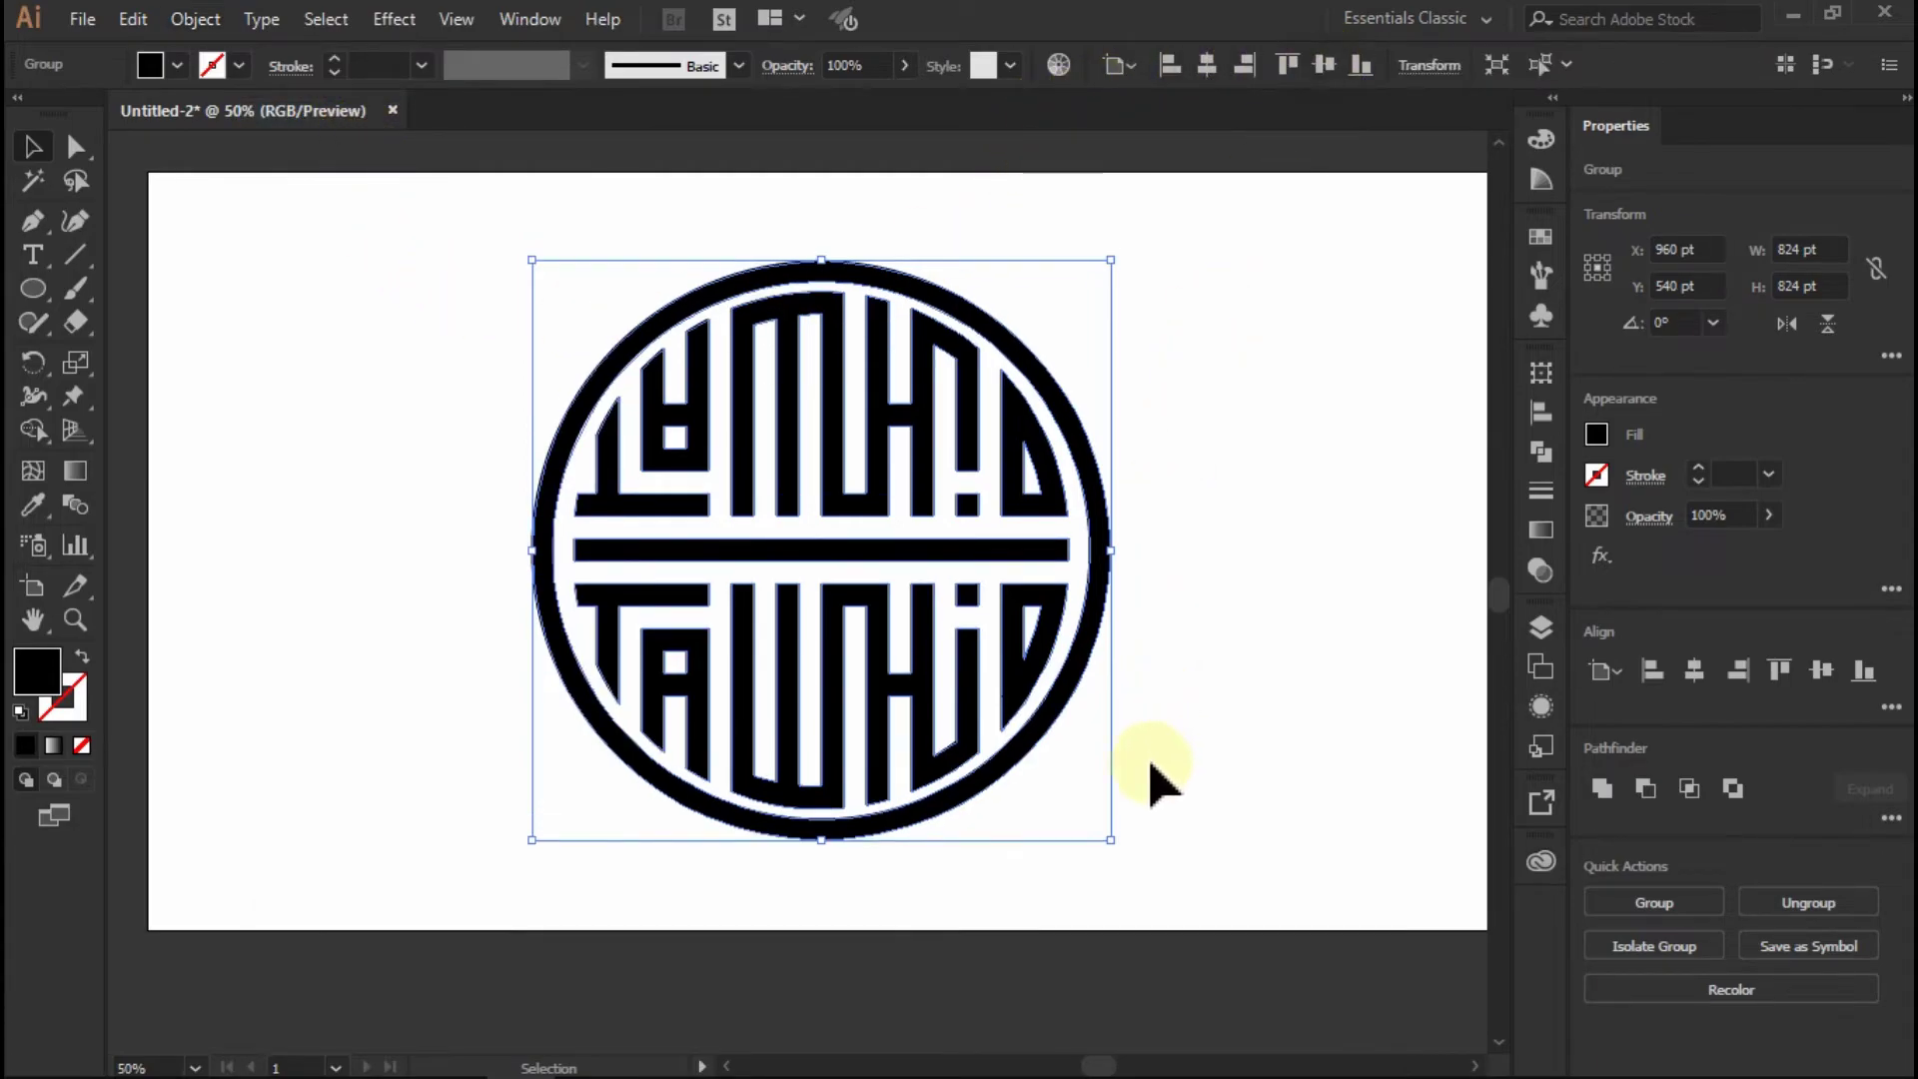
Scale the grouped logo down to about 658 pt wide and move it horizontally into the artboard's right half
{"action": "left_click_drag", "start_coordinate": [1109, 835], "coordinate": [1046, 786]}
{"action": "left_click_drag", "start_coordinate": [809, 552], "coordinate": [1155, 552]}
{"action": "key", "text": "ctrl+minus"}
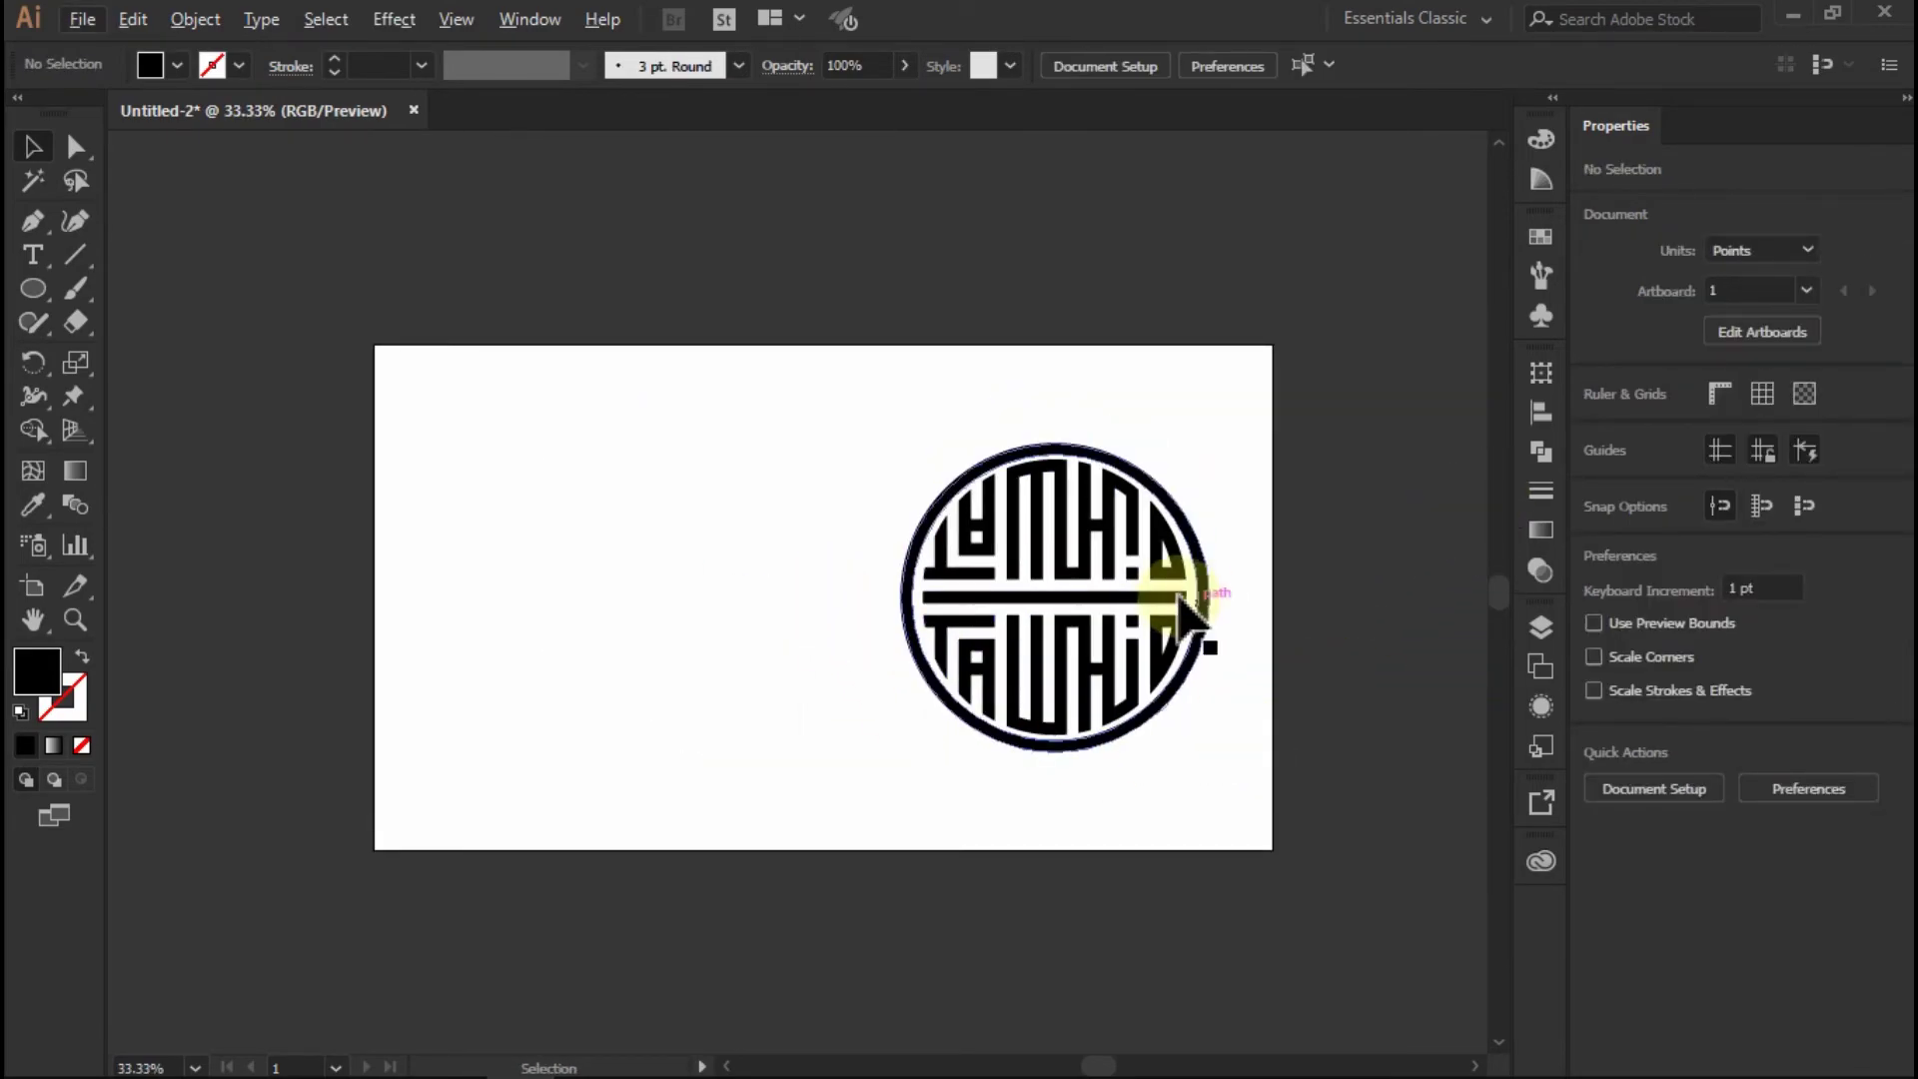
Recolor the logo's fill to the teal swatch
{"action": "left_click", "coordinate": [1508, 449]}
{"action": "left_click", "coordinate": [1449, 555]}
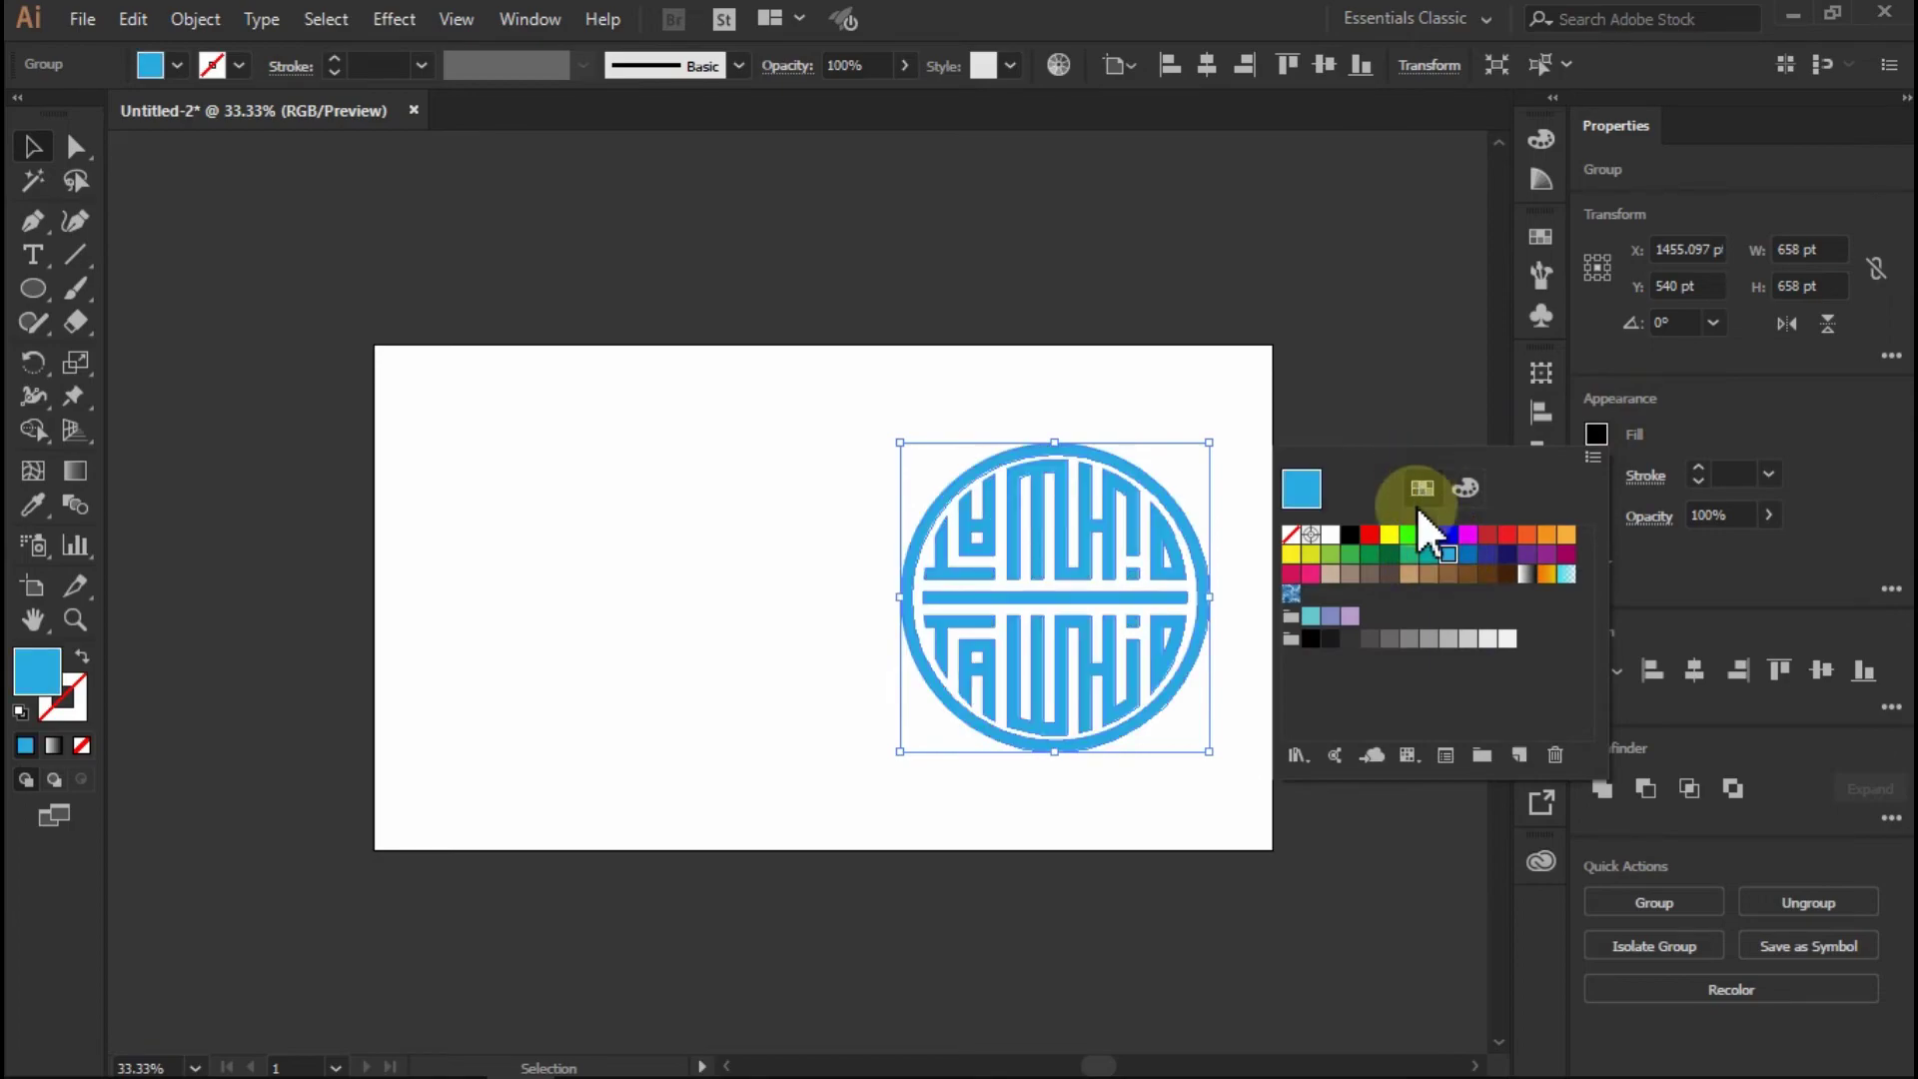
{"action": "left_click", "coordinate": [1426, 556]}
{"action": "left_click", "coordinate": [344, 398]}
Create a 1920 × 1080 pt rectangle that covers the whole artboard
{"action": "left_click", "coordinate": [33, 290]}
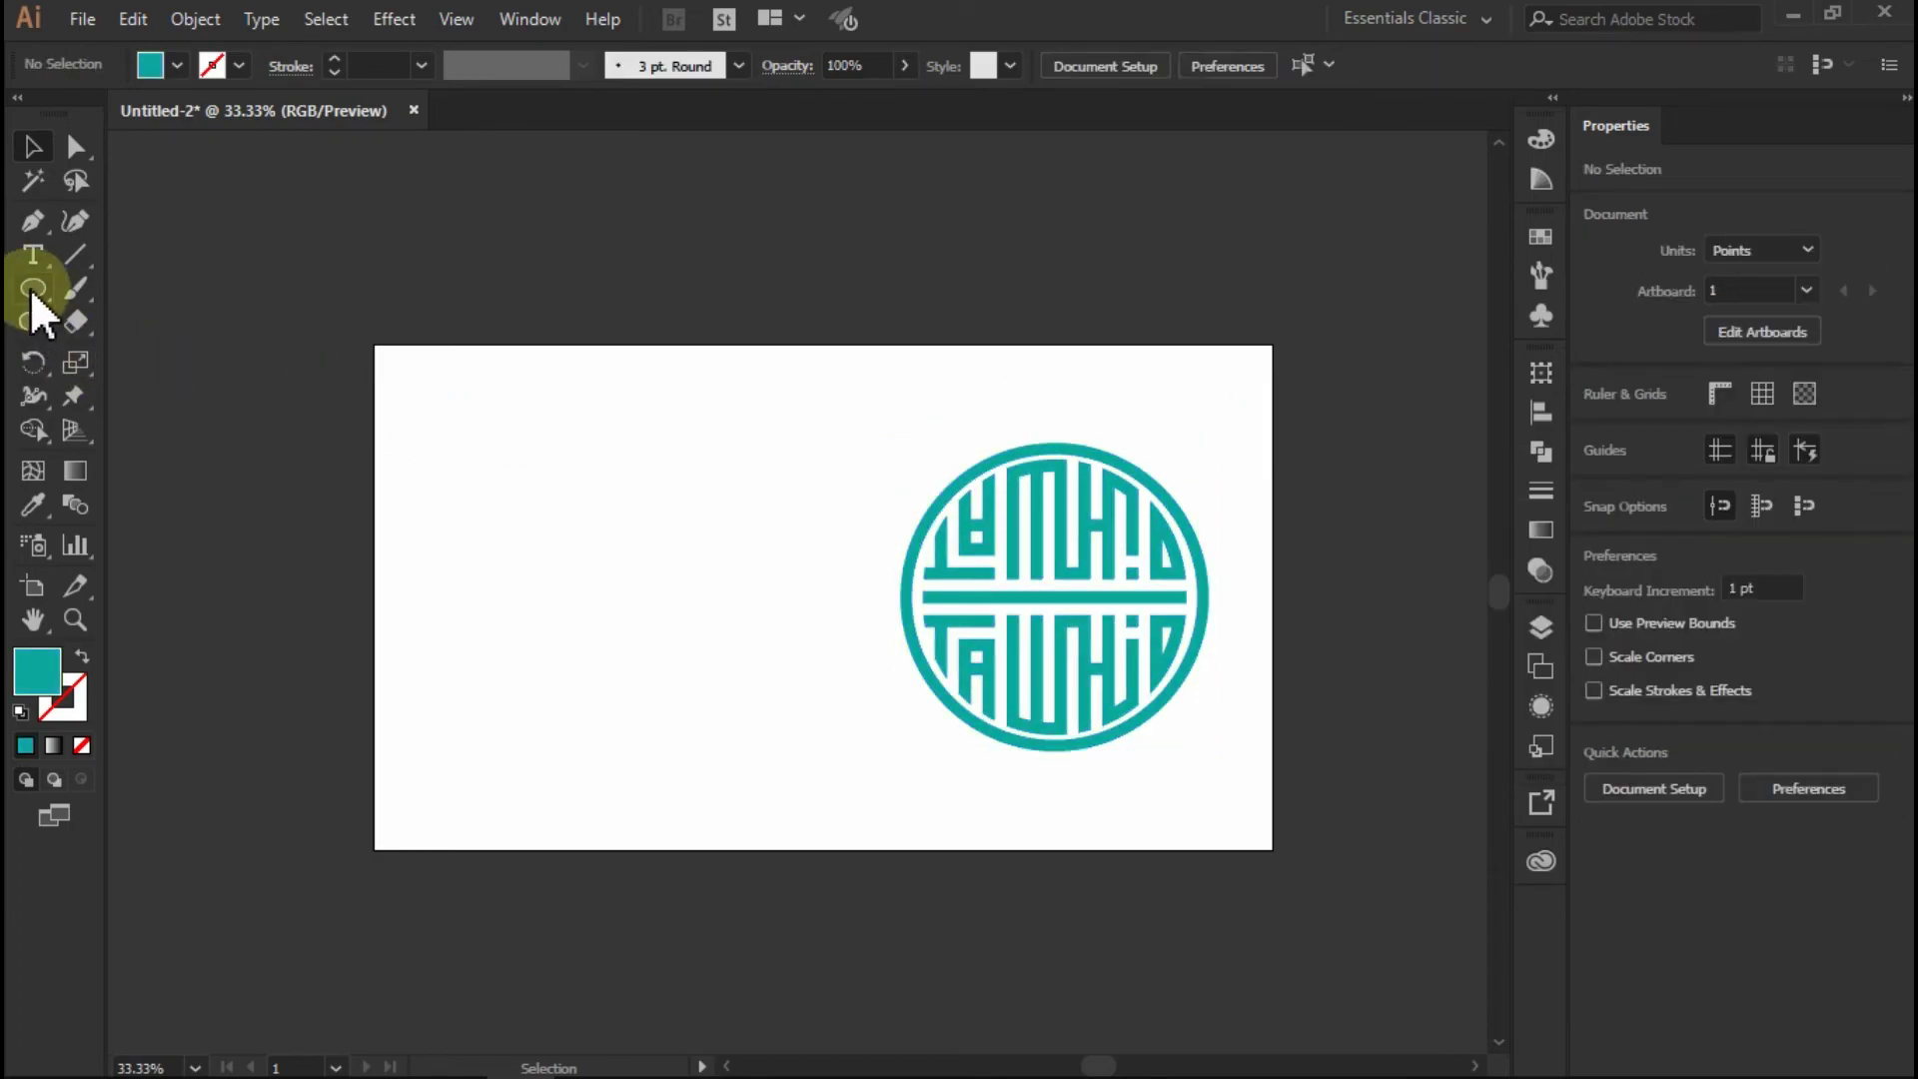
{"action": "left_click", "coordinate": [384, 342]}
{"action": "key", "text": "Return"}
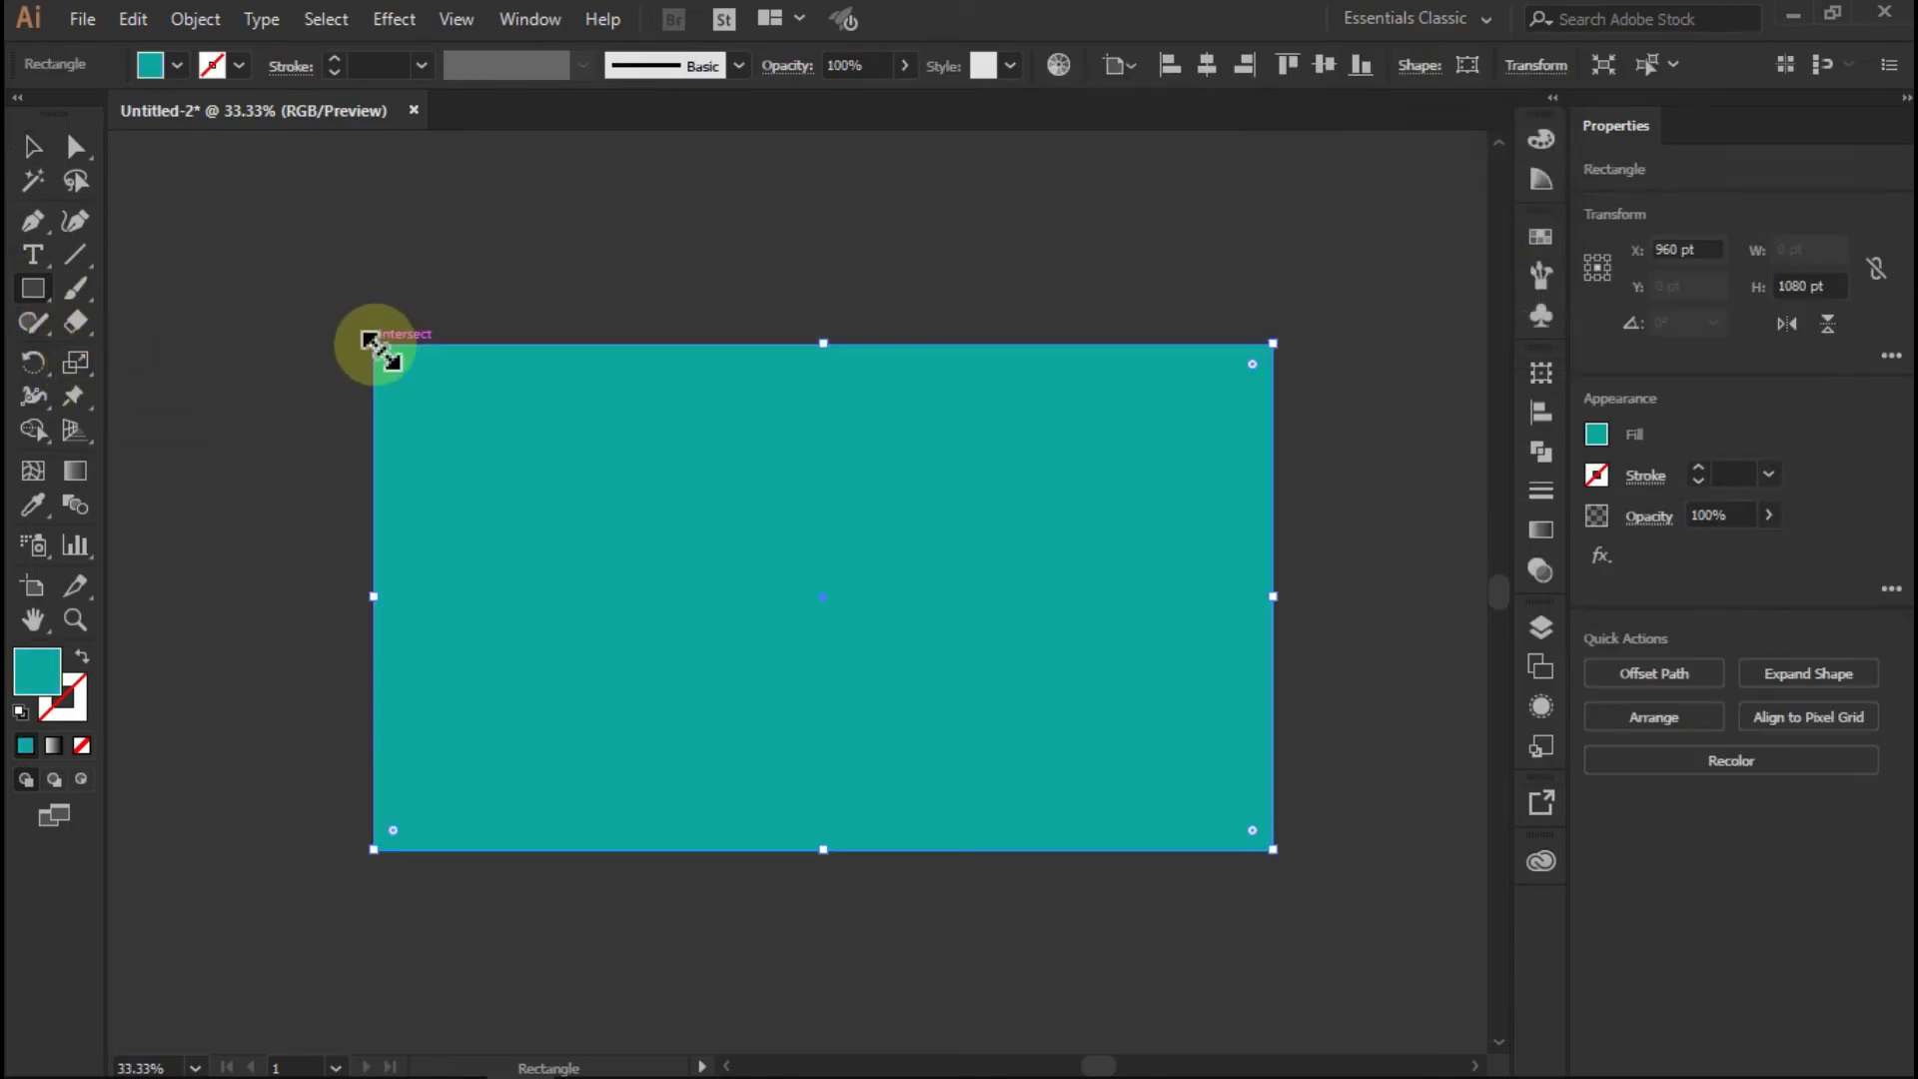
Fill the background rectangle with a near-black grey and send it behind the logo
{"action": "left_click", "coordinate": [33, 148]}
{"action": "left_click", "coordinate": [152, 65]}
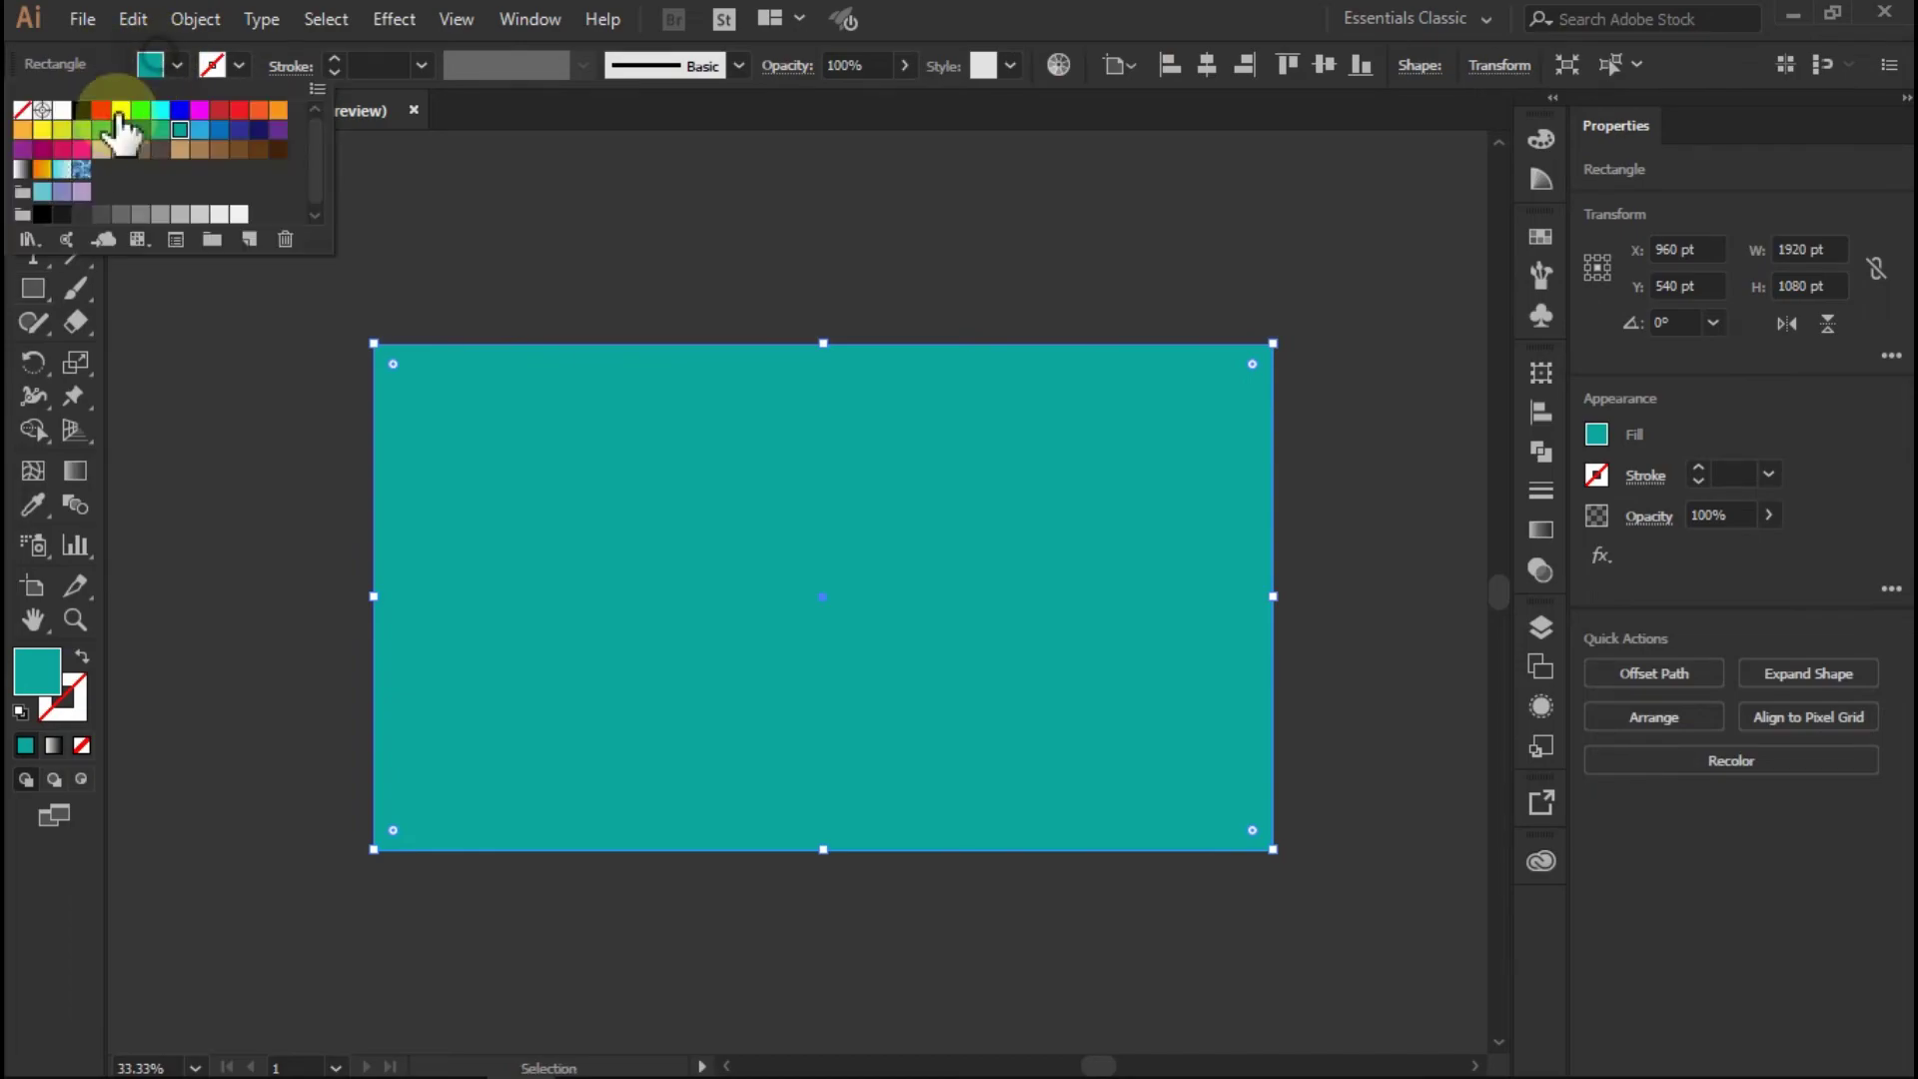
{"action": "left_click", "coordinate": [20, 209]}
{"action": "right_click", "coordinate": [647, 438]}
{"action": "mouse_move", "coordinate": [724, 875]}
{"action": "left_click", "coordinate": [1044, 968]}
{"action": "left_click", "coordinate": [1339, 813]}
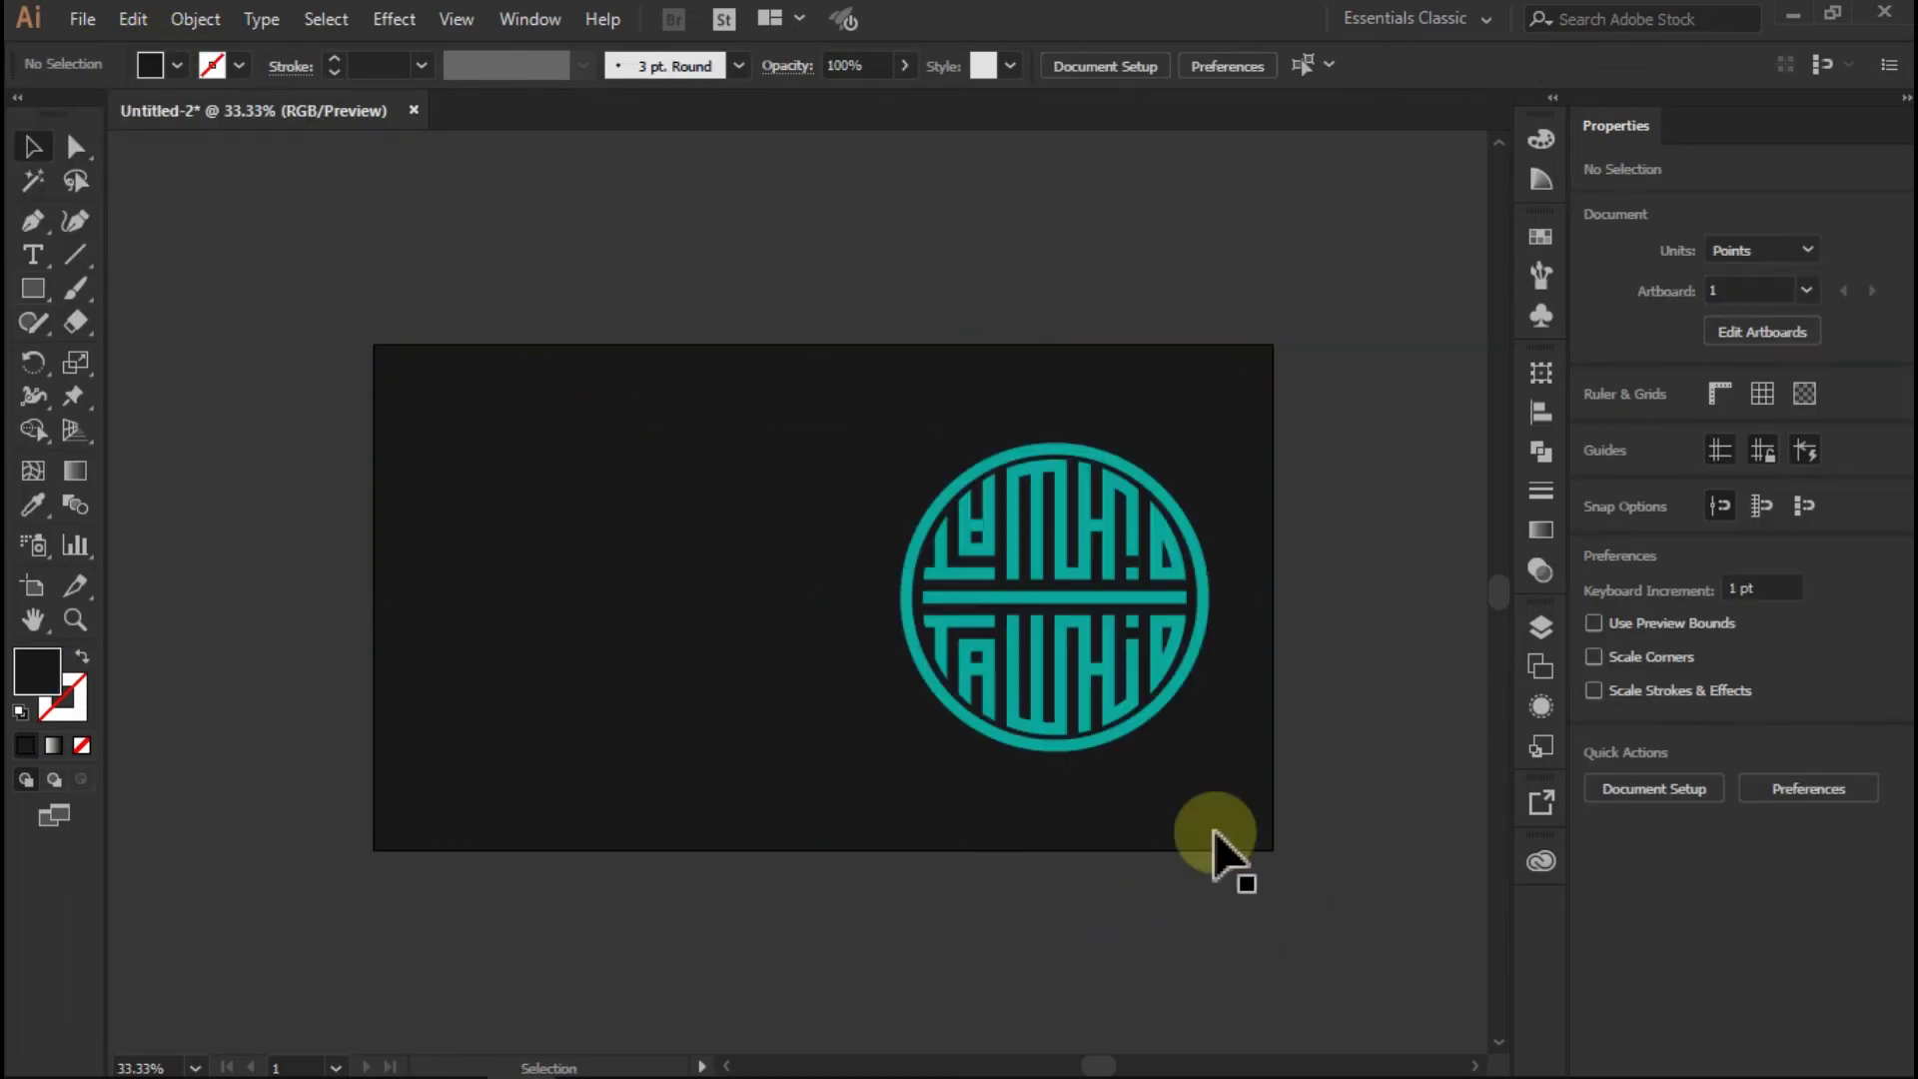
Add the word TAWHID at about 111 pt to the left of the logo and fill it with the logo's teal
{"action": "scroll", "coordinate": [869, 779], "scroll_direction": "up", "scroll_amount": 1}
{"action": "left_click", "coordinate": [195, 1065]}
{"action": "left_click", "coordinate": [285, 1049]}
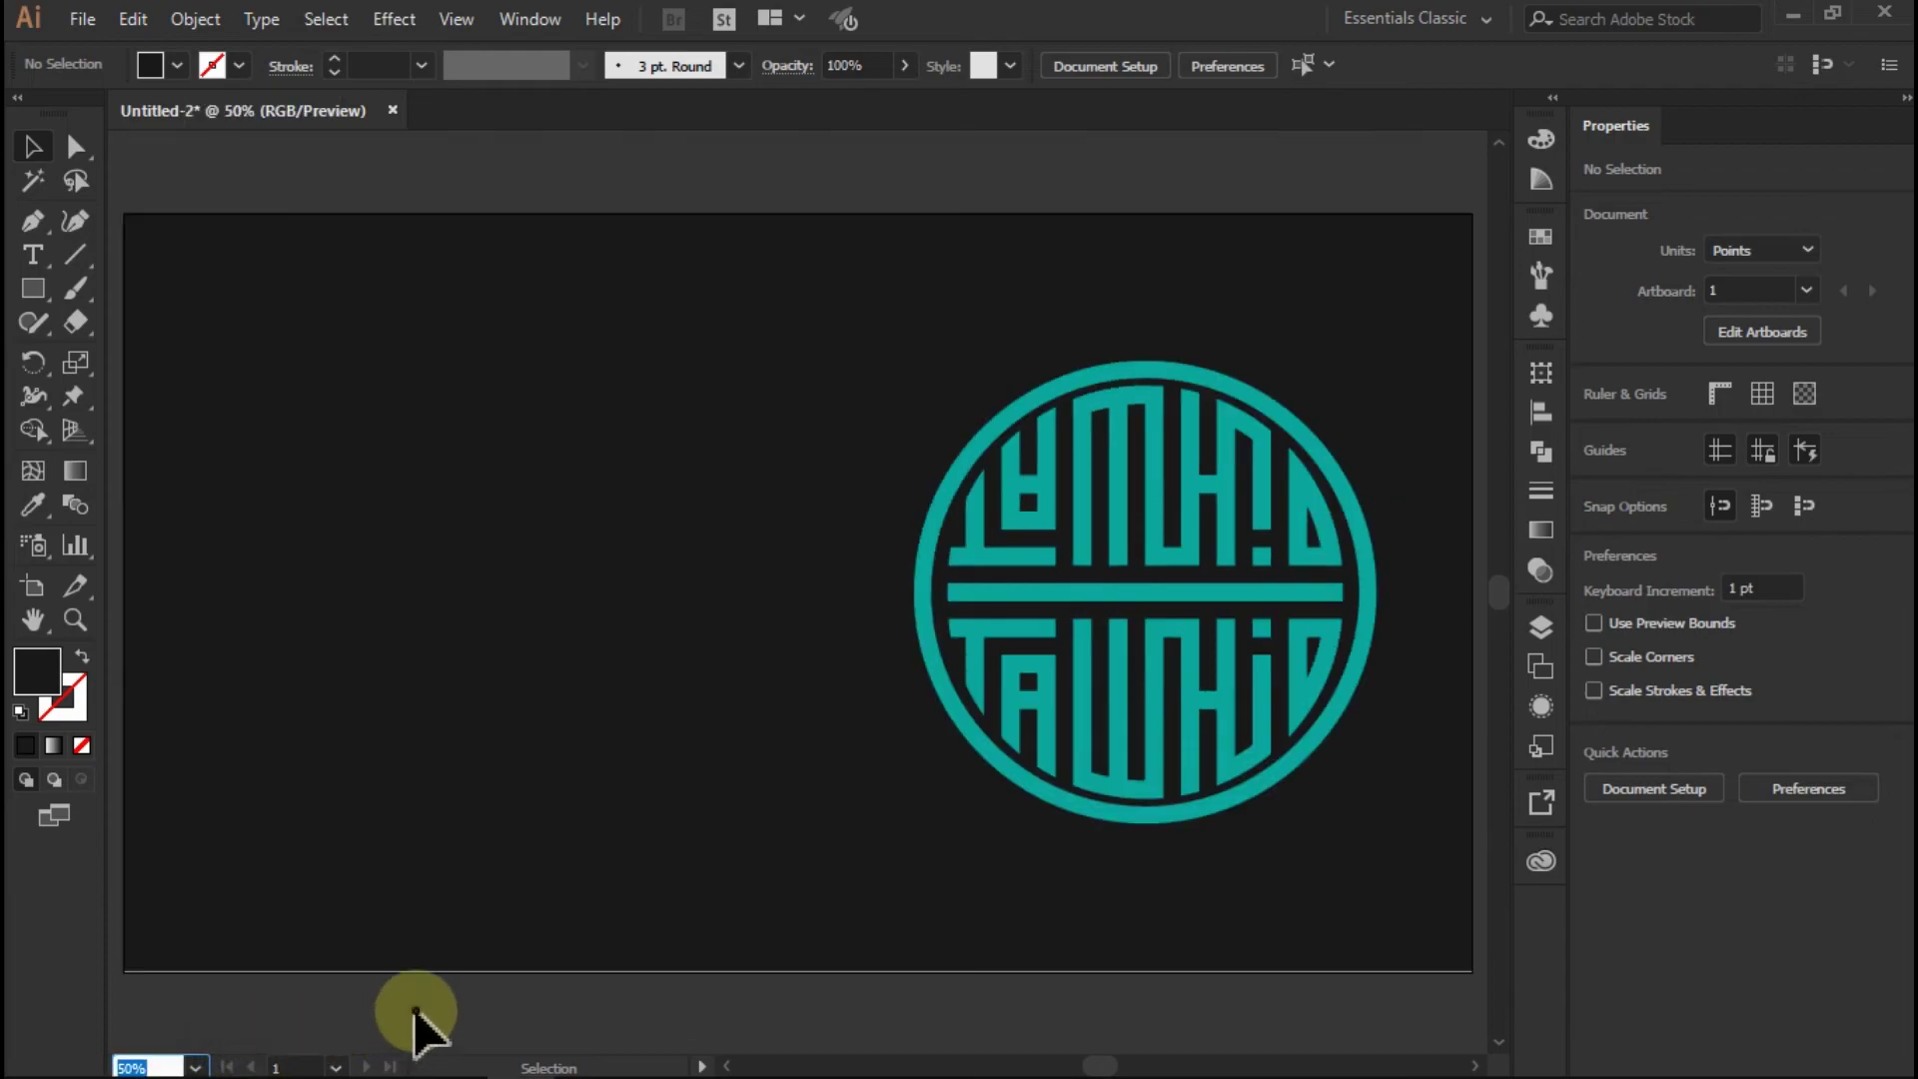
{"action": "key", "text": "t"}
{"action": "left_click", "coordinate": [333, 526]}
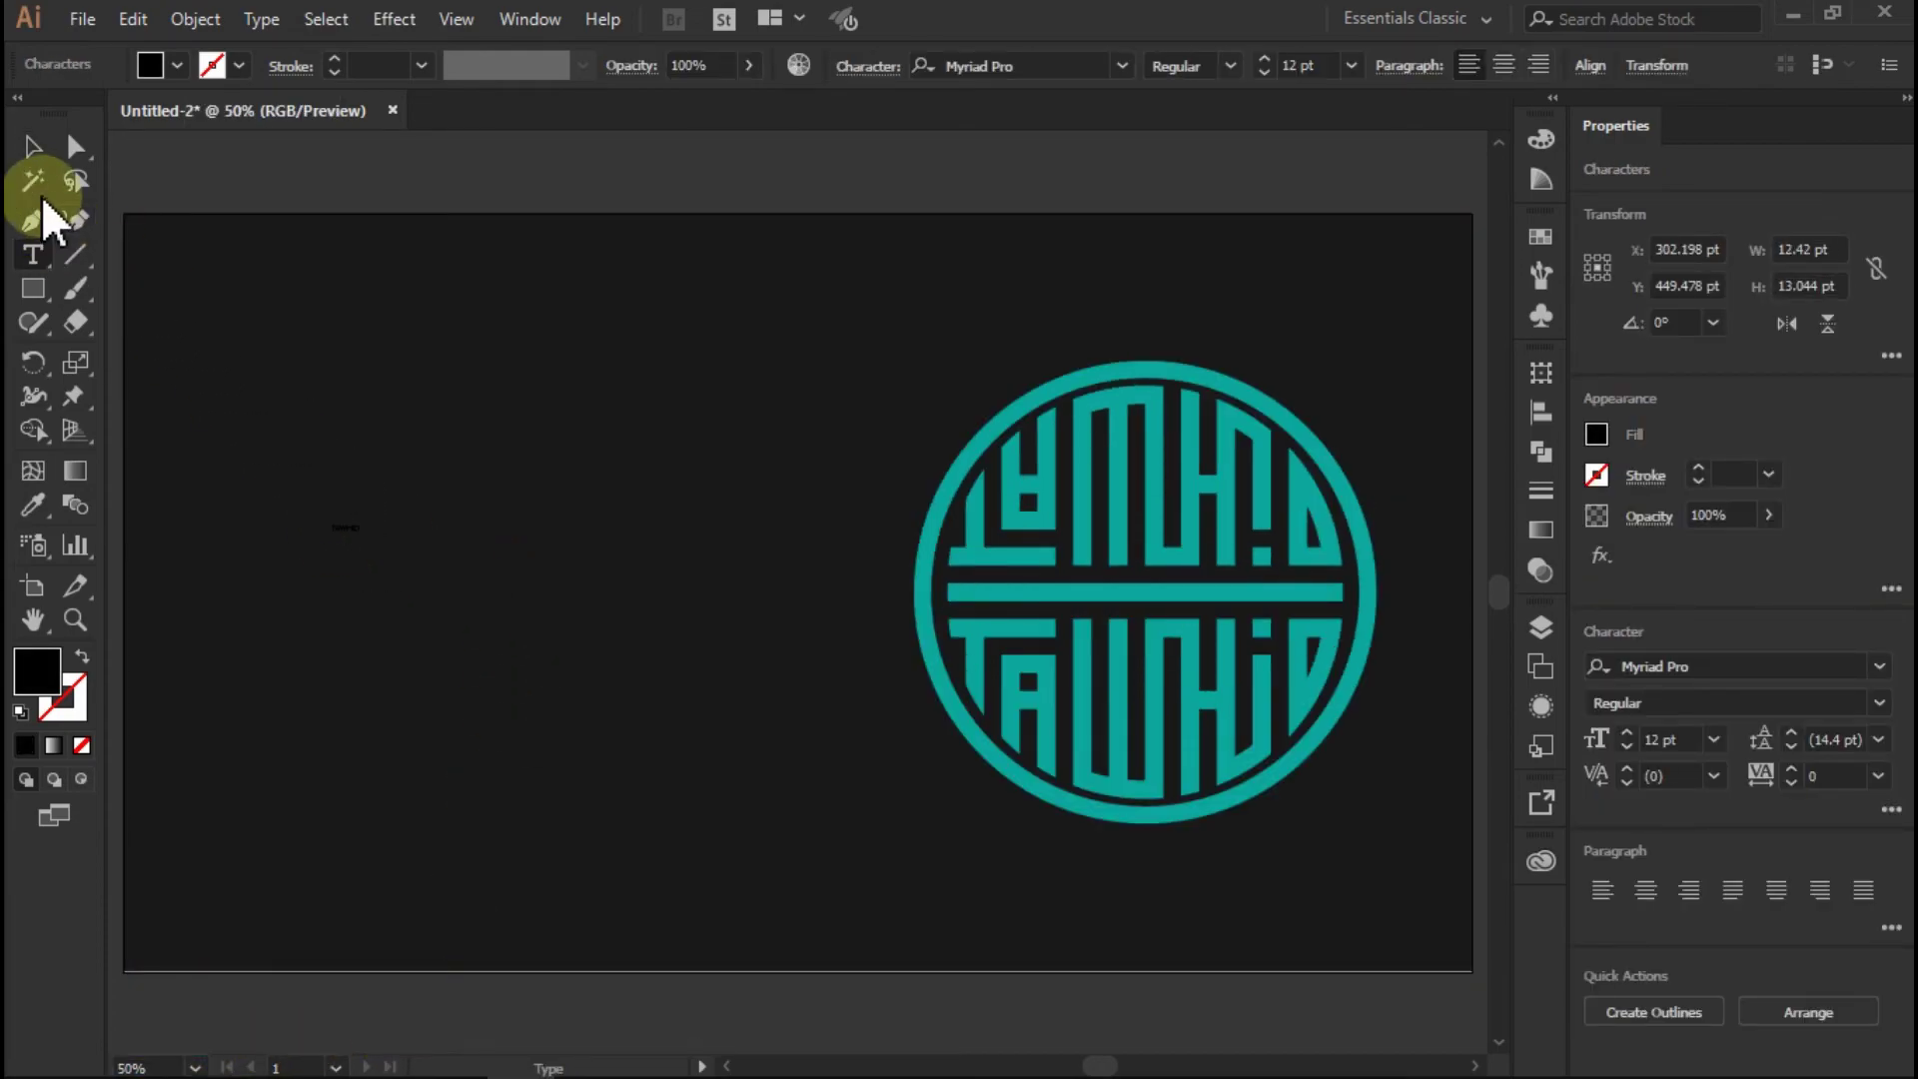
{"action": "left_click", "coordinate": [32, 146]}
{"action": "left_click_drag", "start_coordinate": [361, 540], "coordinate": [595, 662]}
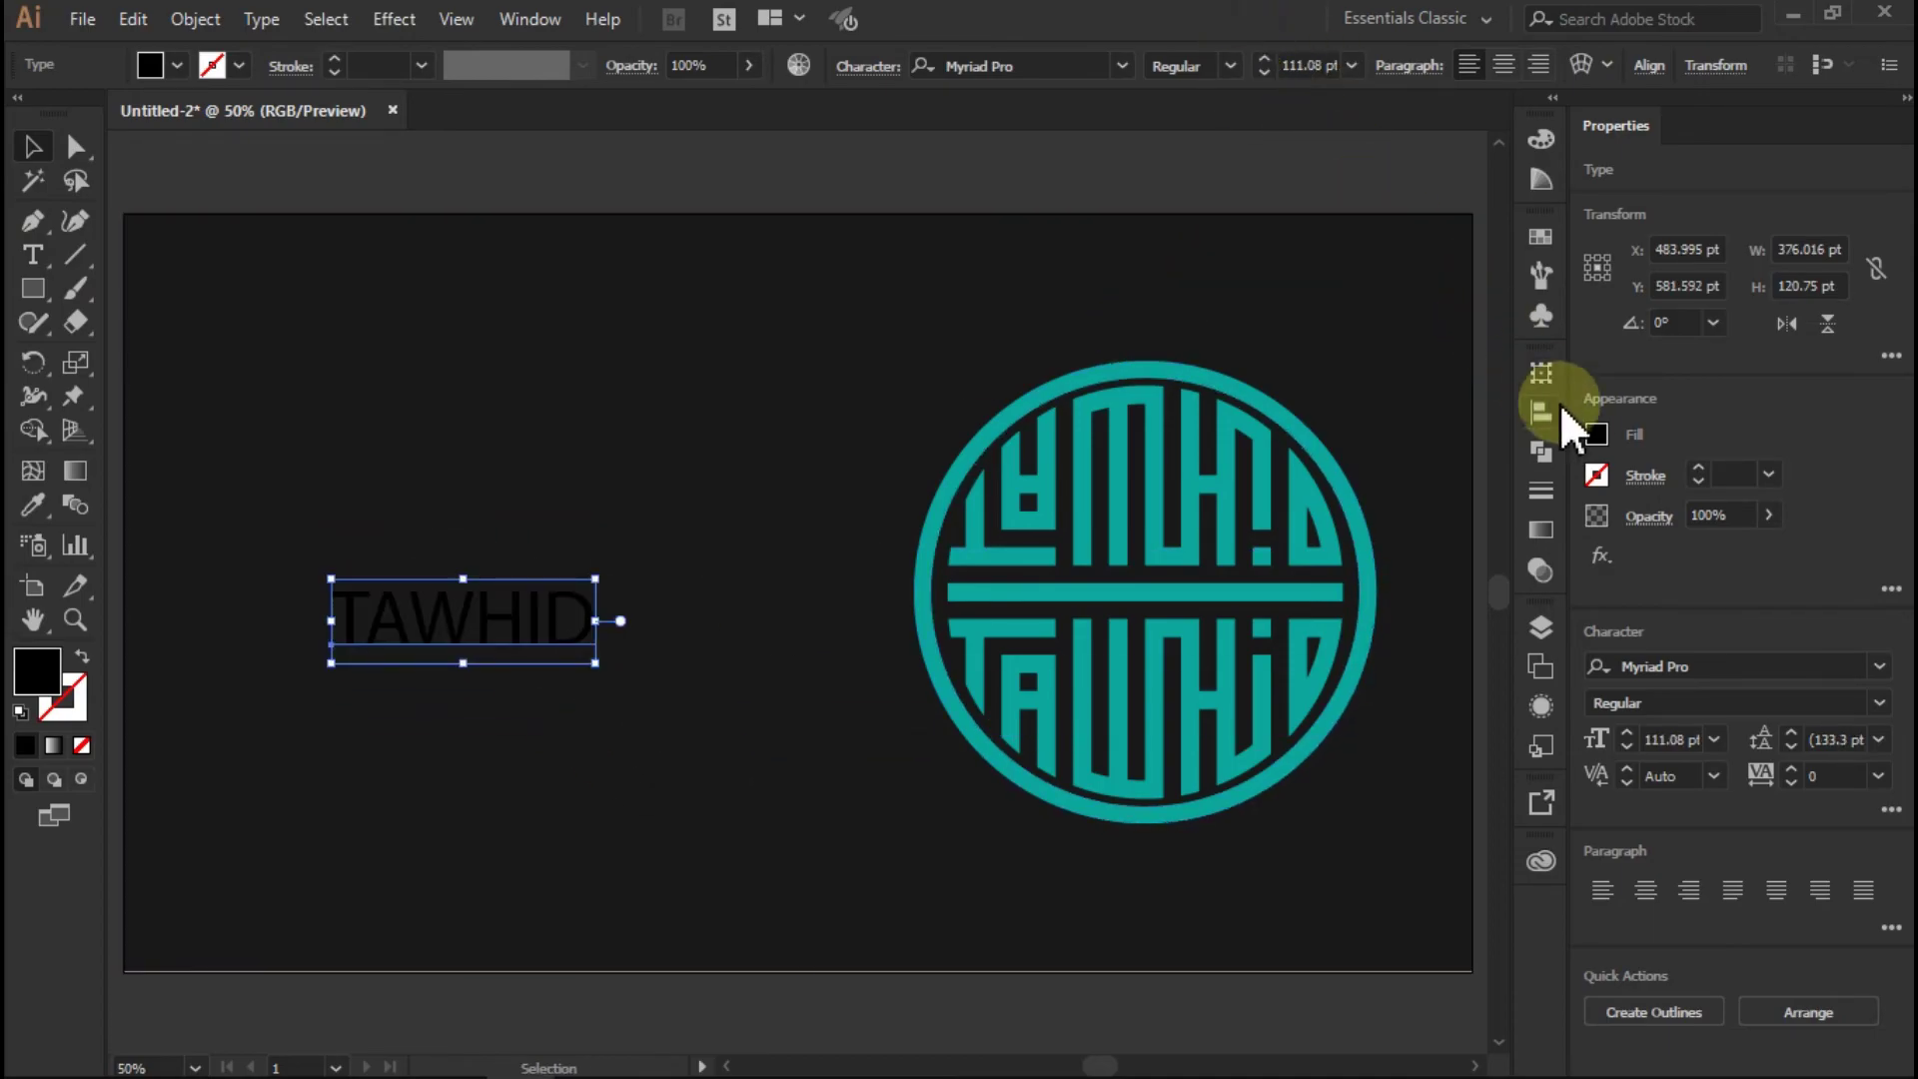
{"action": "left_click", "coordinate": [1596, 434]}
{"action": "left_click", "coordinate": [1427, 559]}
Set the TAWHID text in an italic font matching "MON" and enlarge it beside the logo
{"action": "left_click", "coordinate": [1122, 65]}
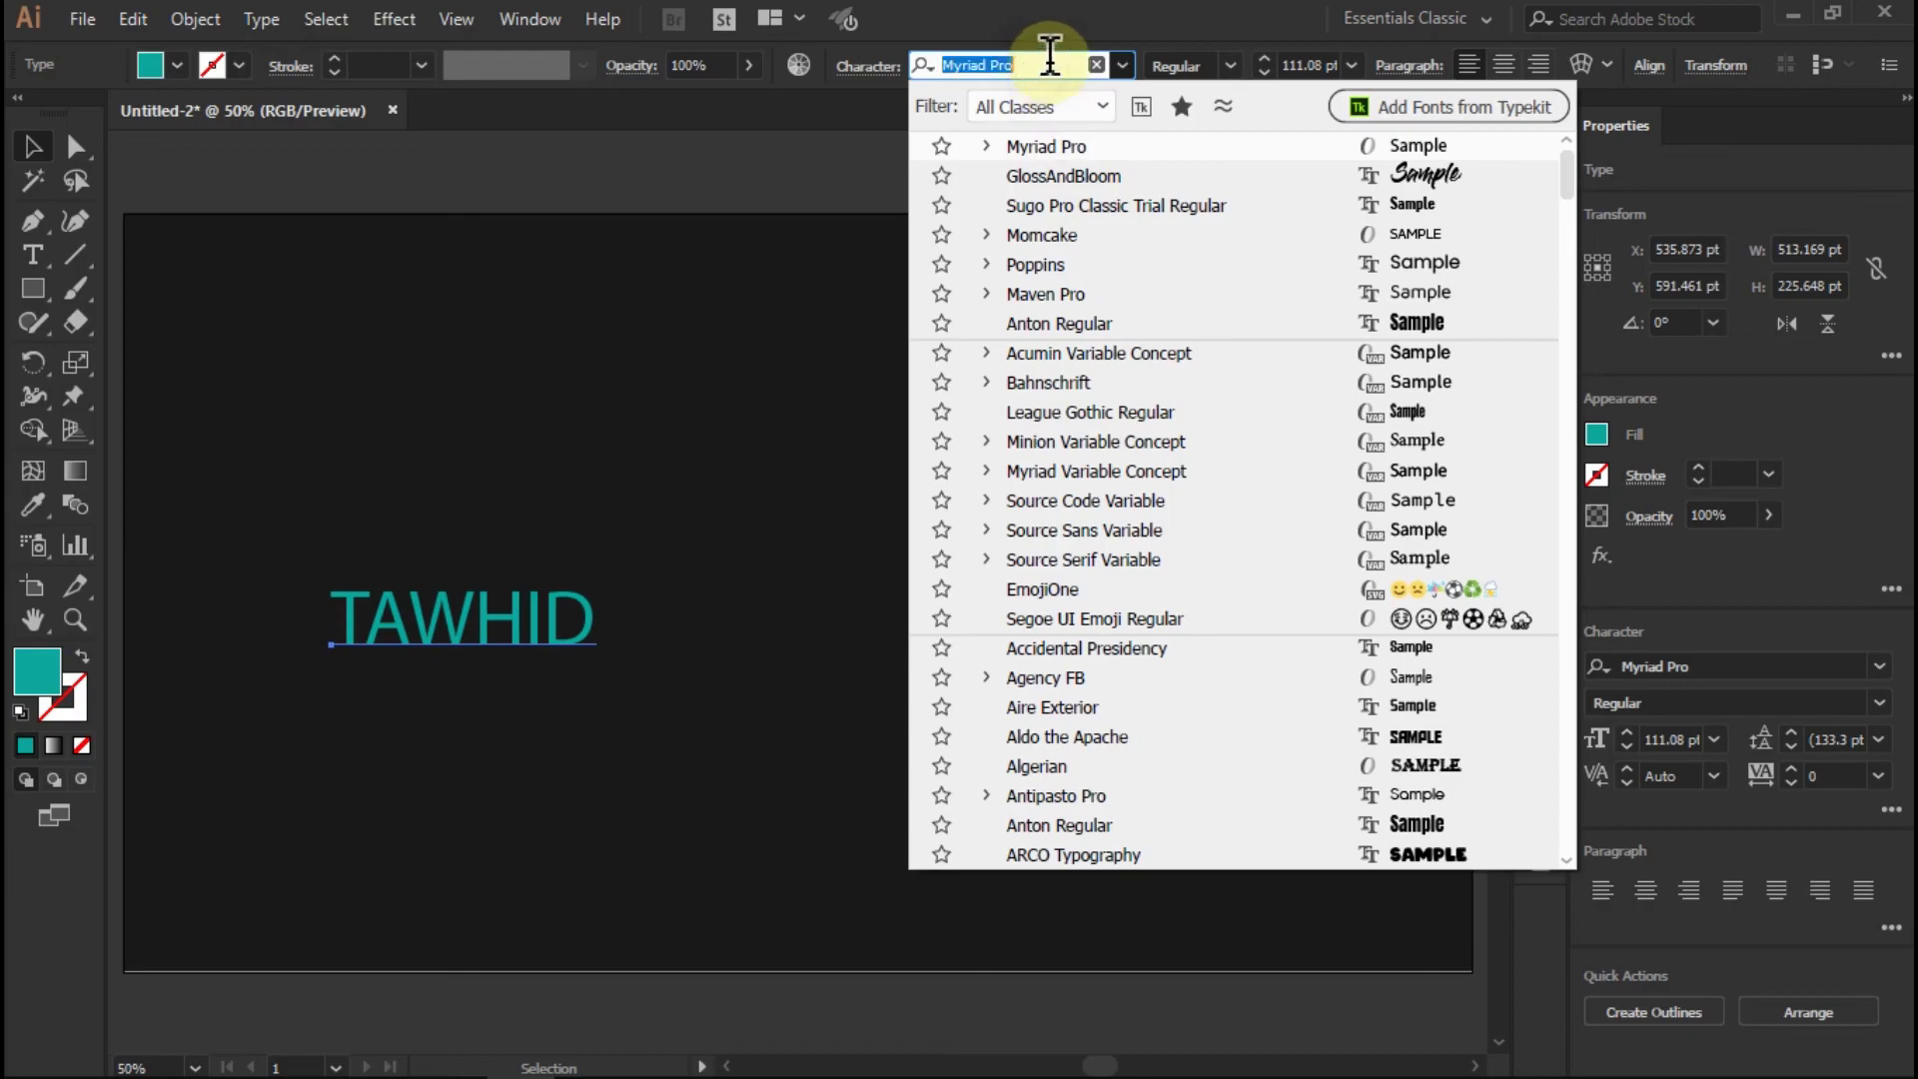
{"action": "type", "text": "MON"}
{"action": "left_click", "coordinate": [1112, 470]}
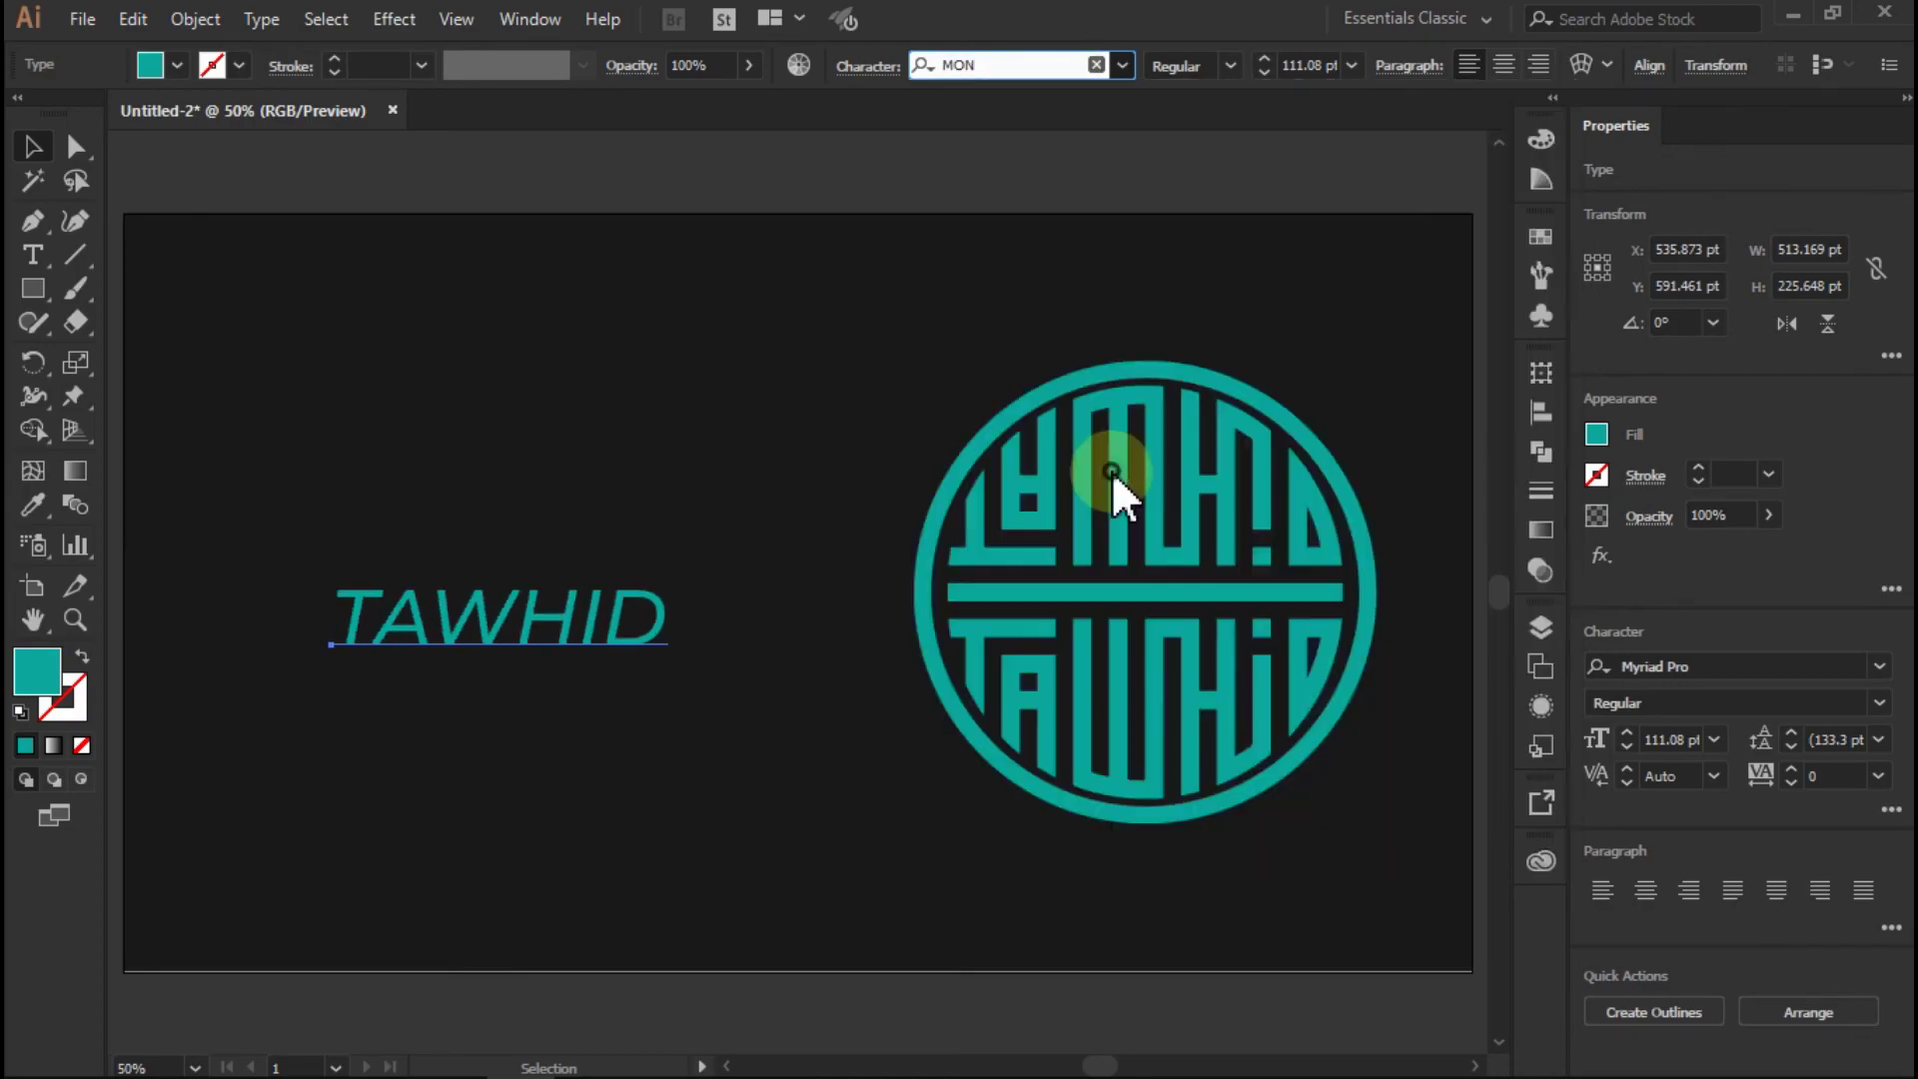
{"action": "left_click_drag", "start_coordinate": [674, 569], "coordinate": [741, 559]}
{"action": "left_click_drag", "start_coordinate": [736, 642], "coordinate": [771, 649]}
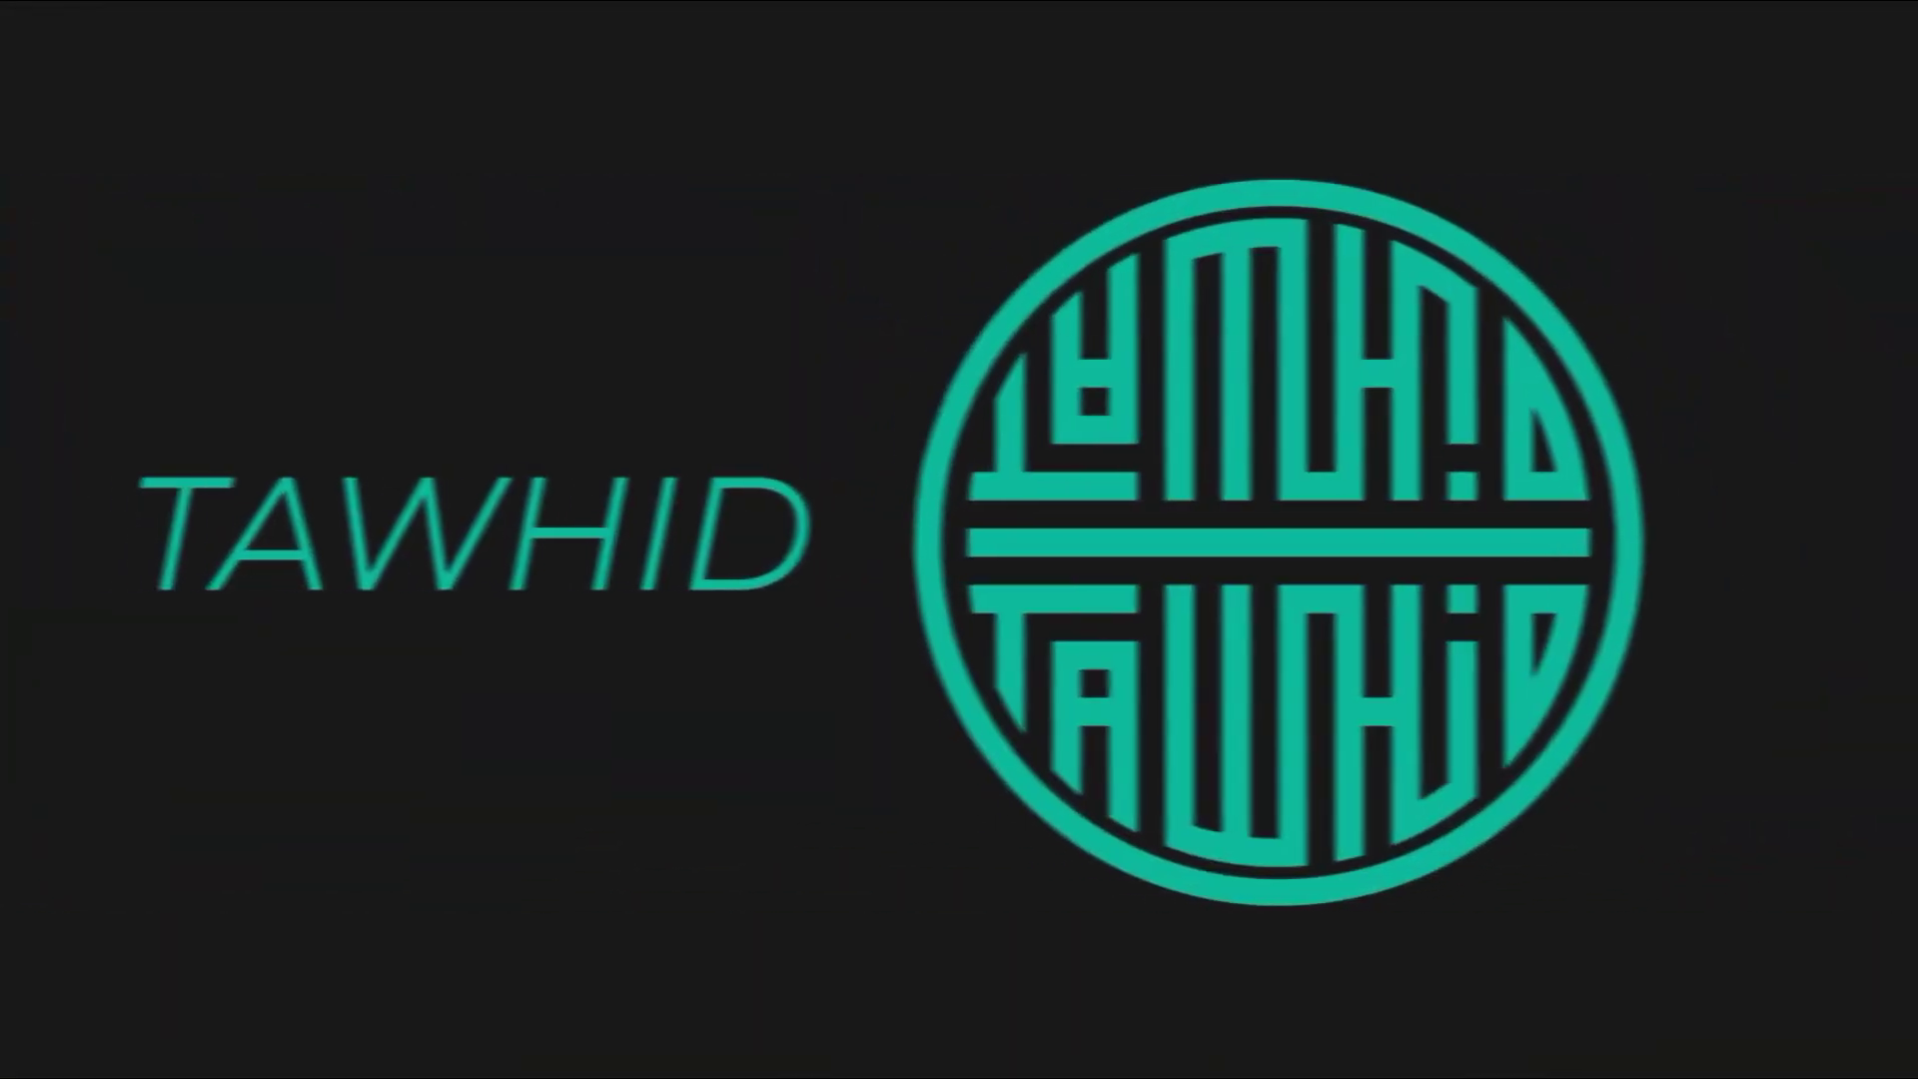